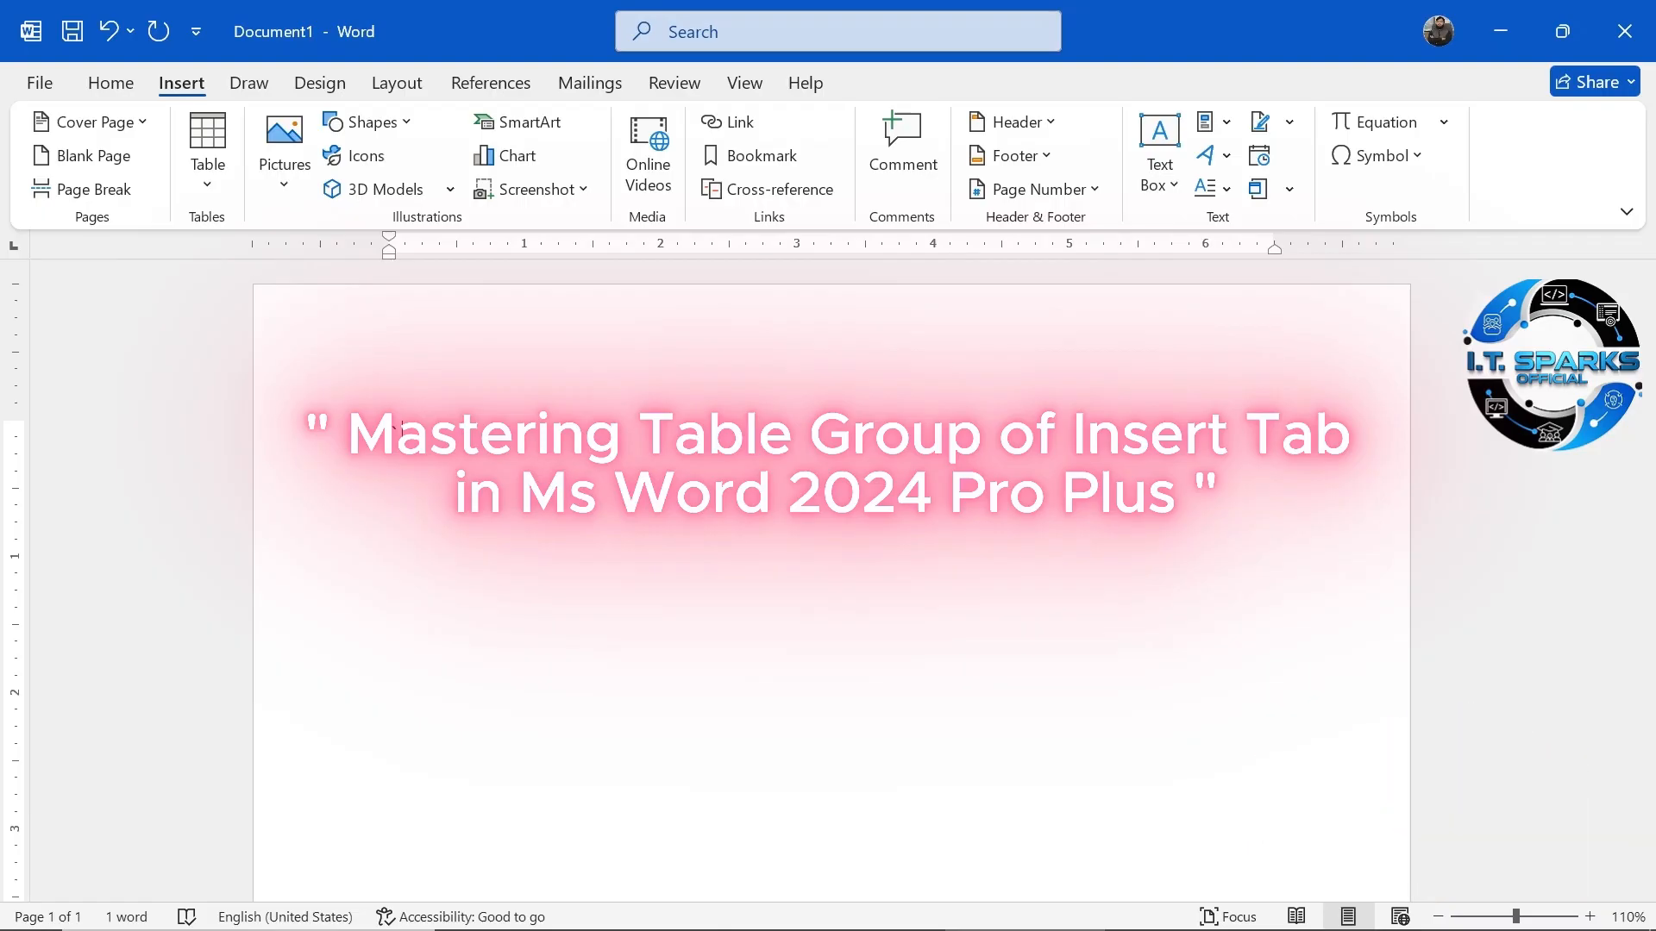
Clear the remaining text from the blank page
{"action": "key", "text": "BackSpace"}
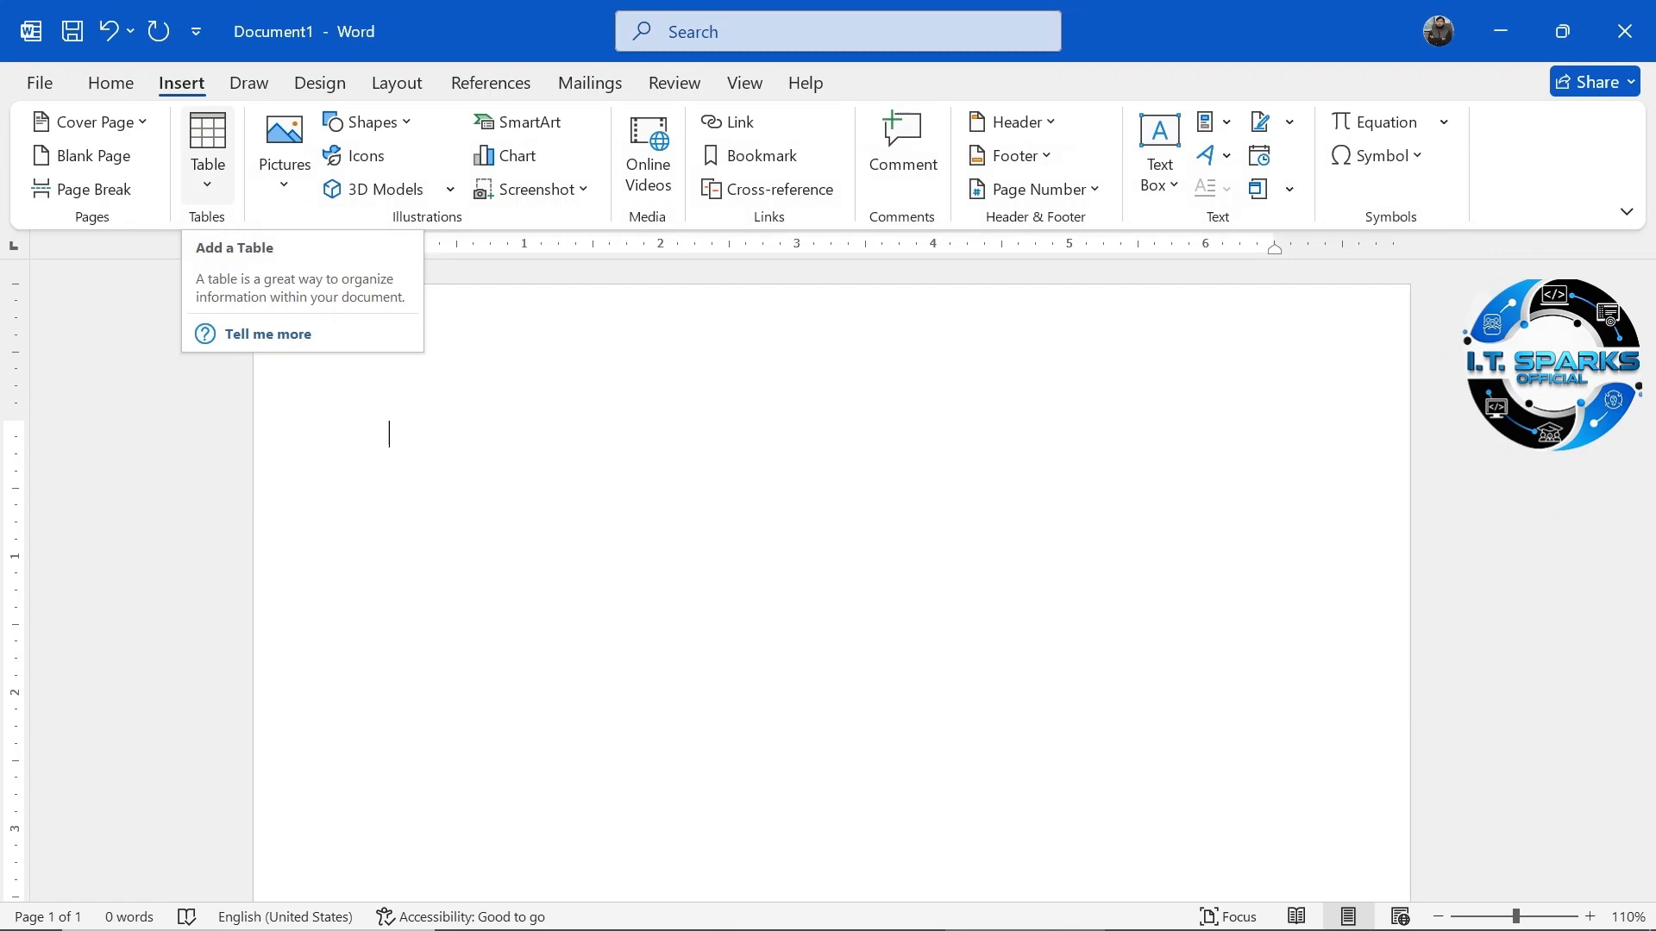
{"action": "left_click", "coordinate": [207, 157]}
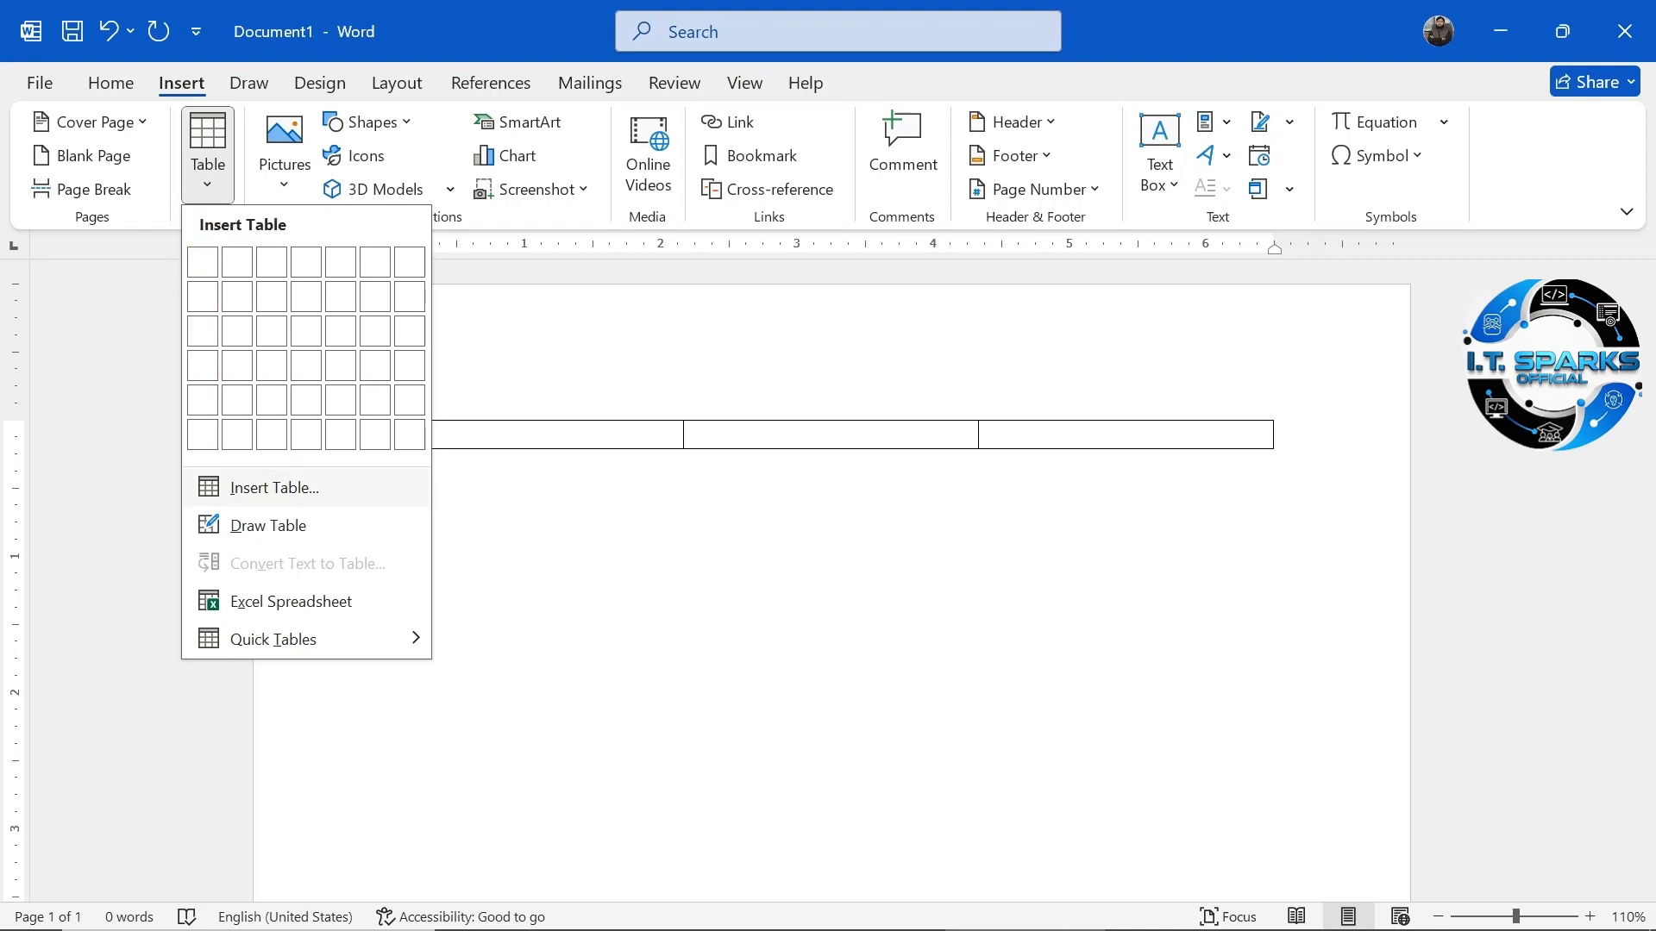
{"action": "left_click", "coordinate": [275, 488]}
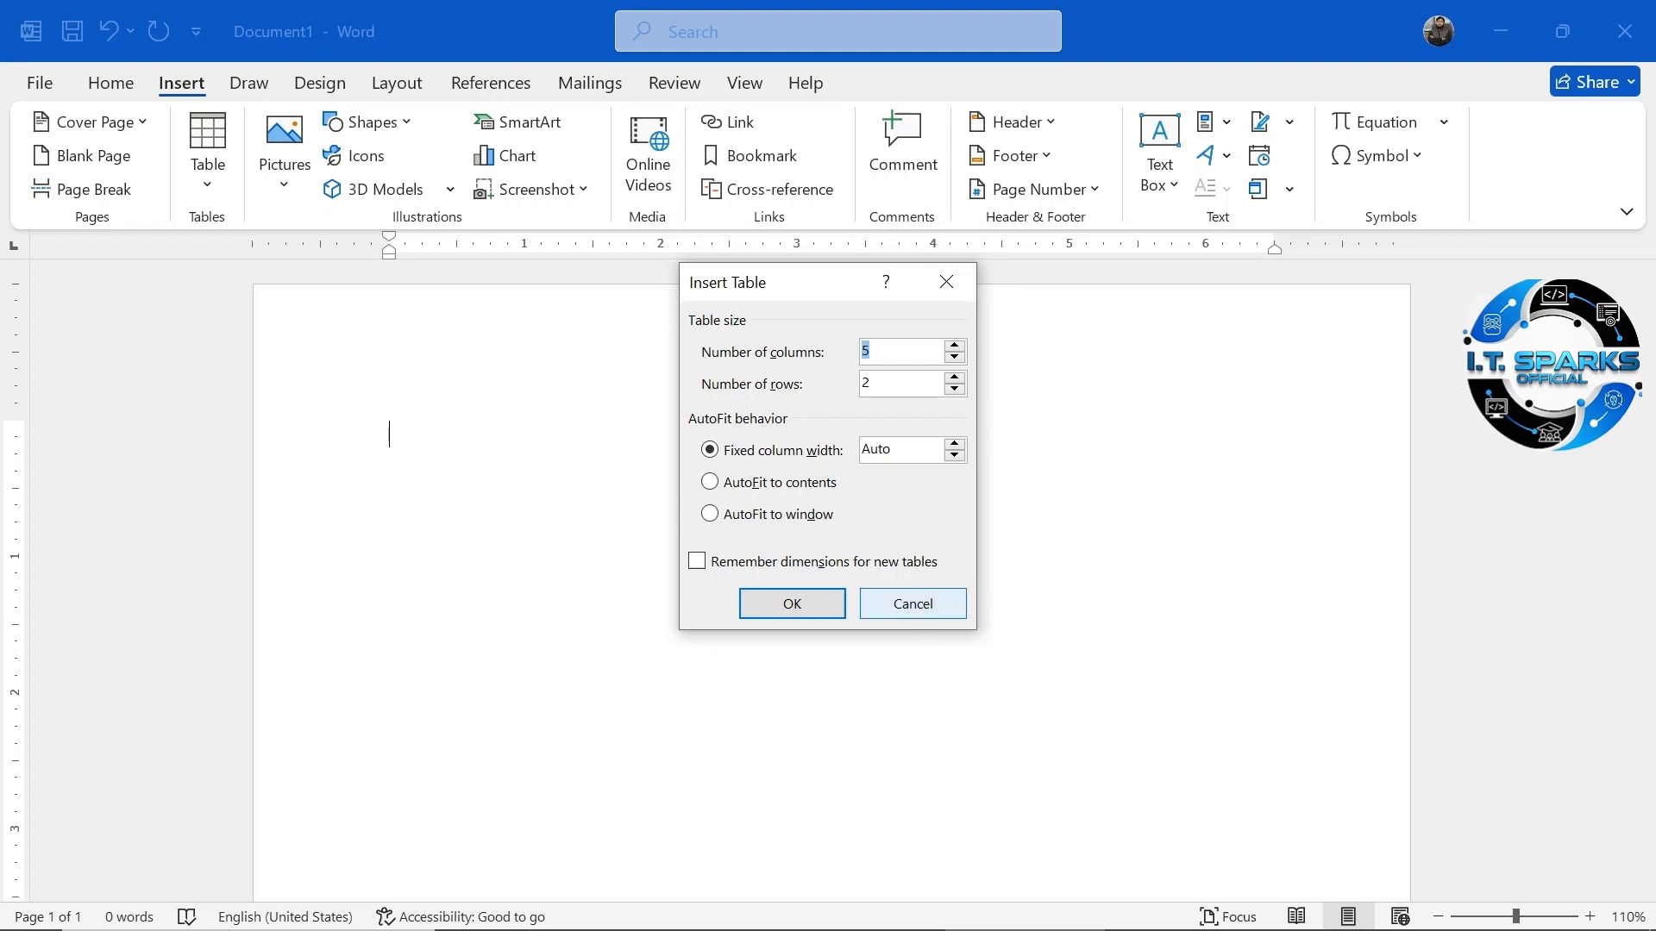
{"action": "left_click", "coordinate": [912, 604]}
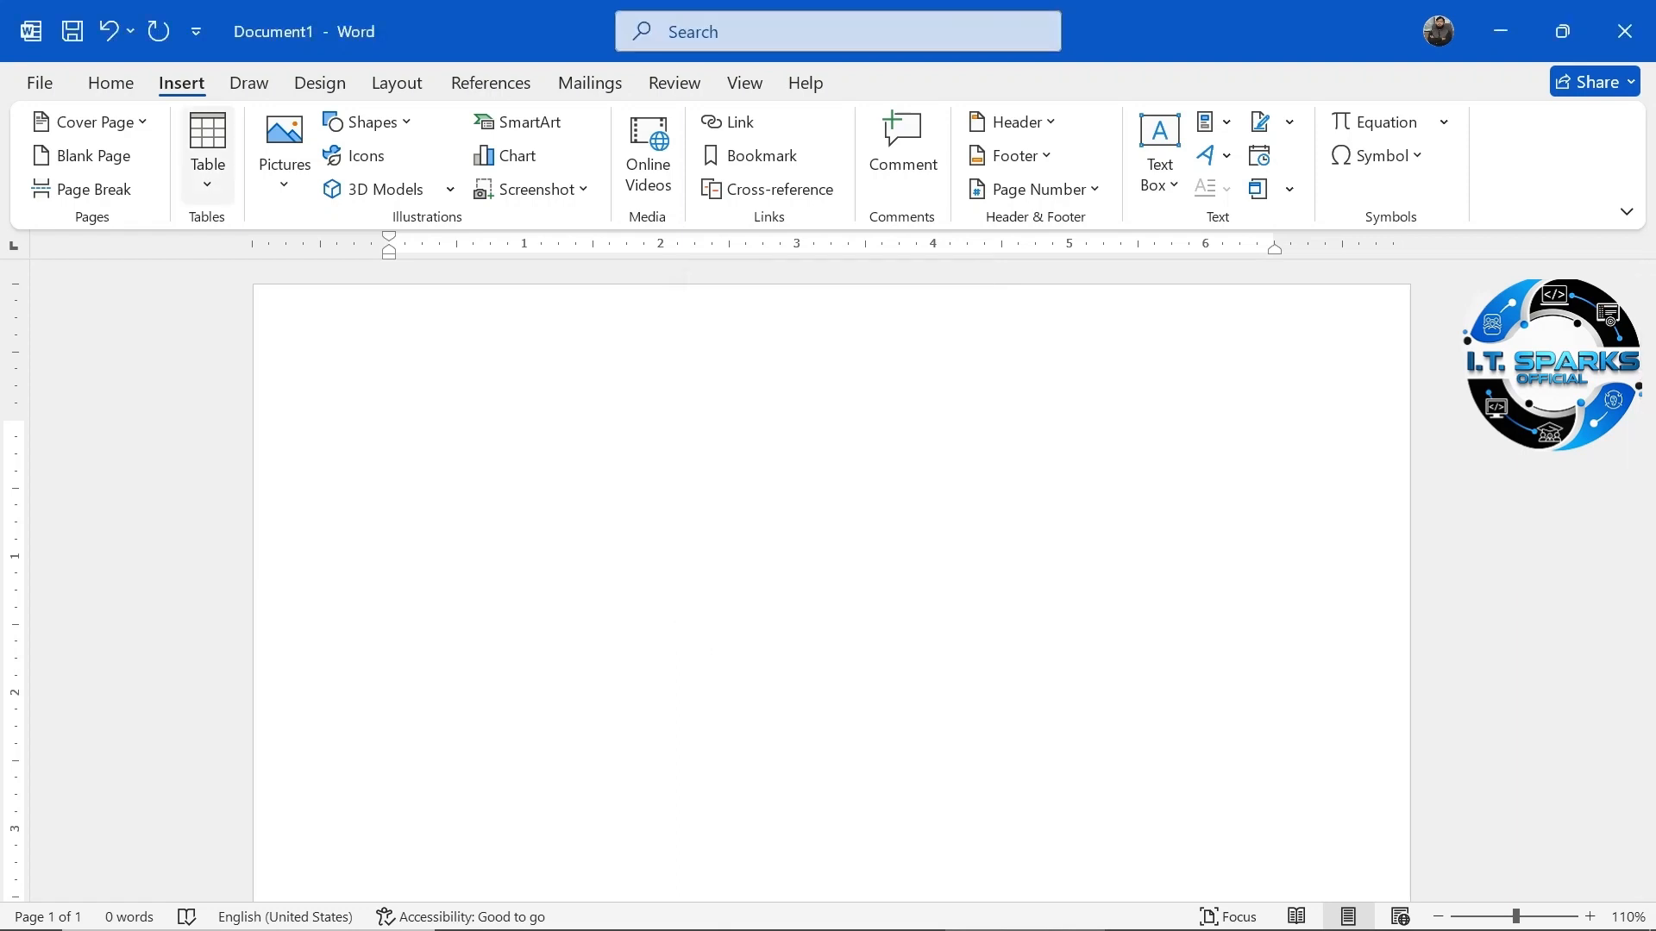
Insert a table with three columns and one row, and add a blank line in its last cell
{"action": "left_click", "coordinate": [207, 151]}
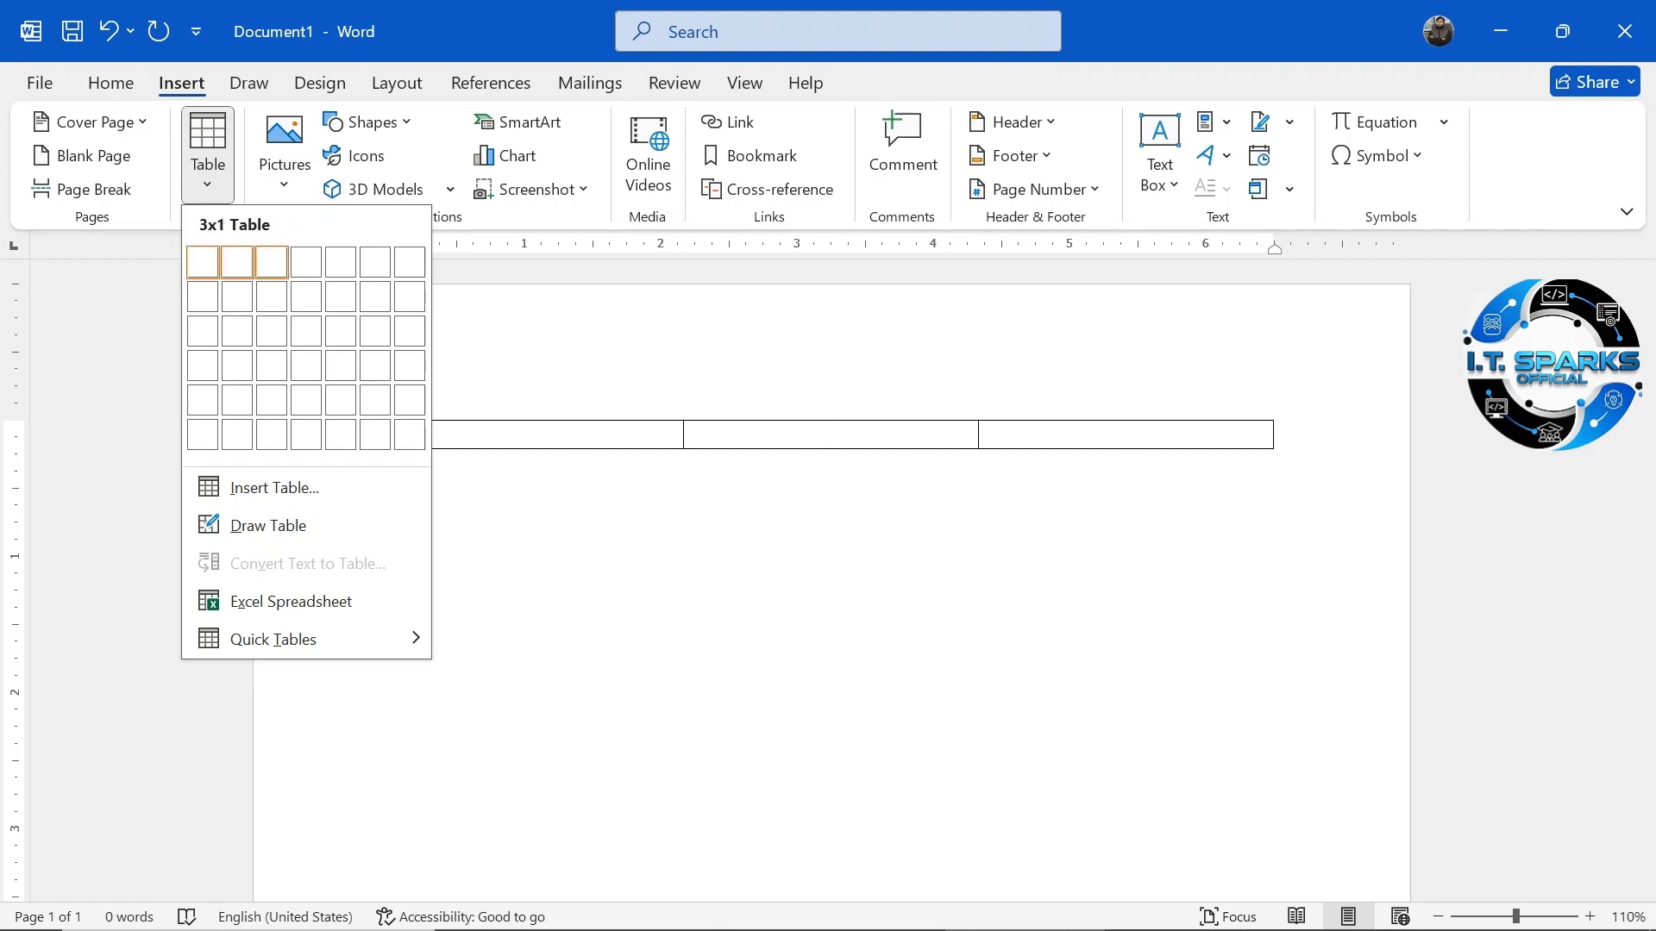
{"action": "left_click", "coordinate": [272, 262]}
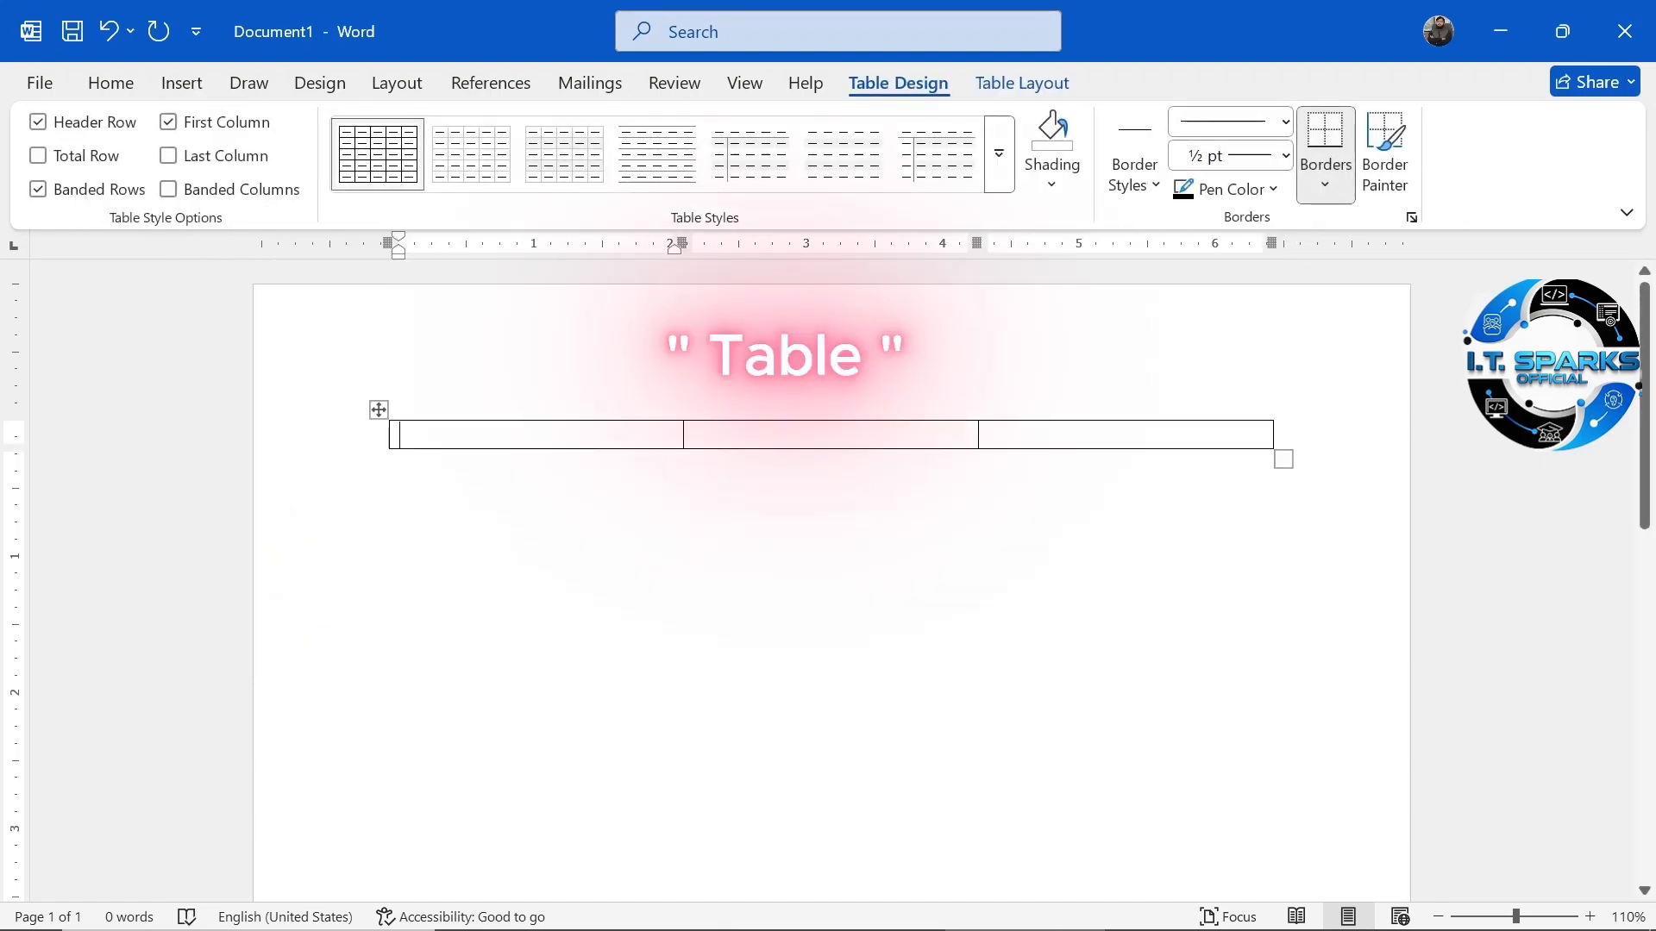
{"action": "left_click", "coordinate": [989, 435]}
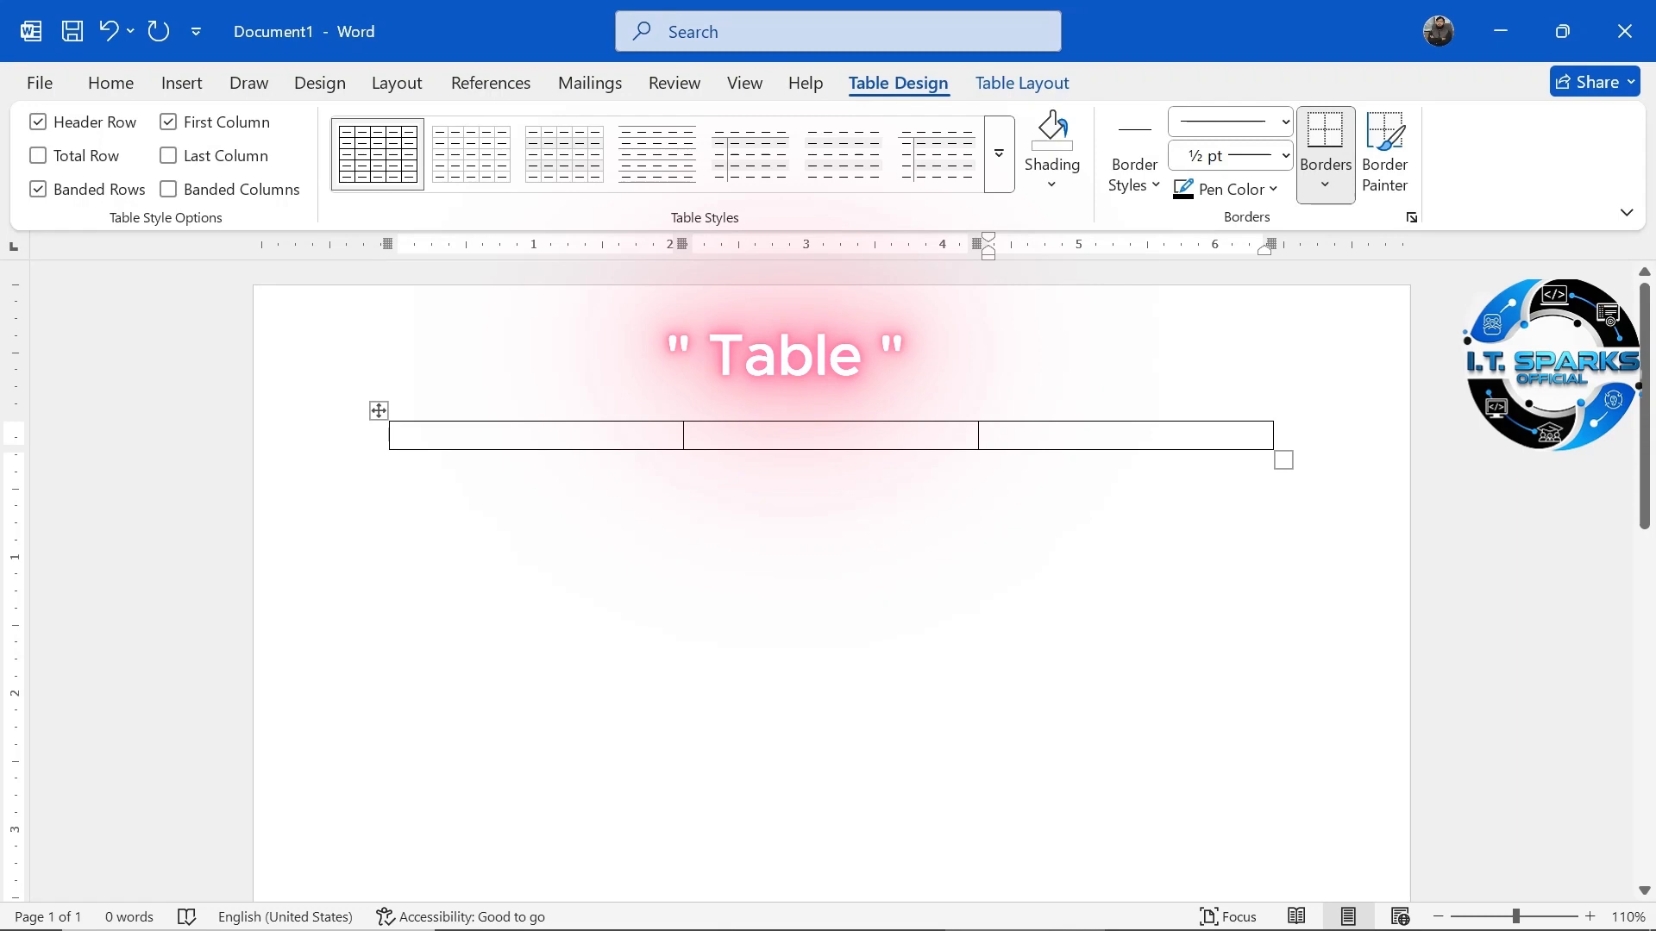
{"action": "key", "text": "Return"}
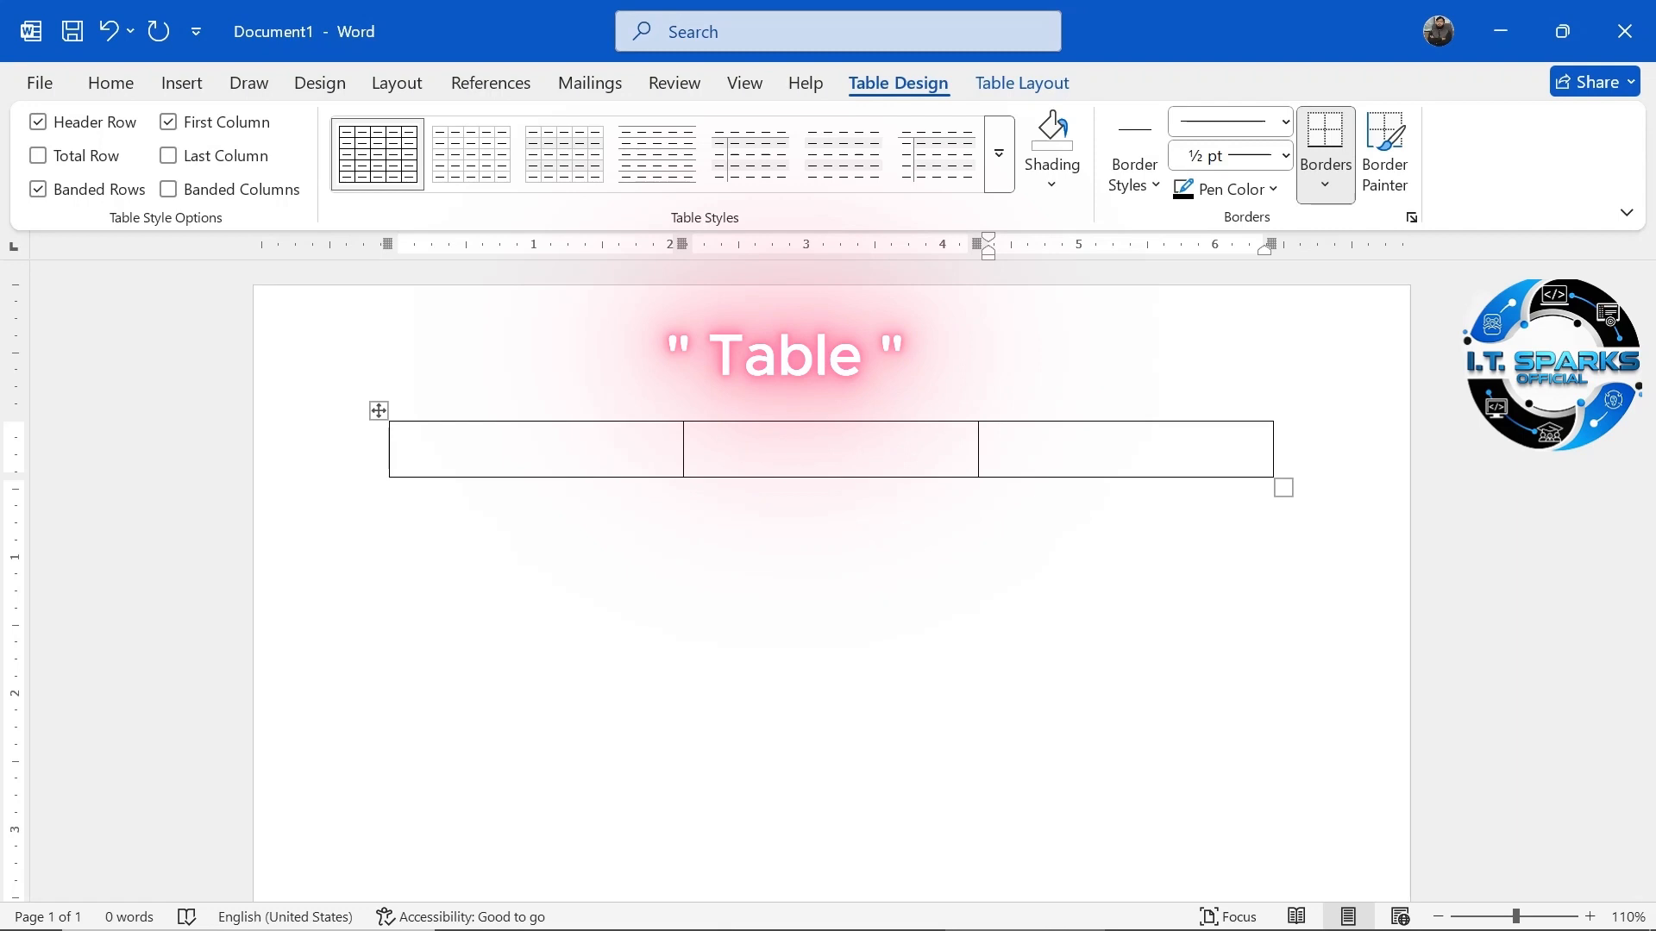
Enter the headings "Sr. No", "Items" and "Price" in the three cells of the table's row
{"action": "left_click", "coordinate": [181, 84]}
{"action": "left_click", "coordinate": [399, 436]}
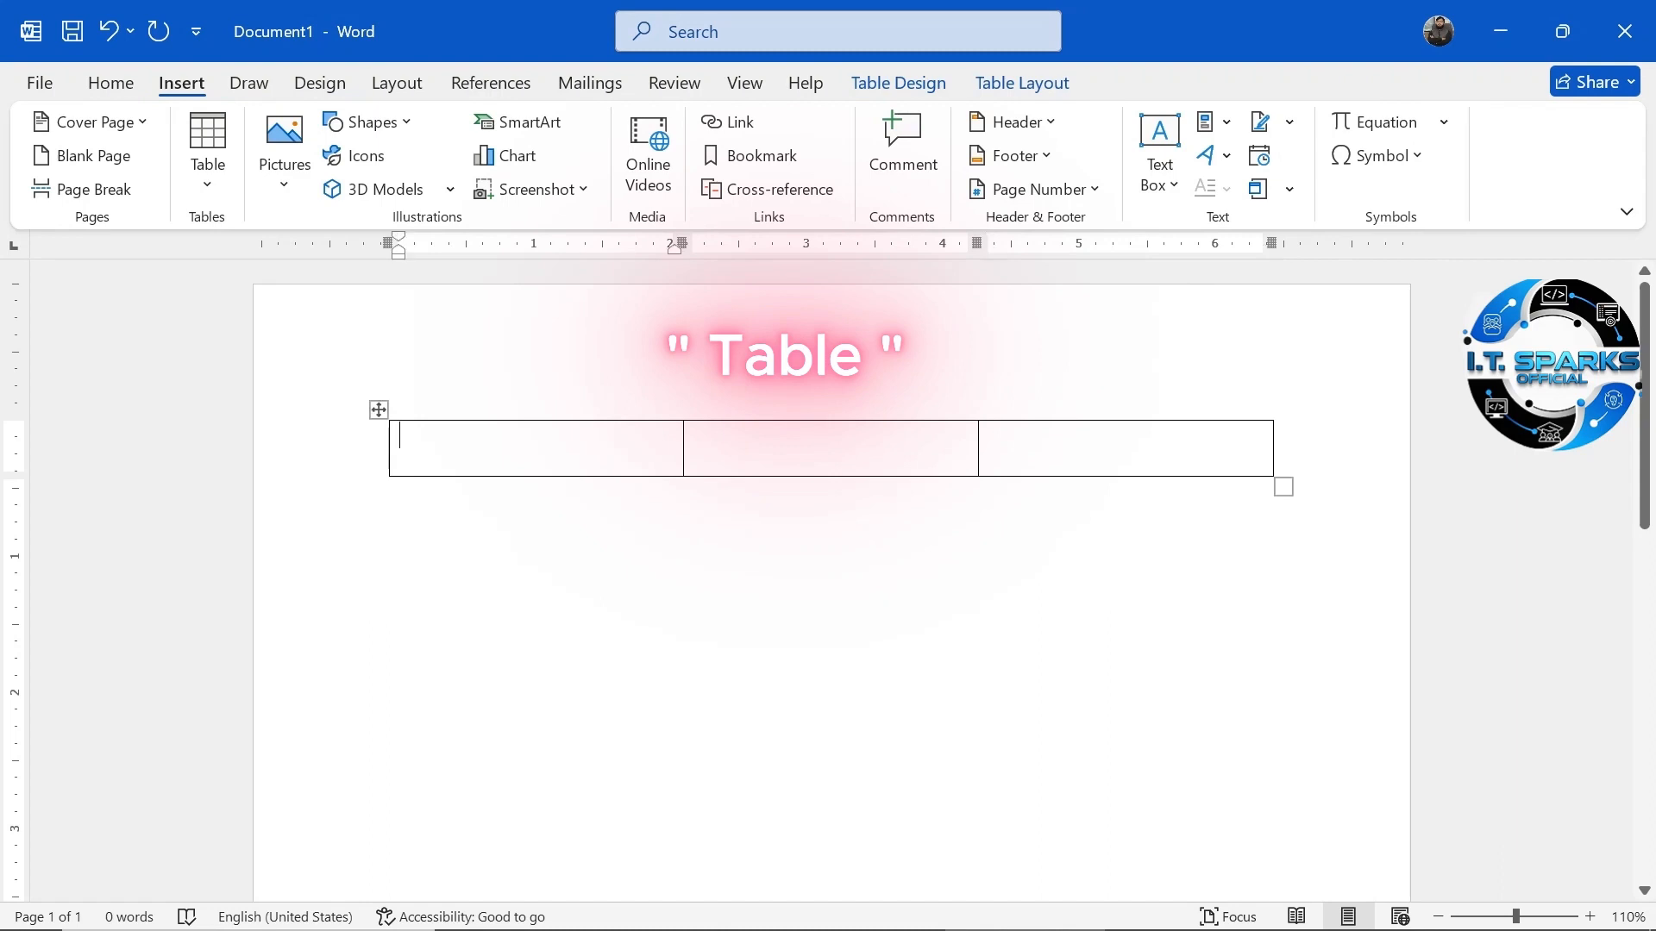
{"action": "type", "text": "Sr. No"}
{"action": "key", "text": "Tab"}
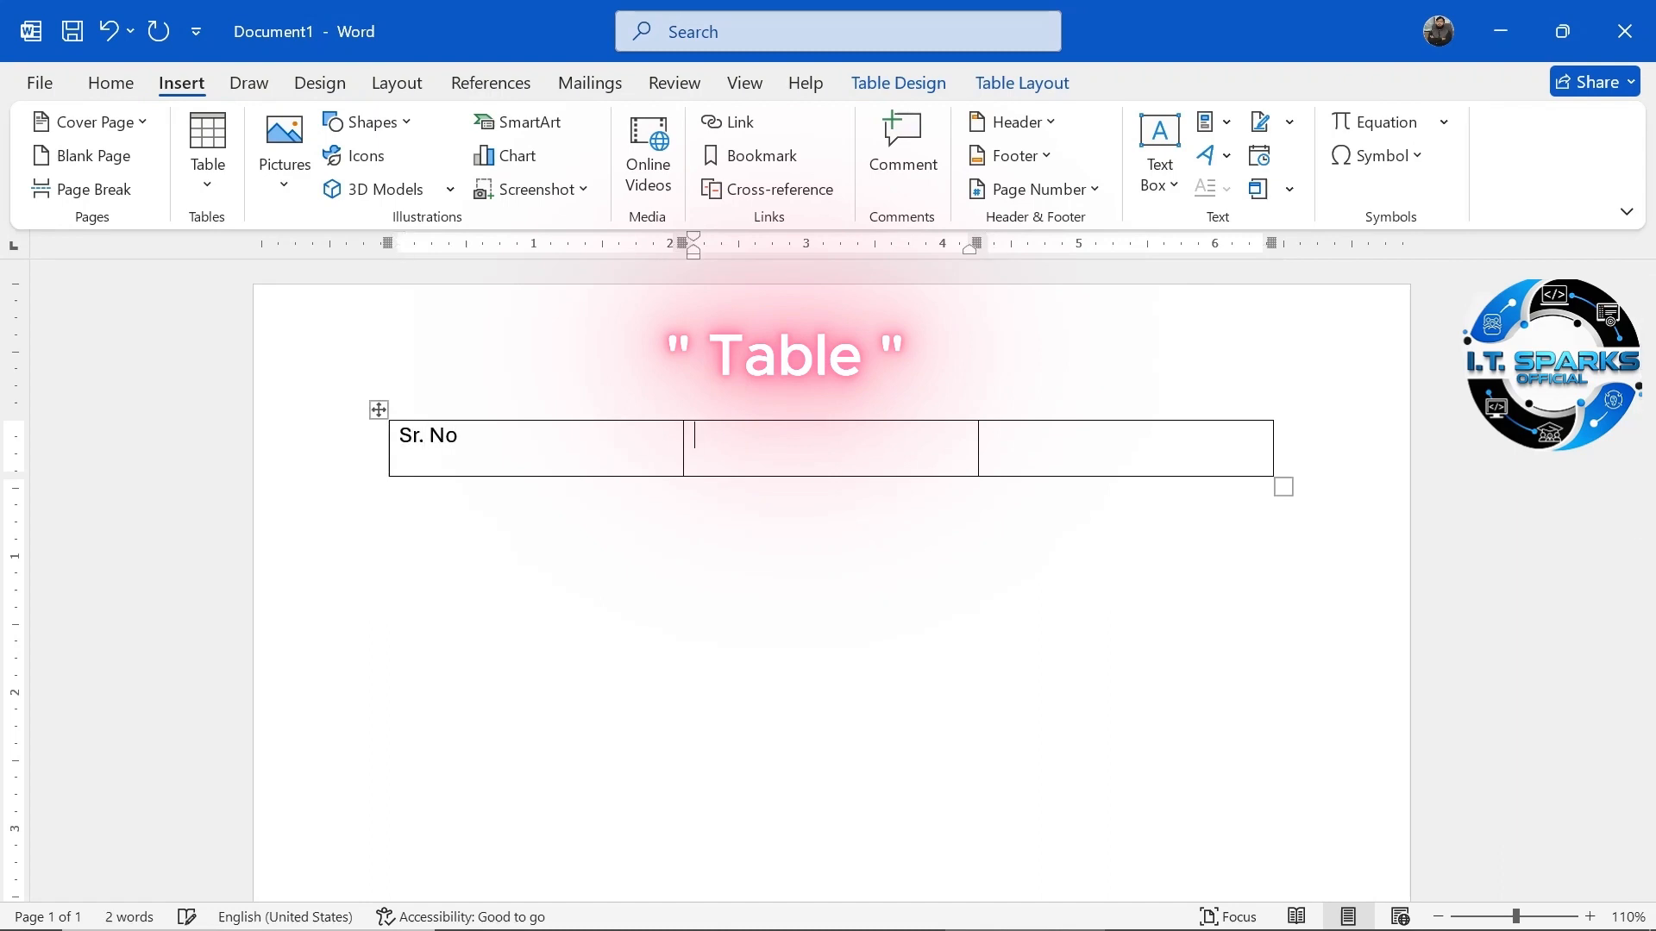
{"action": "type", "text": "Items"}
{"action": "key", "text": "Tab"}
{"action": "type", "text": "Price"}
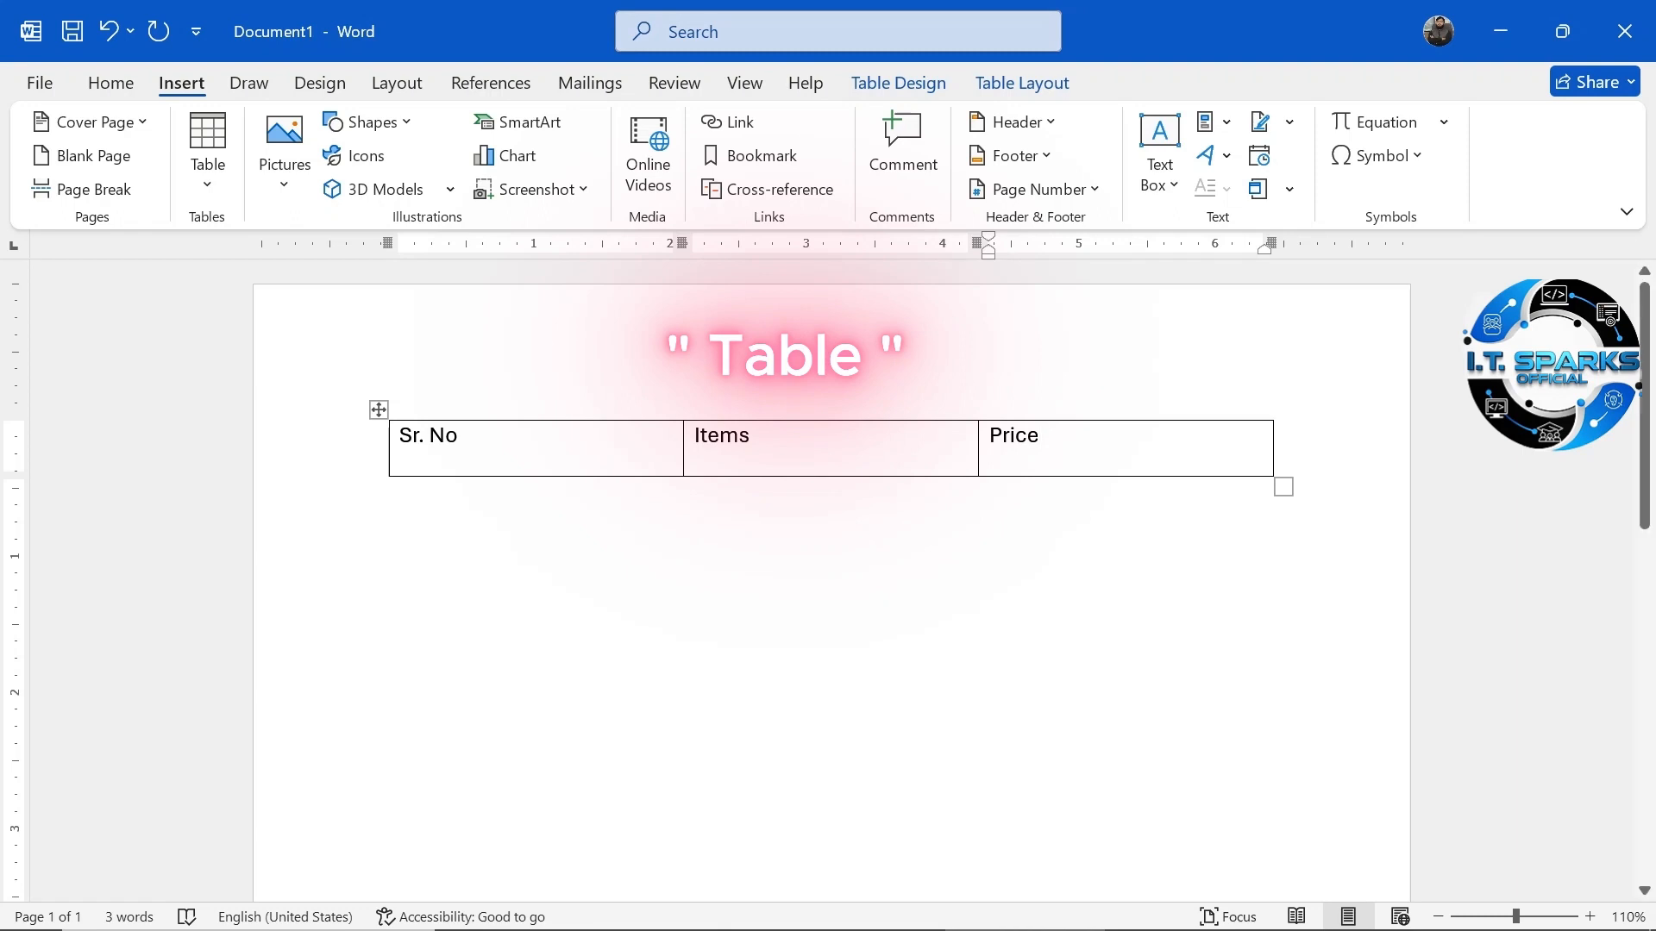
Remove the blank line below the heading in the Price cell
{"action": "left_click_drag", "start_coordinate": [1045, 438], "coordinate": [448, 444]}
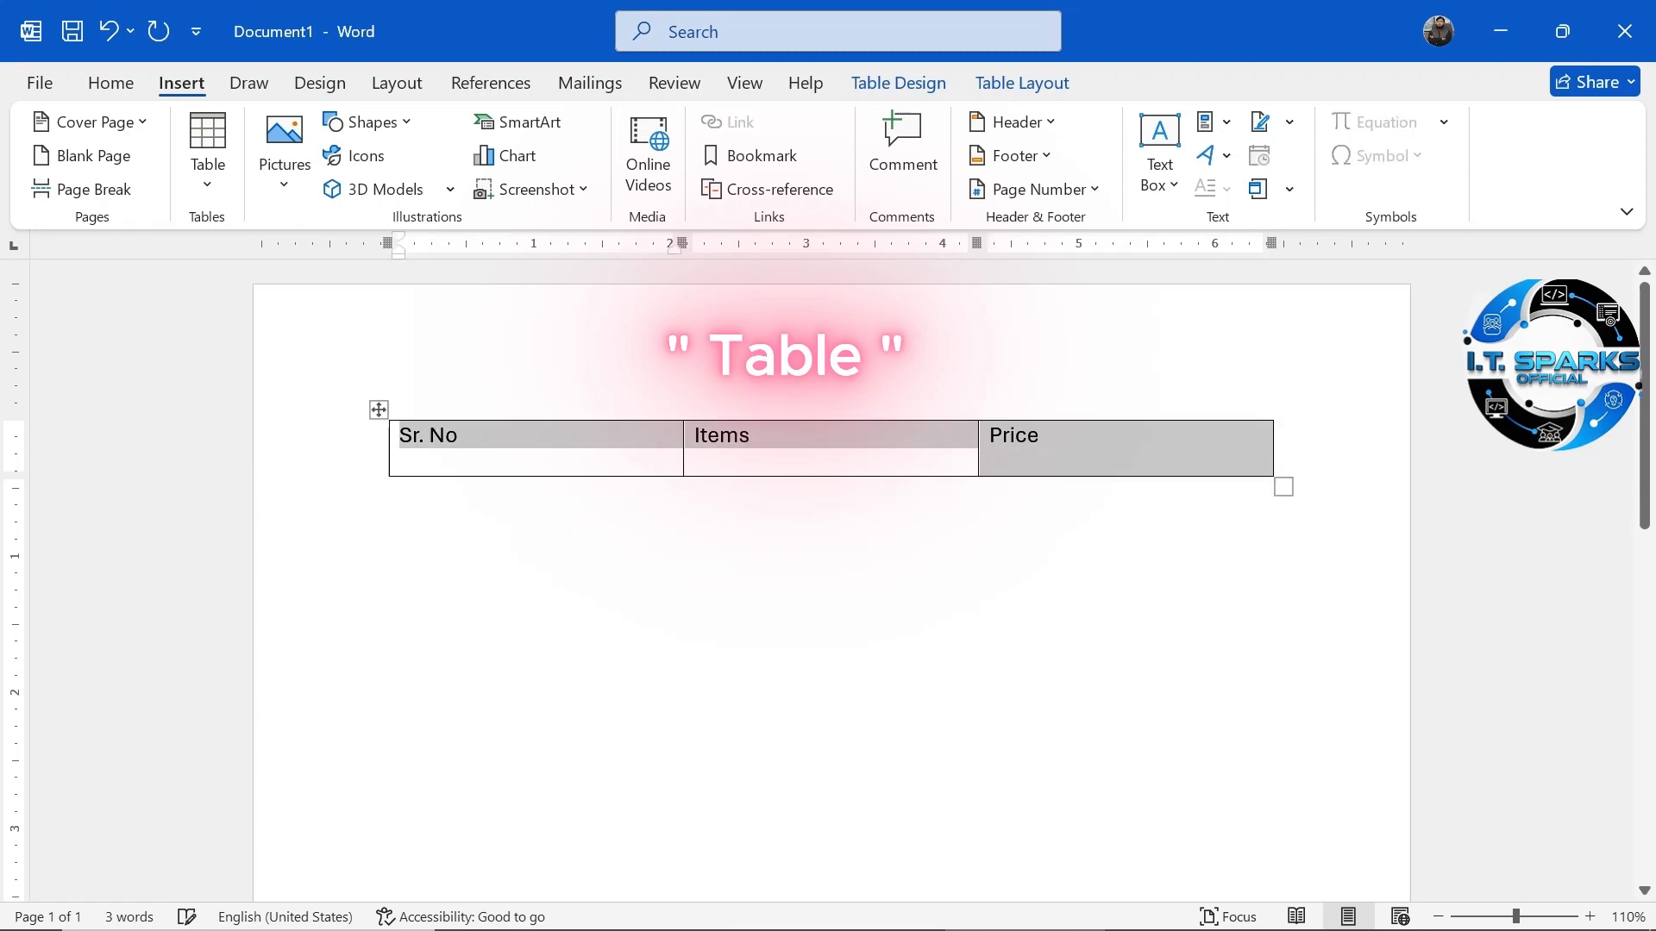
{"action": "left_click", "coordinate": [990, 462]}
{"action": "key", "text": "BackSpace"}
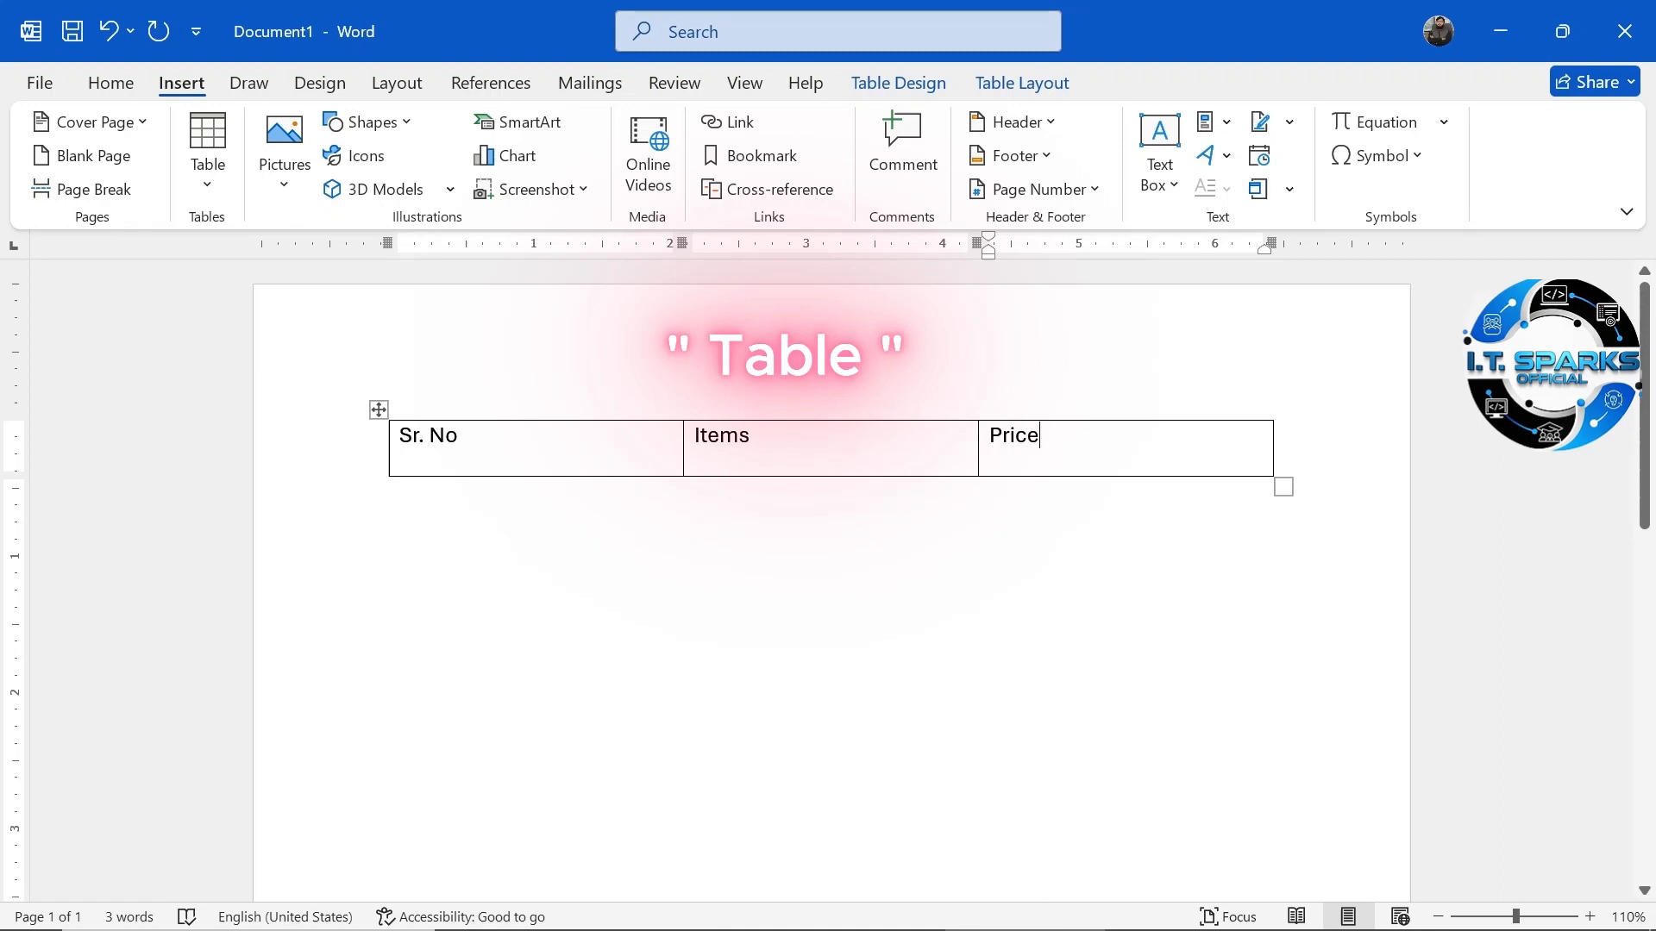
Add five empty rows below the heading row and narrow the Sr. No column to about 1.12 inches
{"action": "key", "text": "Tab"}
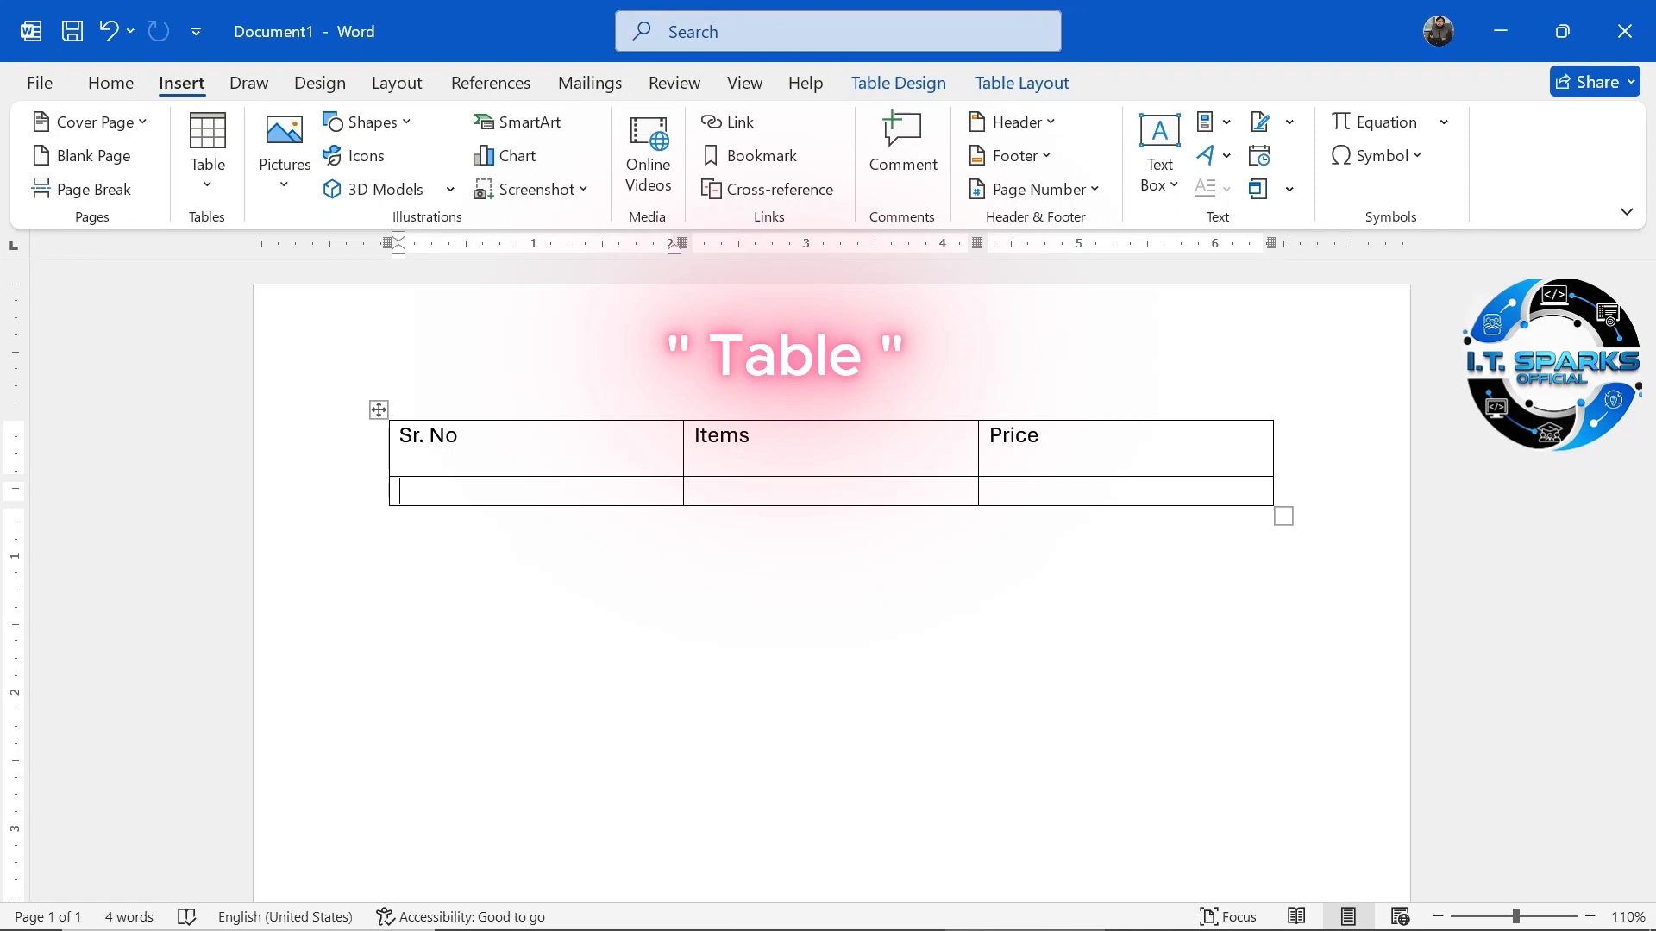
{"action": "key", "text": "Tab"}
{"action": "key", "text": "Tab"}
{"action": "key", "text": "Tab"}
{"action": "key", "text": "Tab"}
{"action": "key", "text": "Tab"}
{"action": "key", "text": "Tab"}
{"action": "key", "text": "Tab"}
{"action": "key", "text": "Tab"}
{"action": "key", "text": "Tab"}
{"action": "key", "text": "Tab"}
{"action": "key", "text": "Tab"}
{"action": "key", "text": "Tab"}
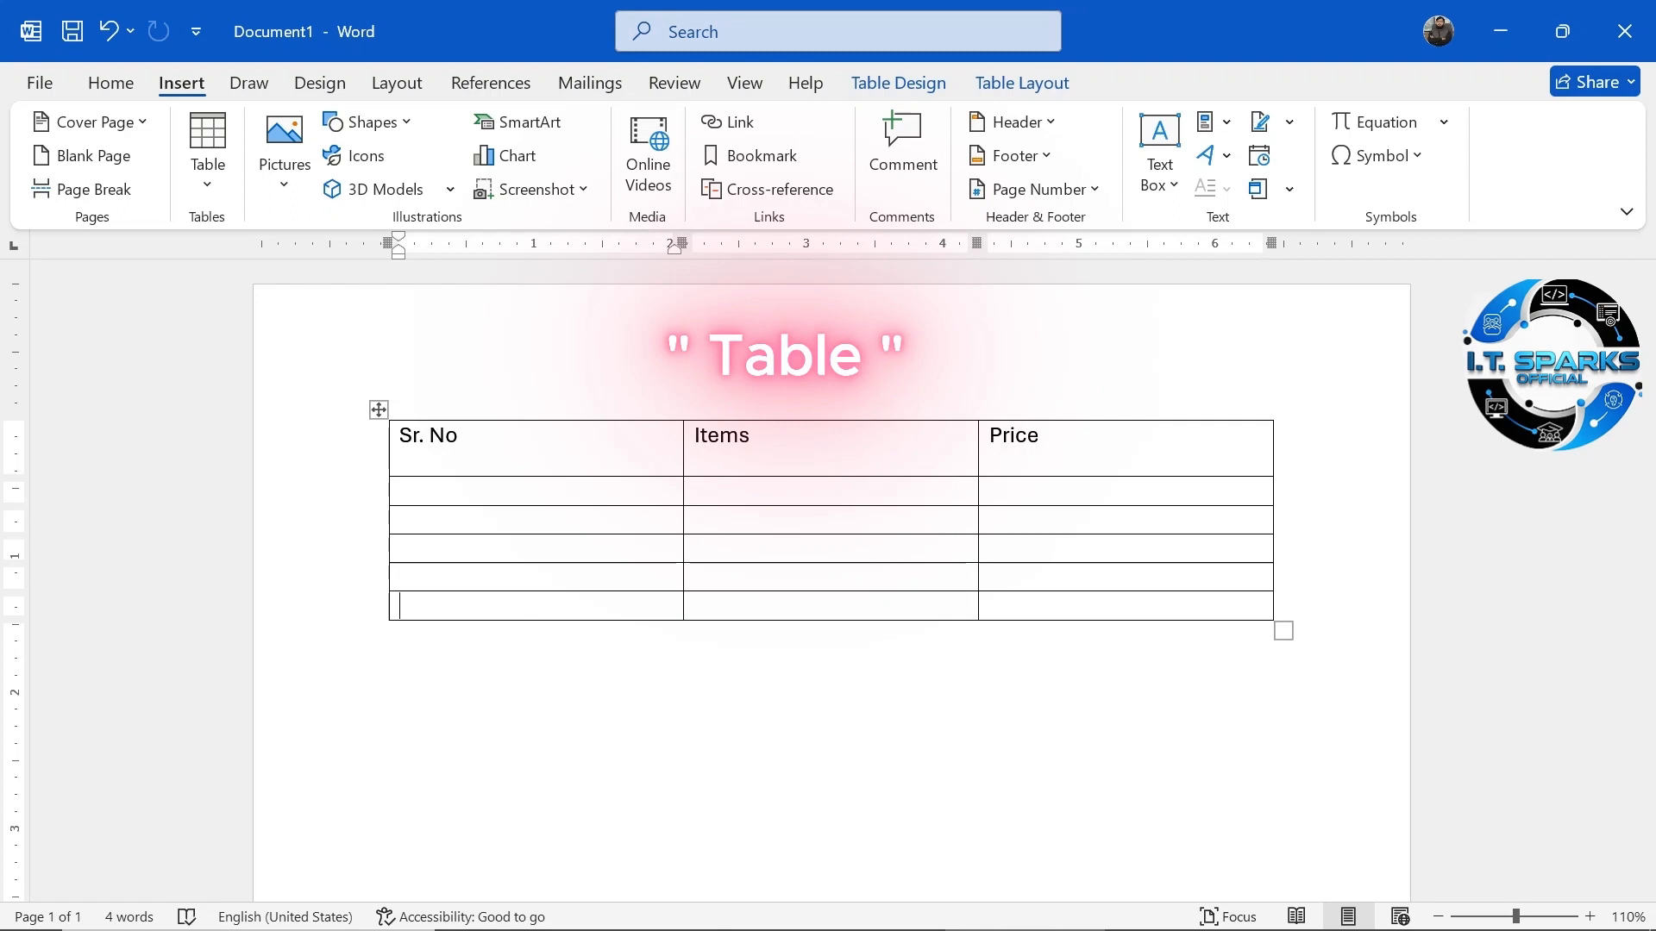
{"action": "left_click_drag", "start_coordinate": [683, 517], "coordinate": [542, 518]}
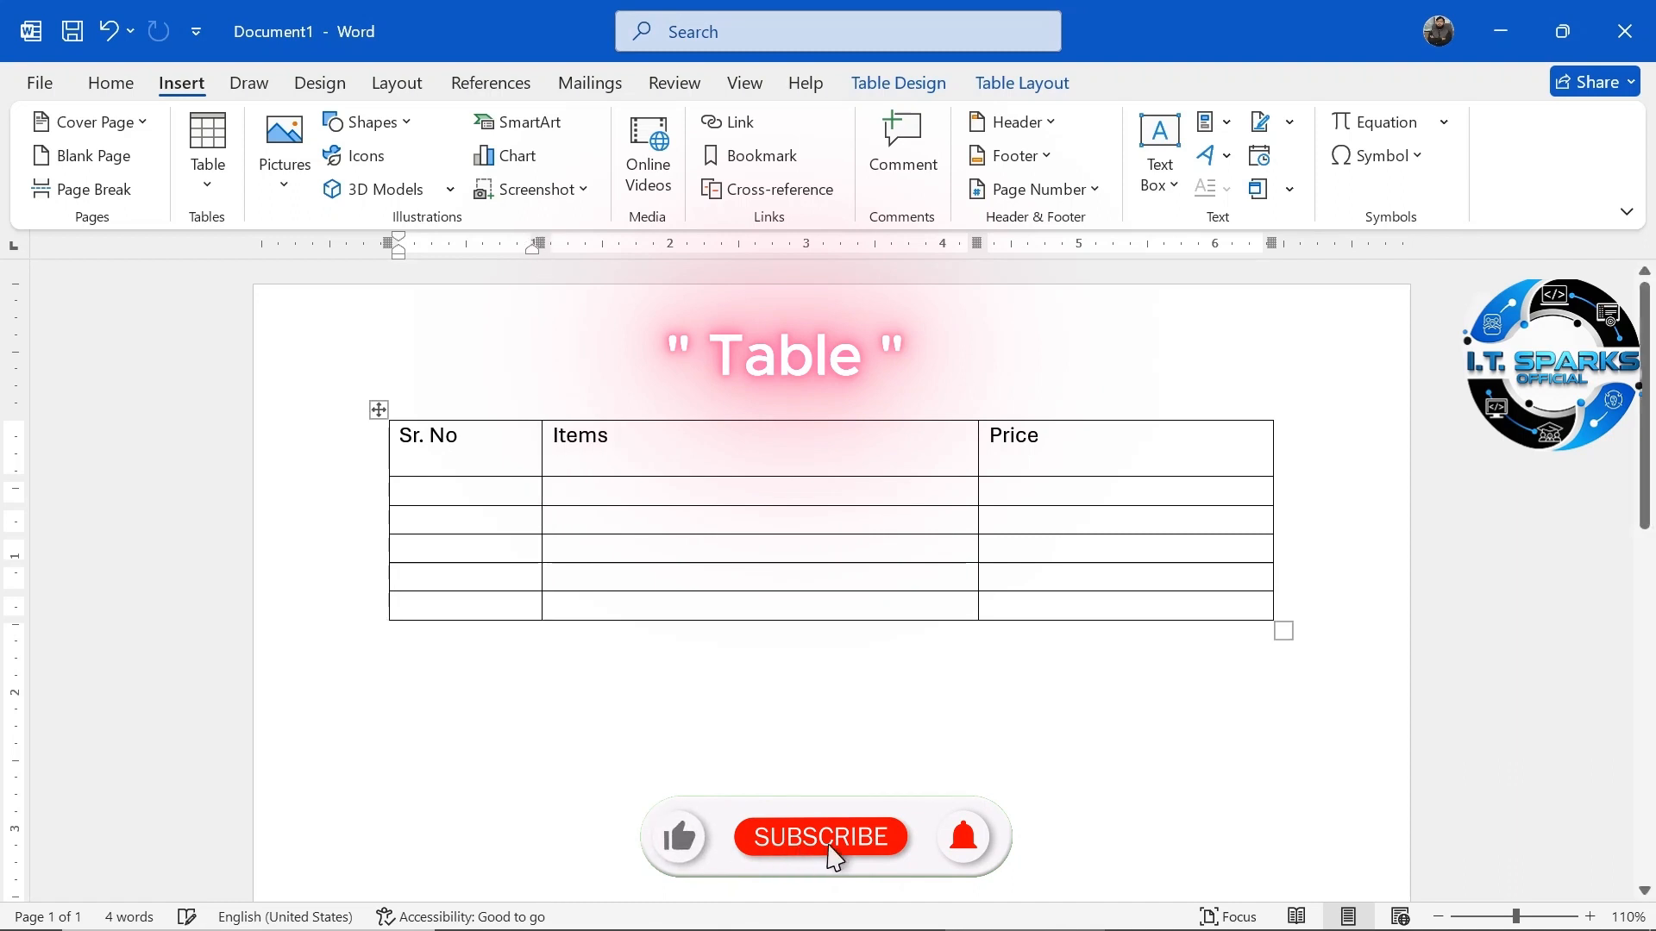
Fill the first row below the headings with 1, "Bag" and 200
{"action": "left_click", "coordinate": [400, 492]}
{"action": "type", "text": "1"}
{"action": "key", "text": "Tab"}
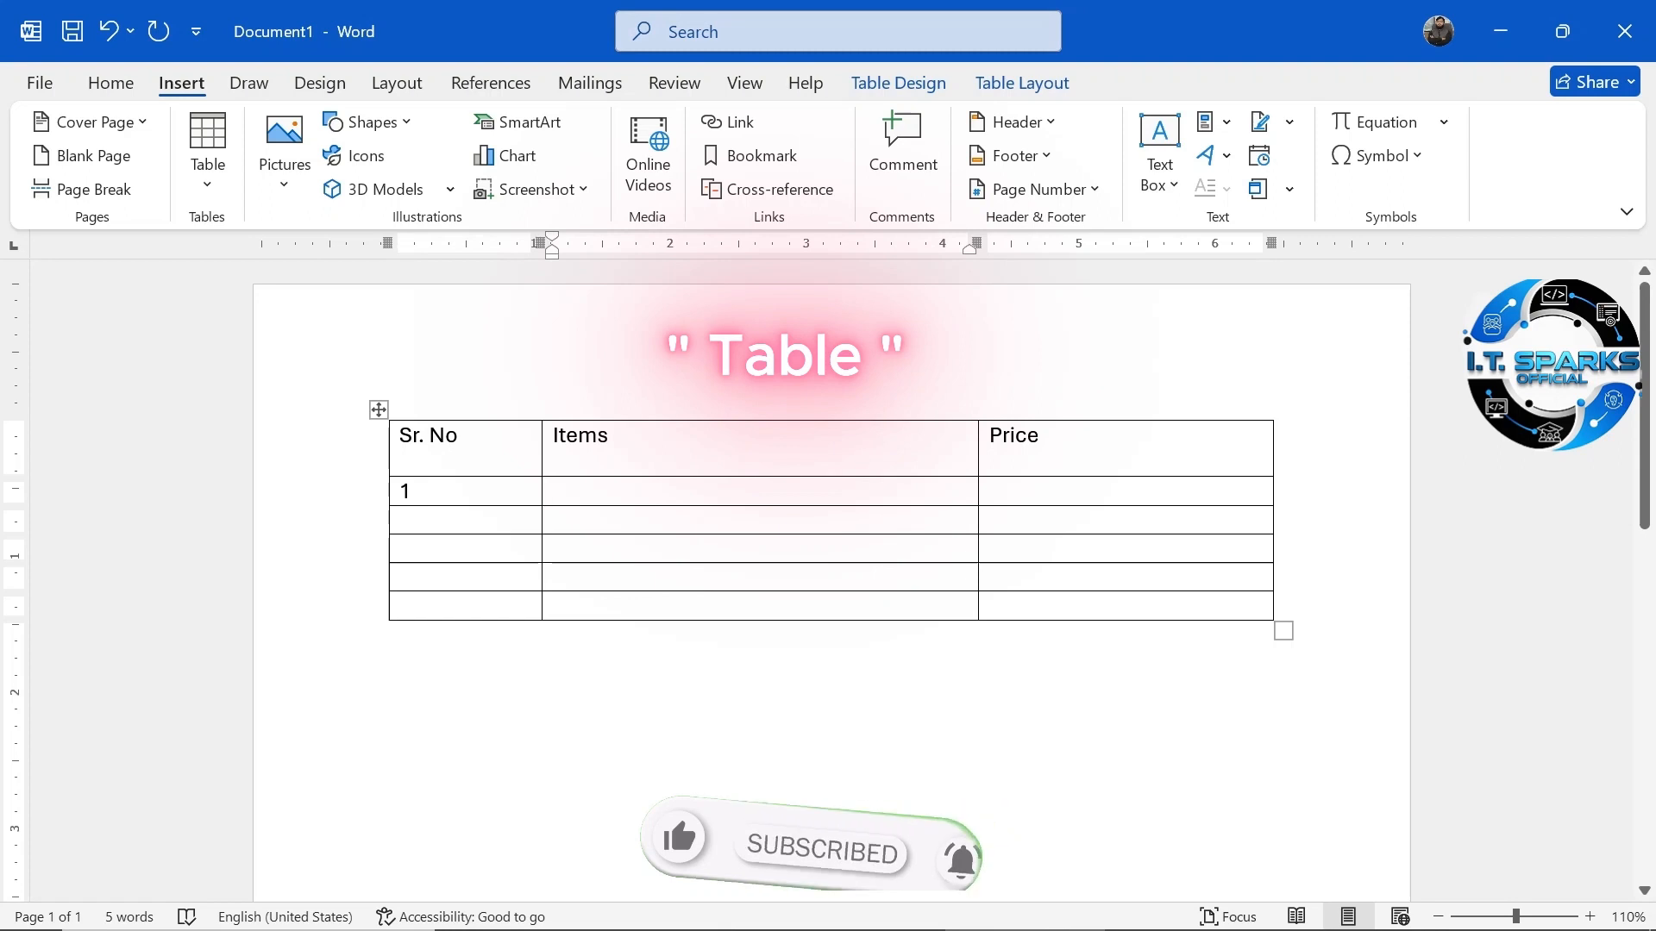
{"action": "type", "text": "Bag"}
{"action": "key", "text": "Tab"}
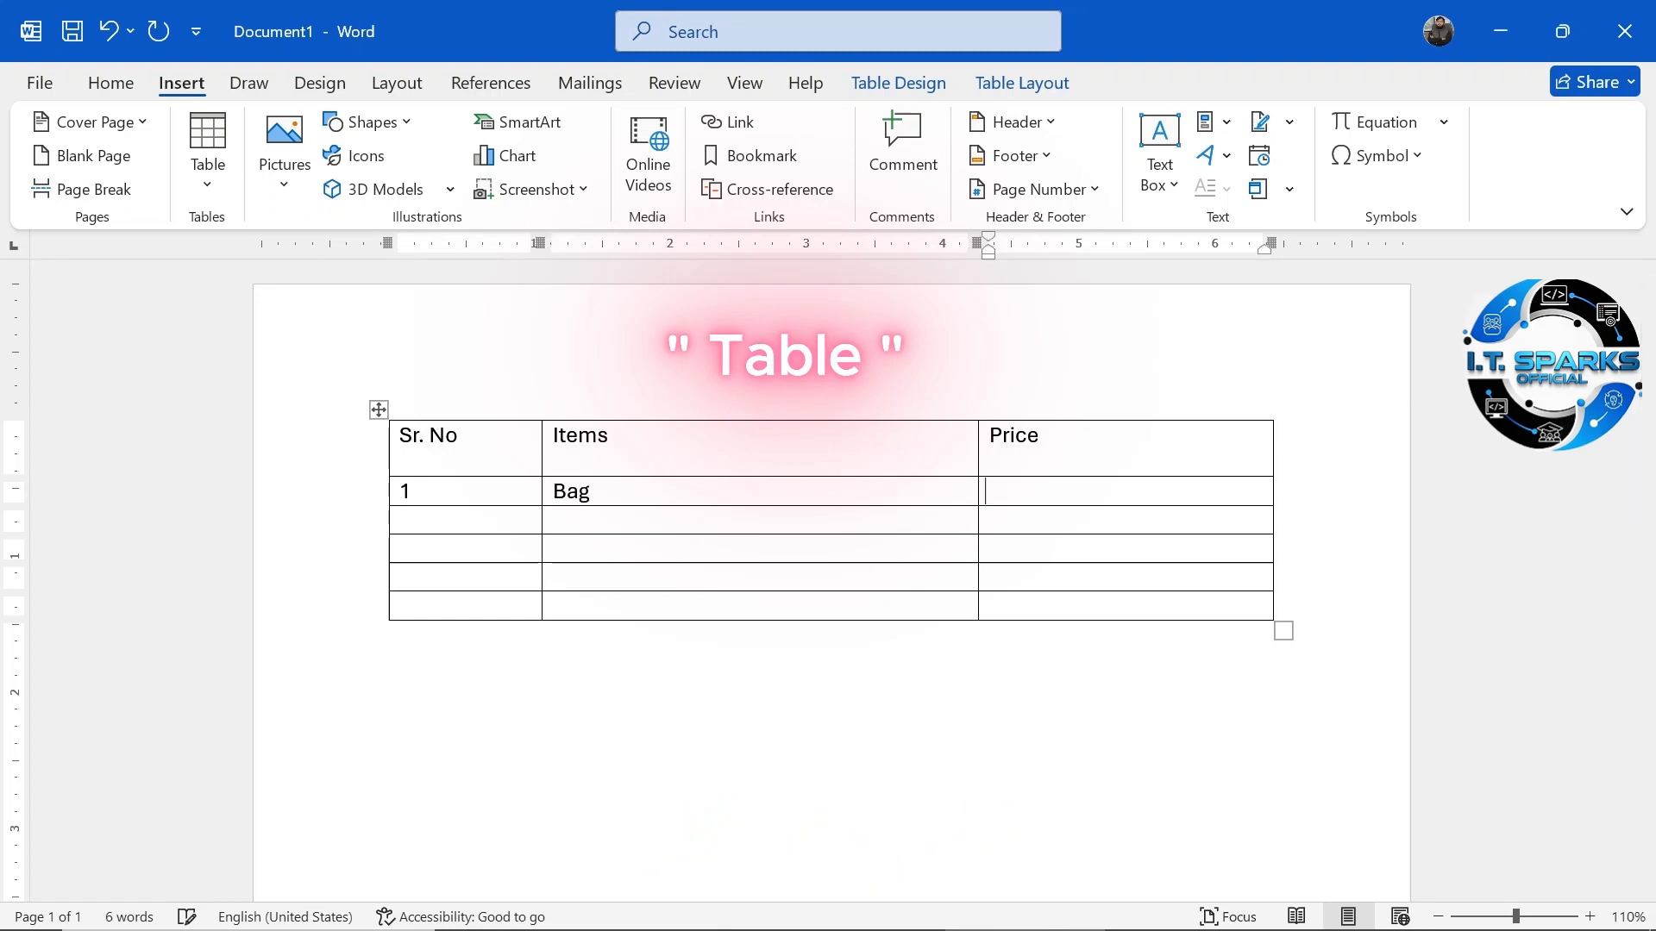
{"action": "type", "text": "200"}
Fill the row below Bag with 2, "Book" and 20
{"action": "key", "text": "Tab"}
{"action": "type", "text": "2"}
{"action": "key", "text": "Tab"}
{"action": "type", "text": "Book"}
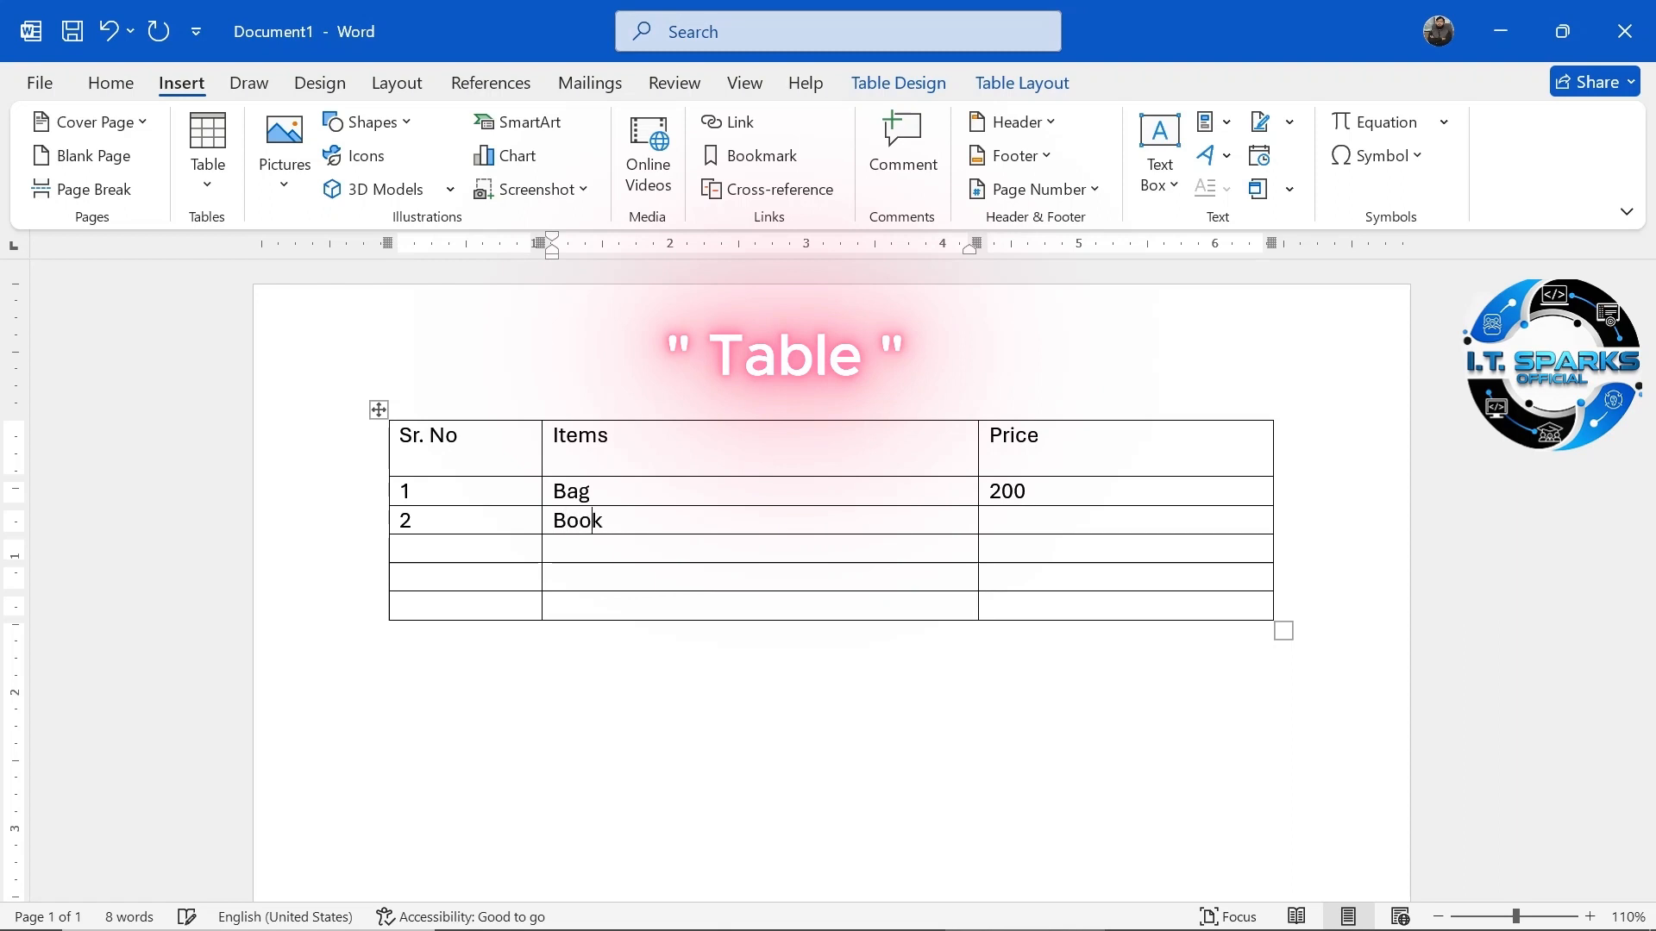
{"action": "key", "text": "Tab"}
{"action": "type", "text": "20"}
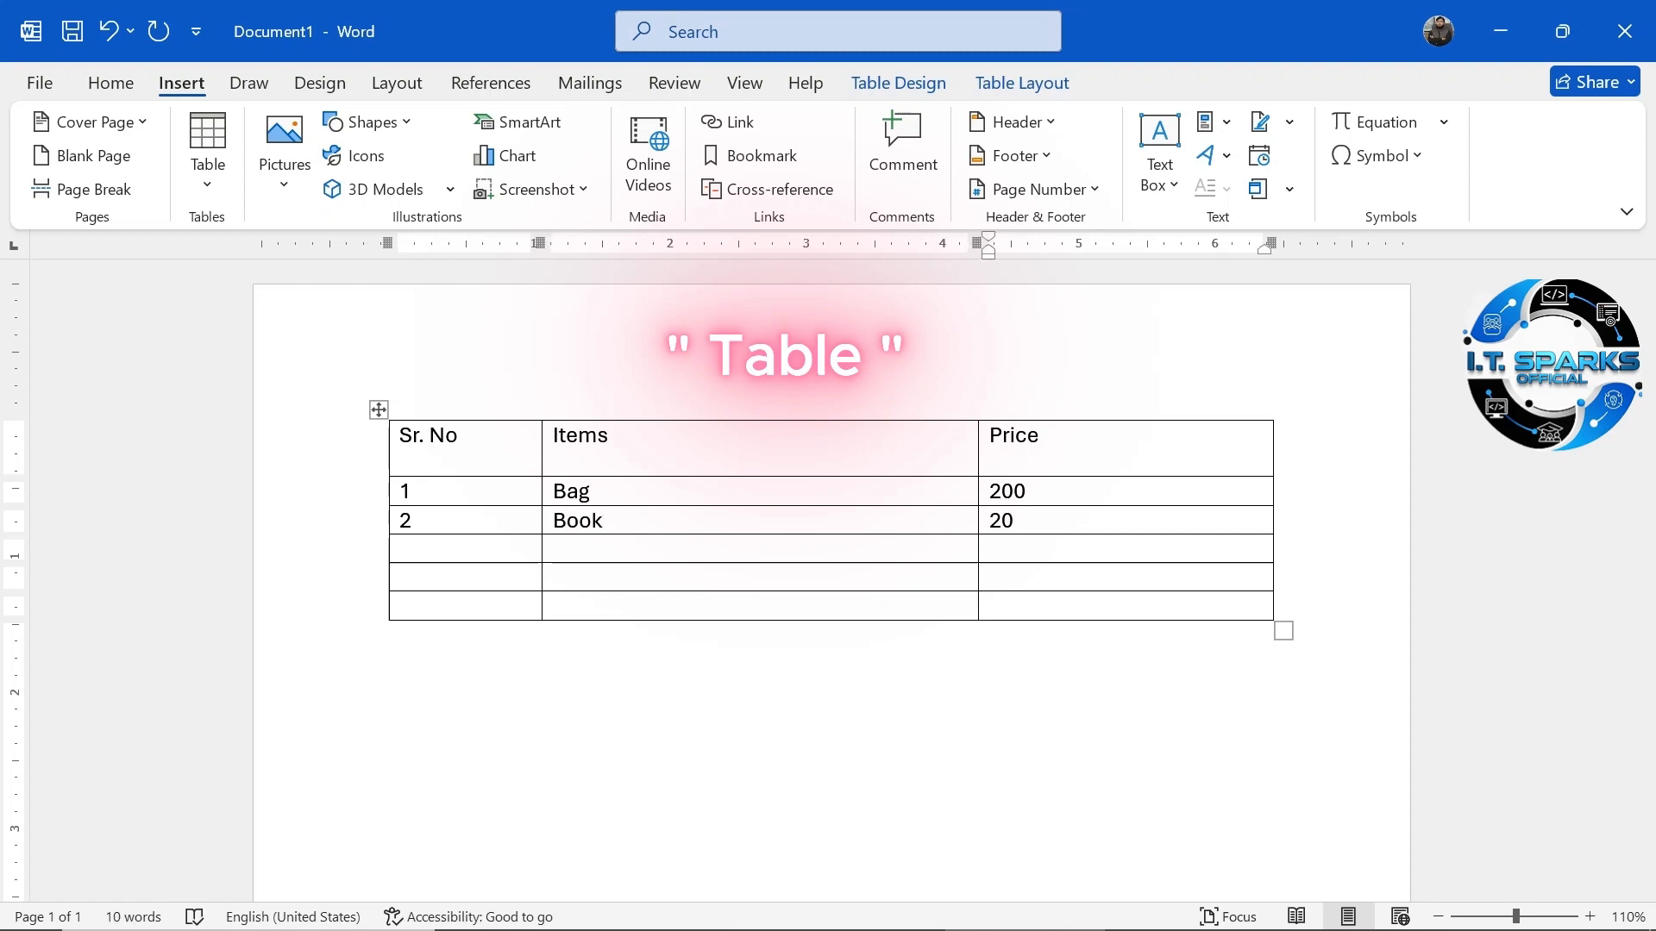
Fill the row below Book with 3, "Lunch Box" and 100
{"action": "key", "text": "Tab"}
{"action": "type", "text": "3"}
{"action": "key", "text": "Tab"}
{"action": "type", "text": "Lunch Box"}
{"action": "key", "text": "Tab"}
{"action": "type", "text": "100"}
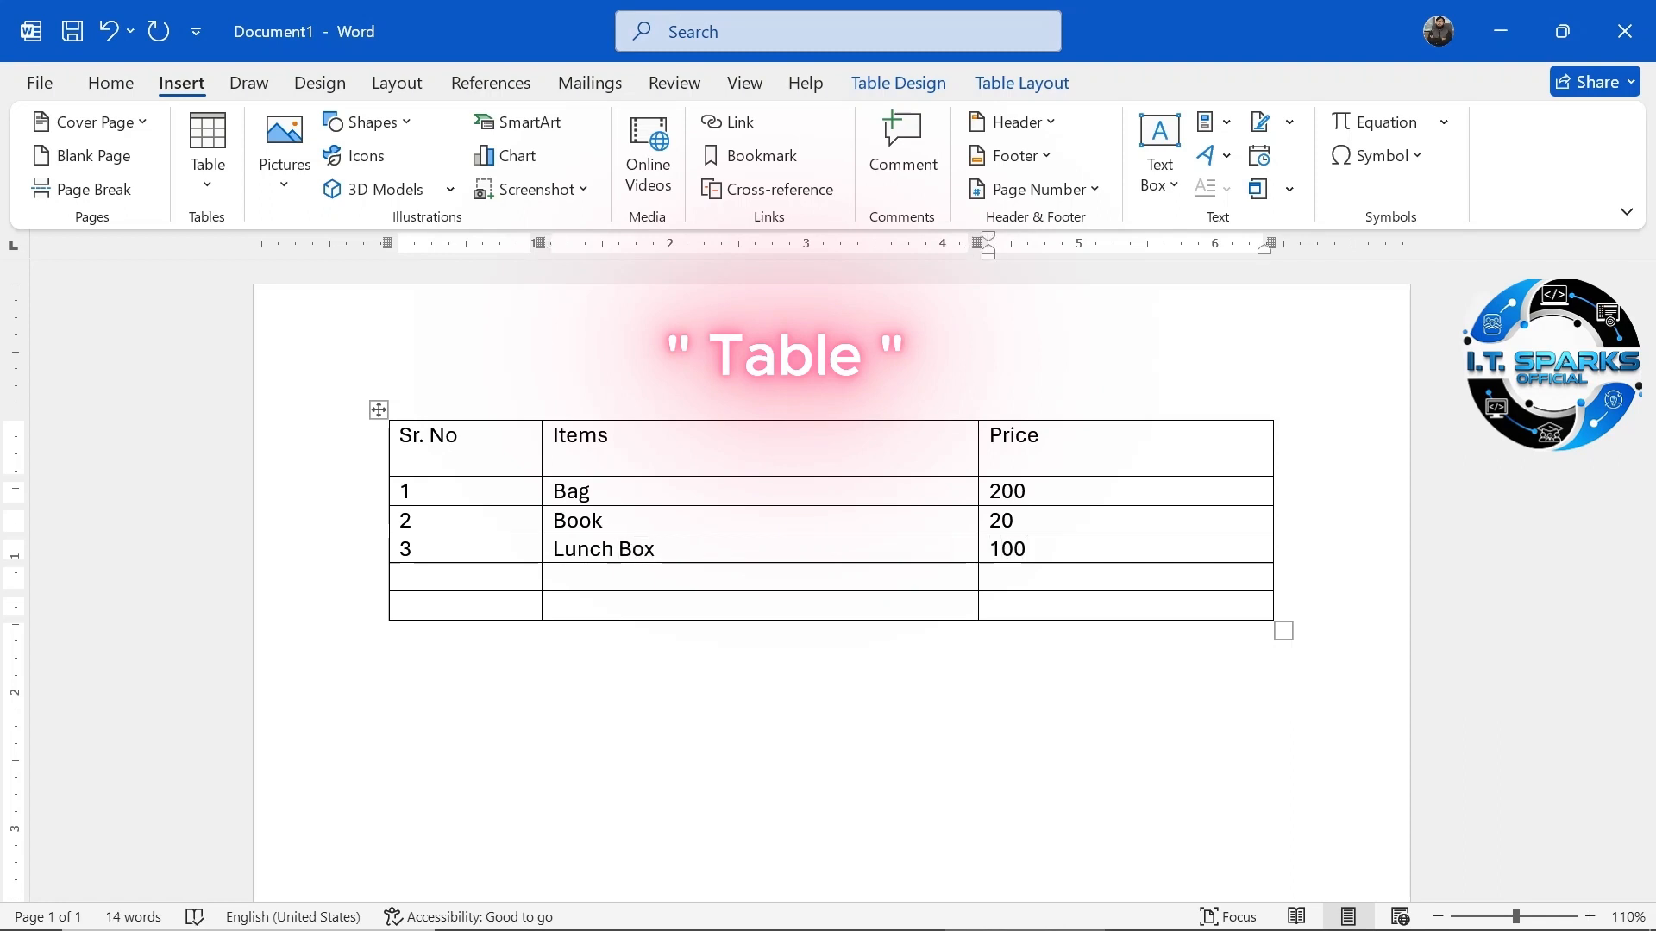
Delete the two entire empty rows below the Lunch Box row
{"action": "left_click_drag", "start_coordinate": [431, 577], "coordinate": [1130, 606]}
{"action": "right_click", "coordinate": [1069, 605]}
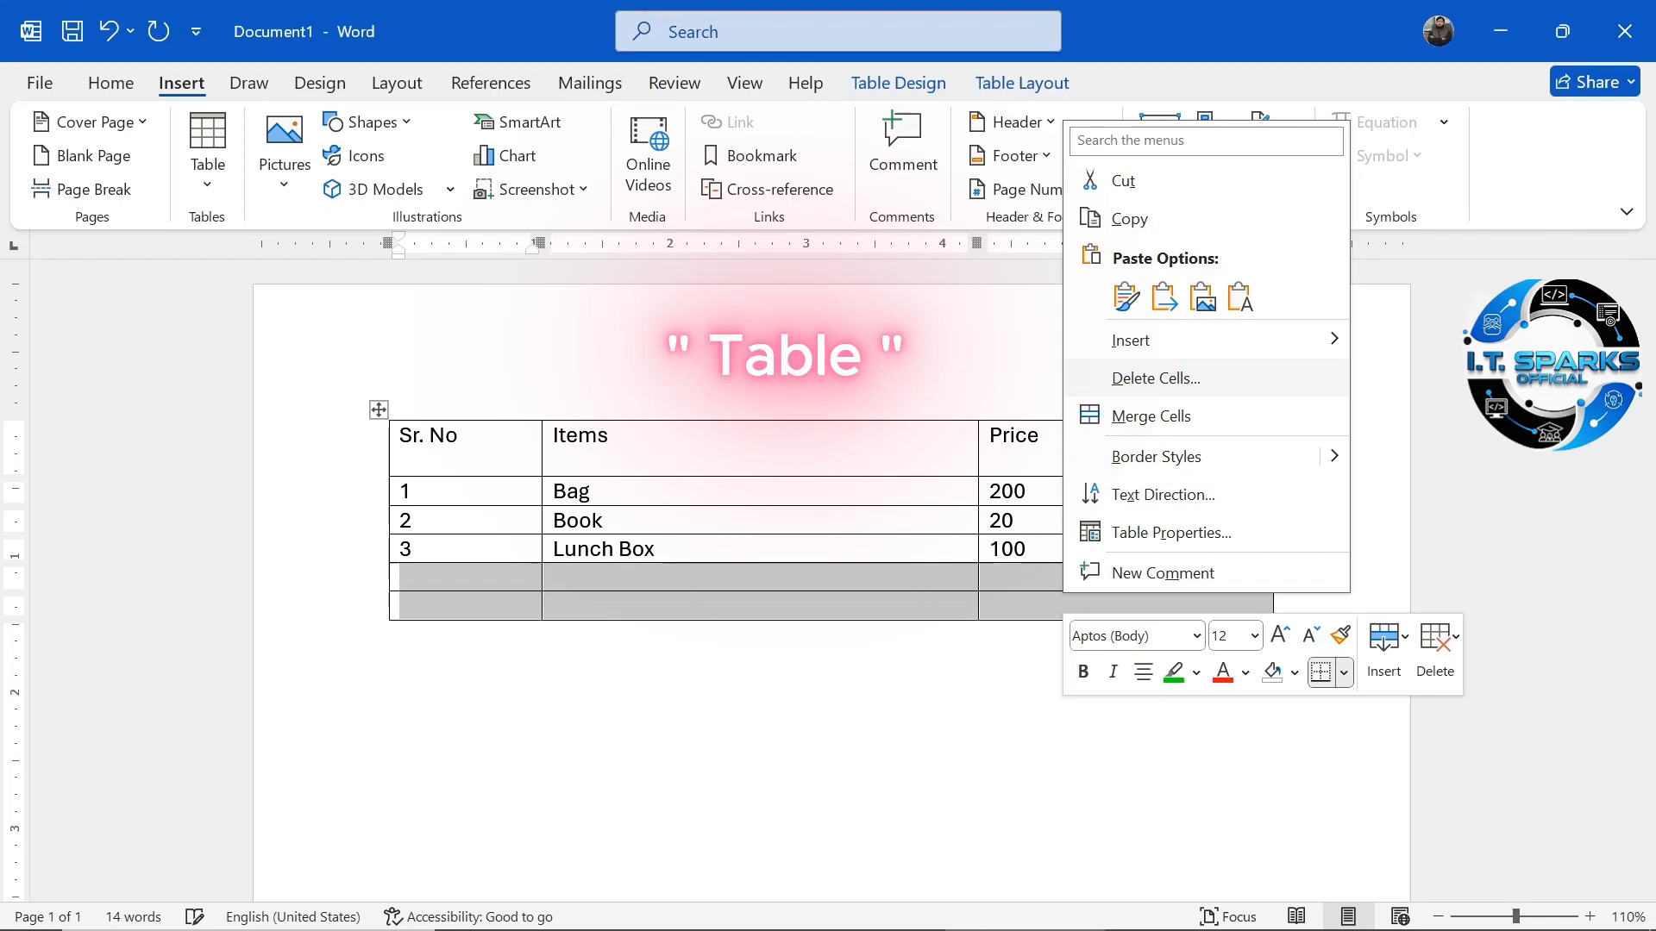
{"action": "left_click", "coordinate": [1155, 378]}
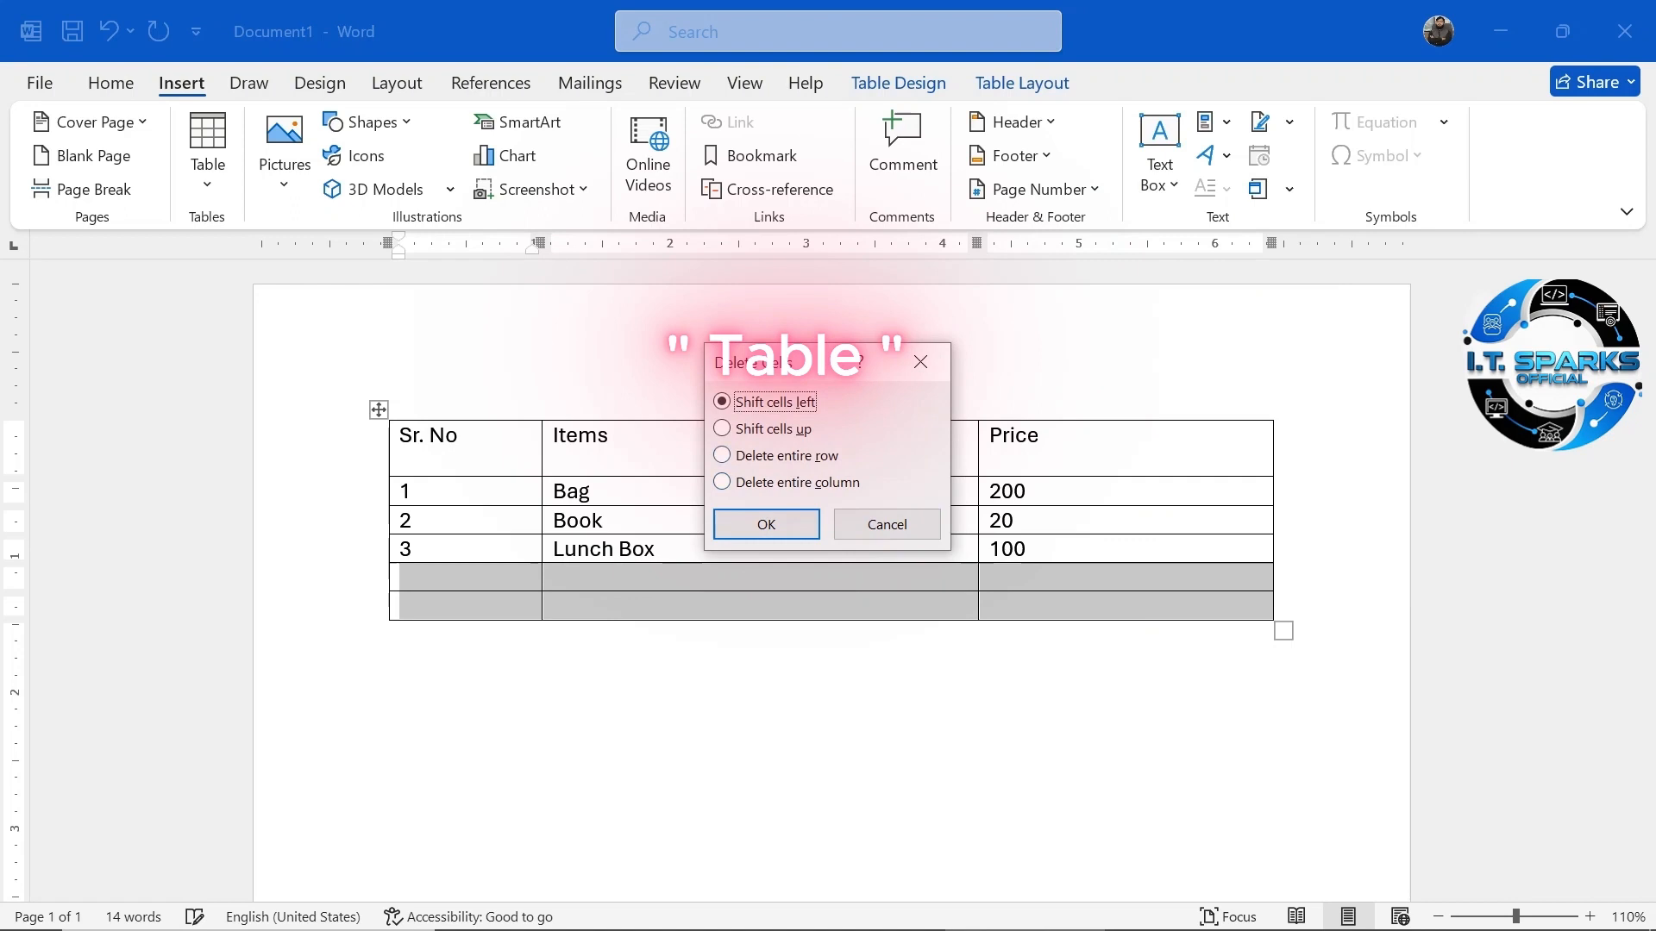
{"action": "left_click", "coordinate": [785, 456]}
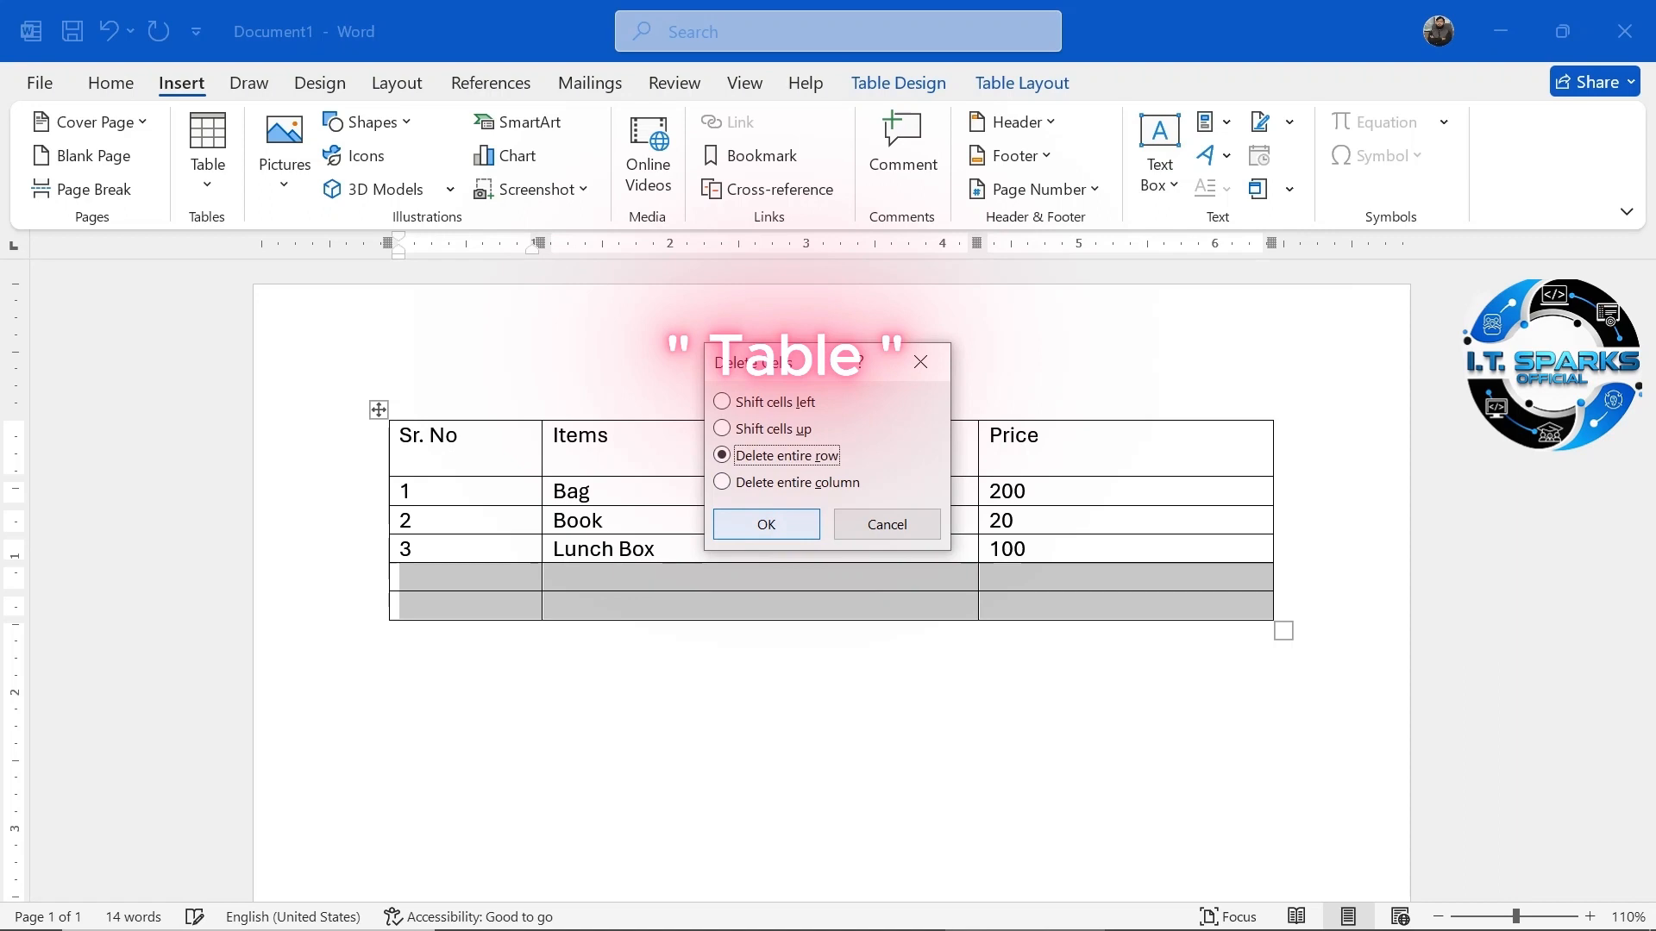
{"action": "left_click", "coordinate": [765, 523]}
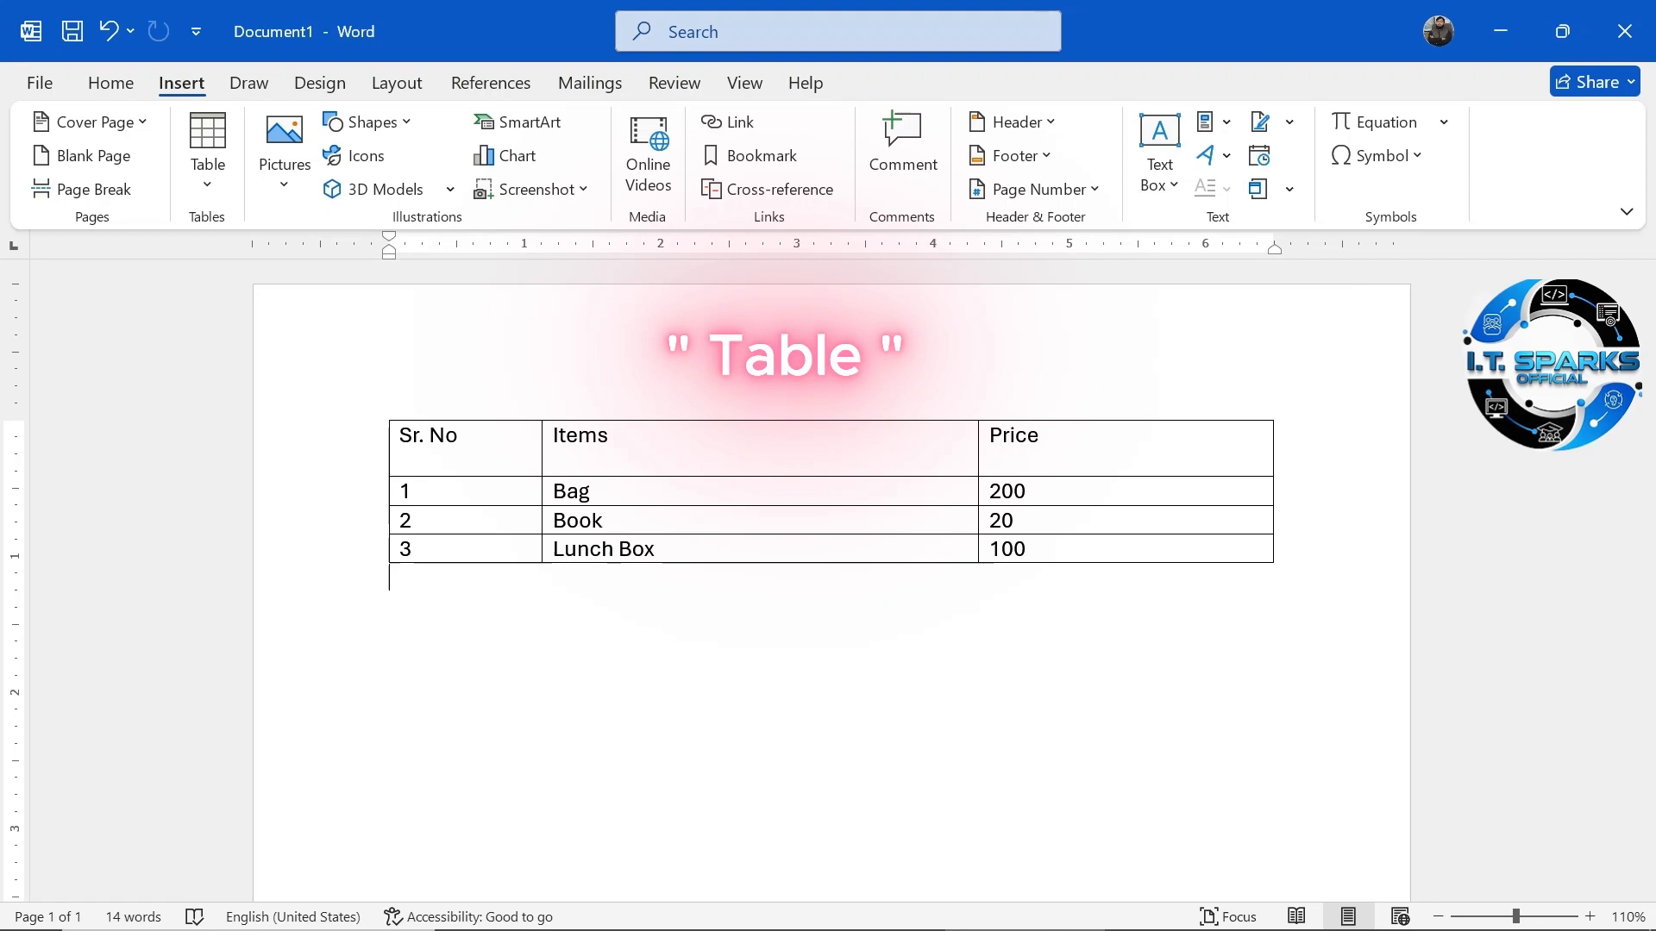
Draw vertical borders splitting the Price and Items columns, leaving their text-filled parts about 1.2 and 1.67 inches wide
{"action": "left_click", "coordinate": [207, 154]}
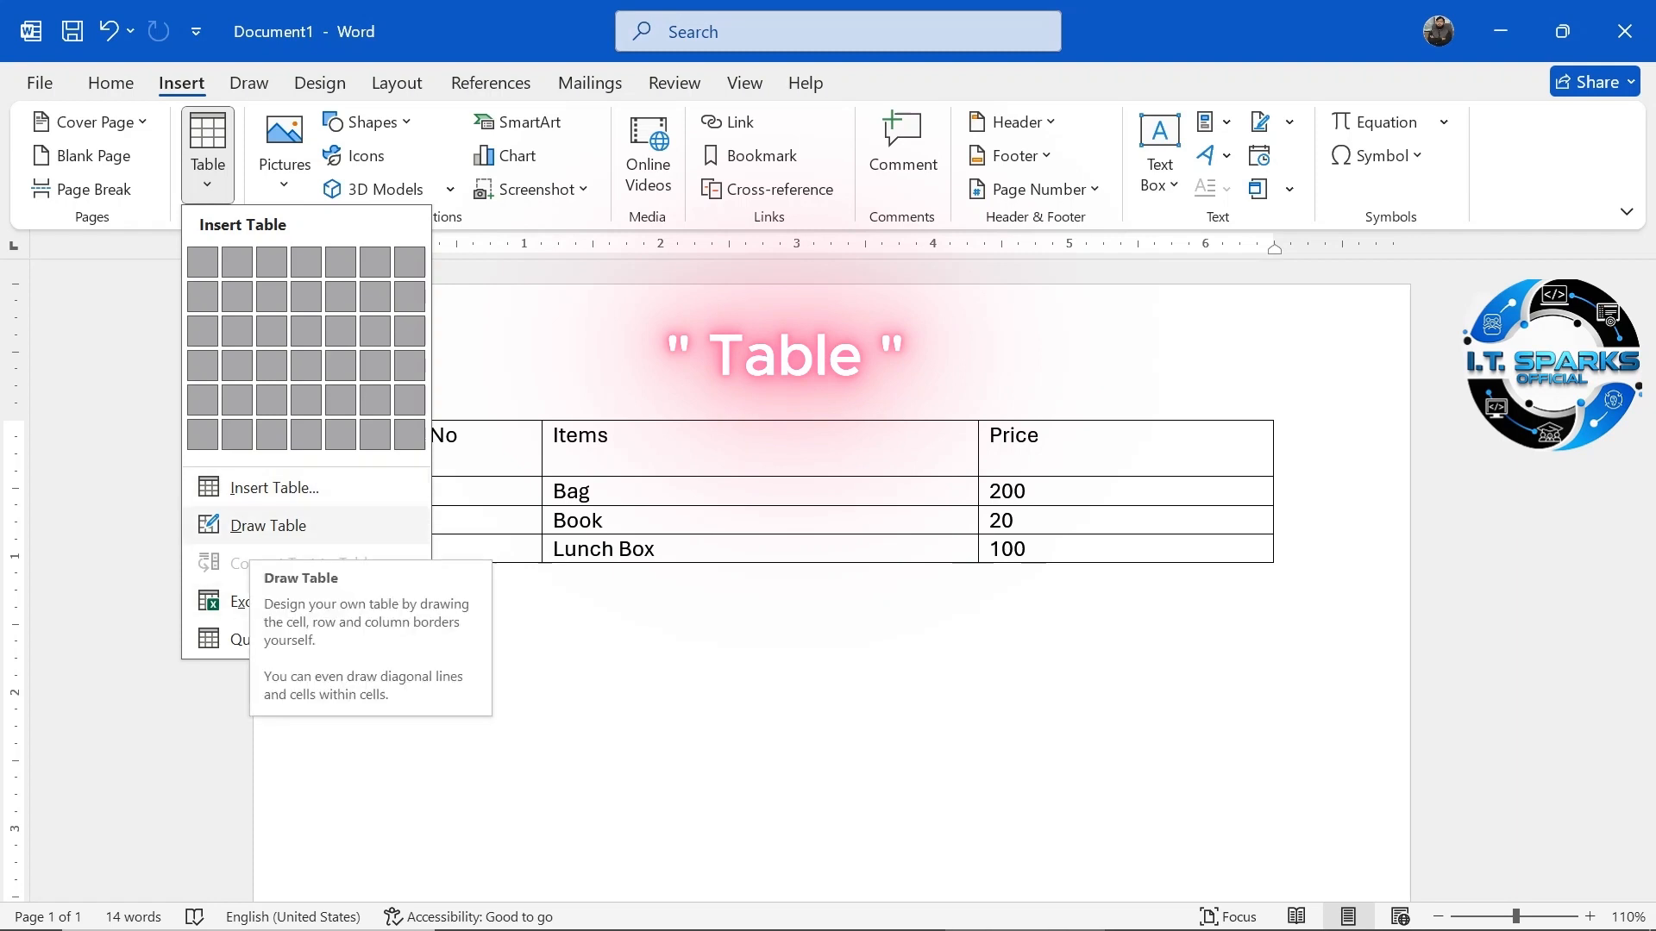
{"action": "left_click", "coordinate": [259, 525]}
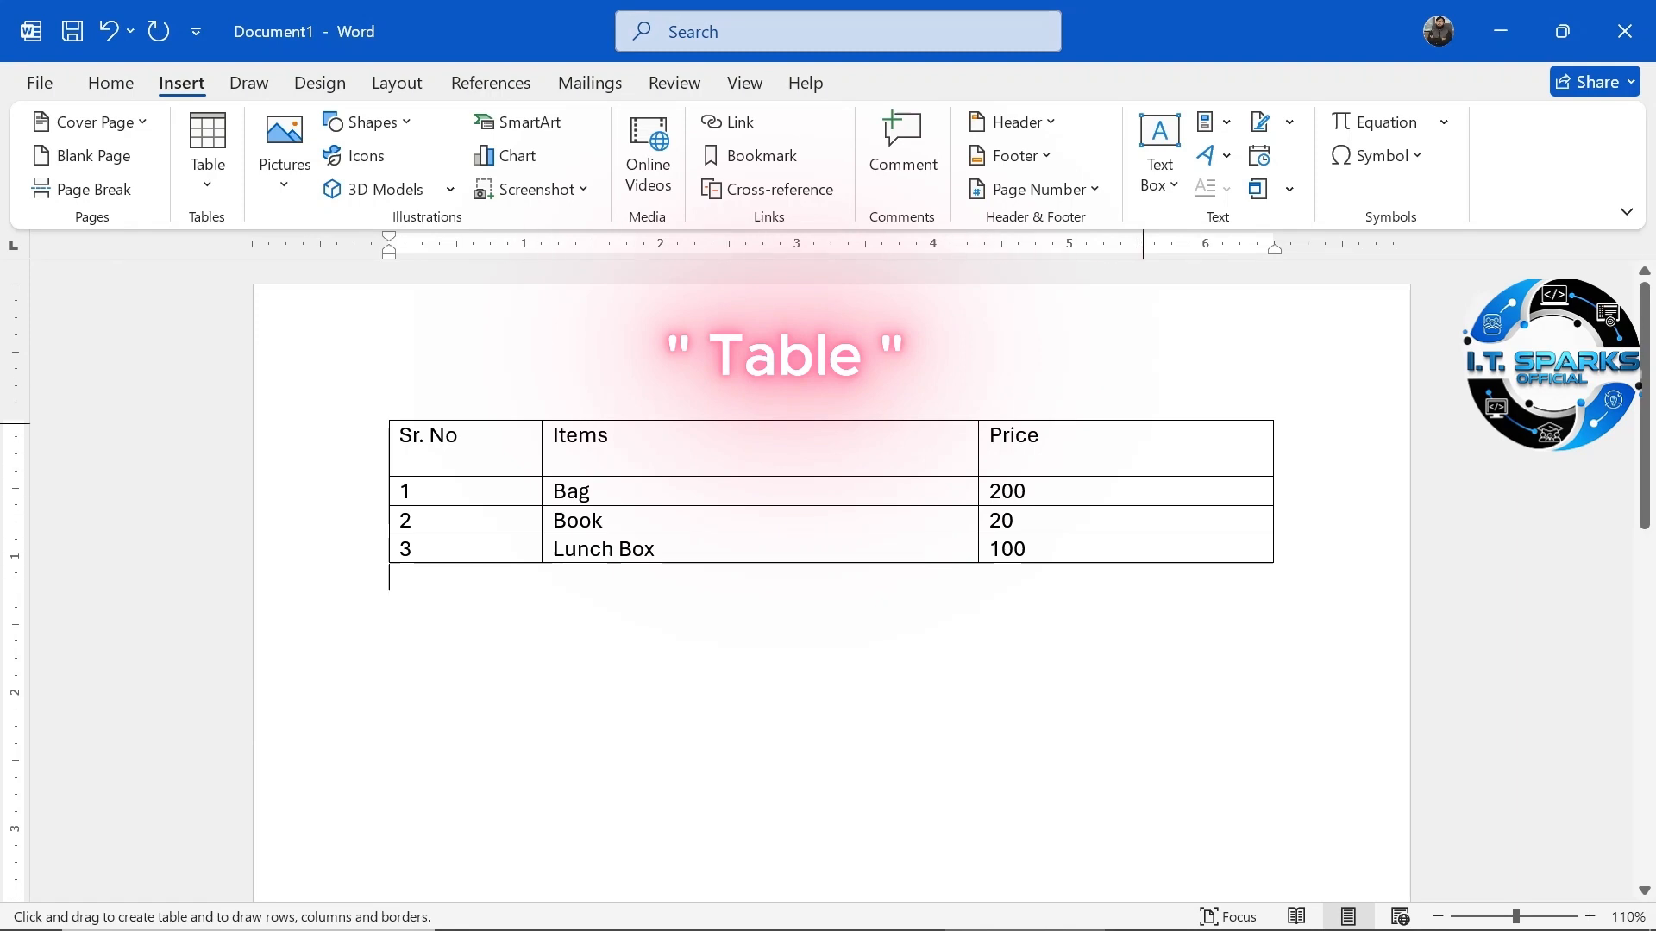
{"action": "left_click_drag", "start_coordinate": [1143, 422], "coordinate": [1142, 561]}
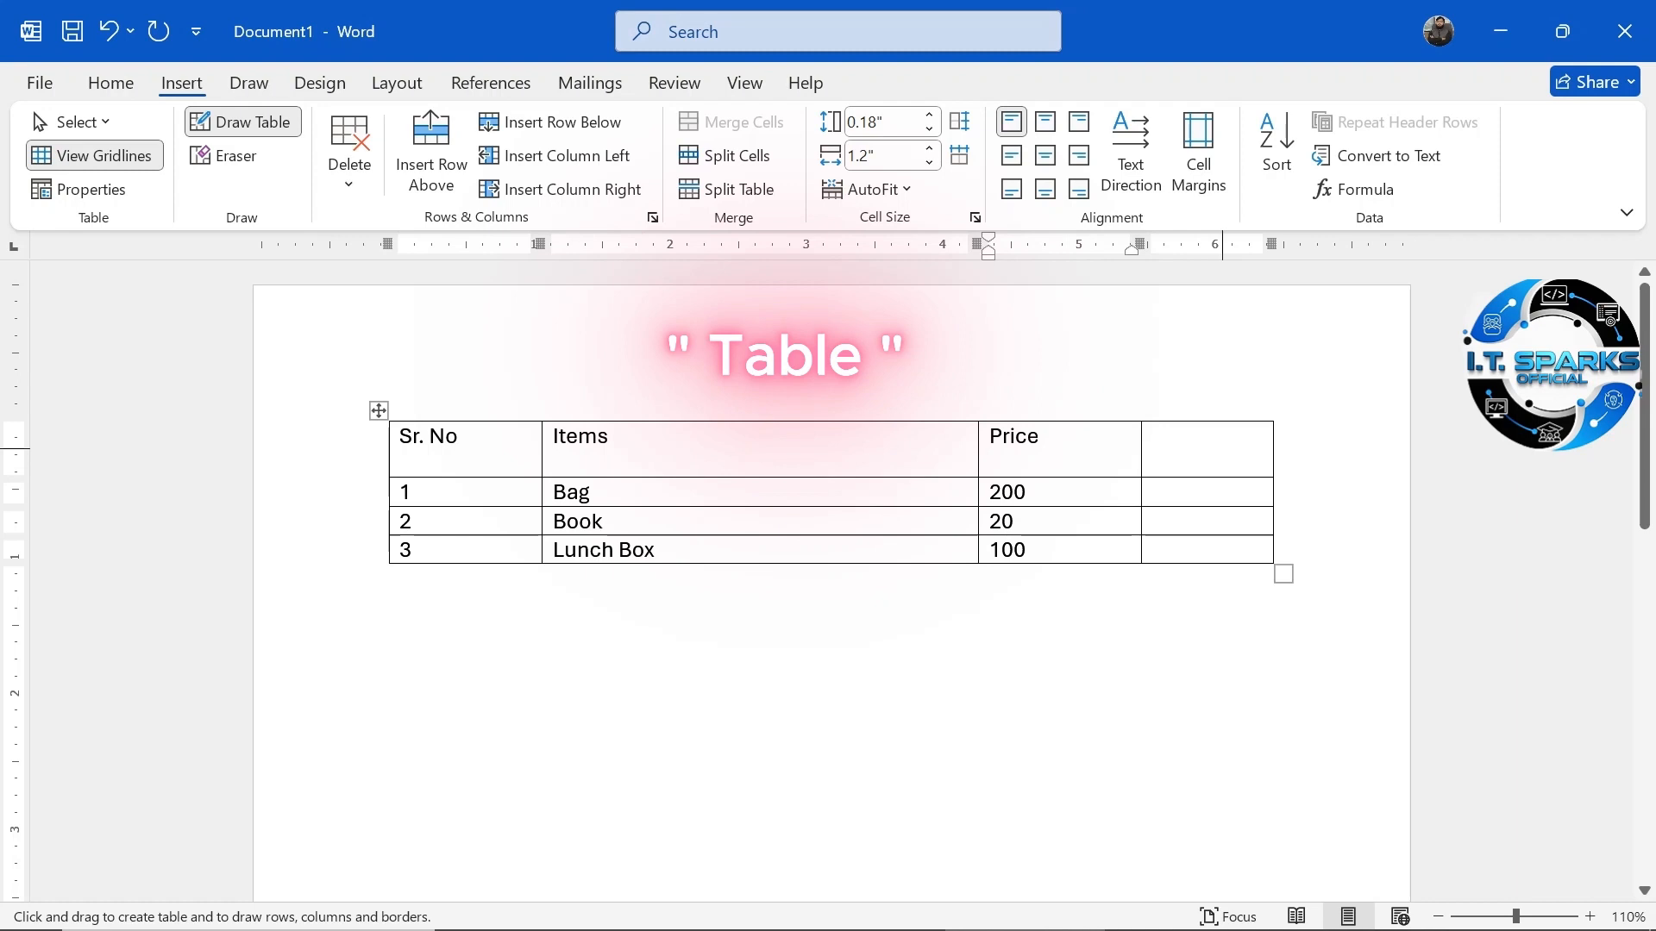
{"action": "left_click_drag", "start_coordinate": [772, 448], "coordinate": [772, 559]}
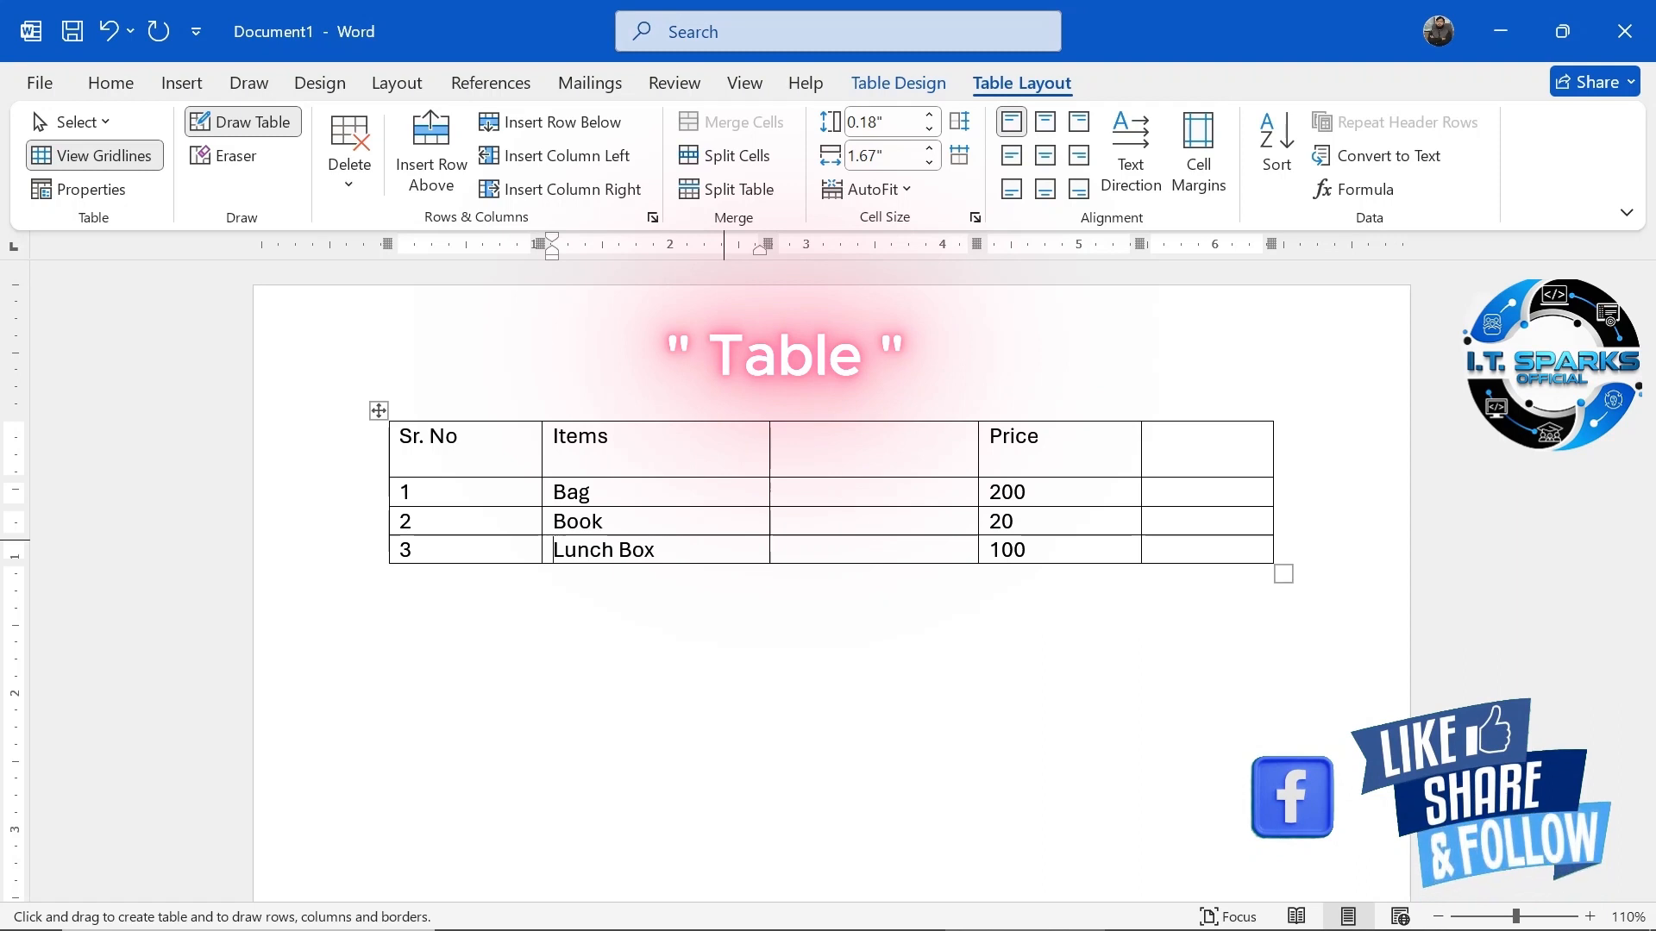
{"action": "key", "text": "Escape"}
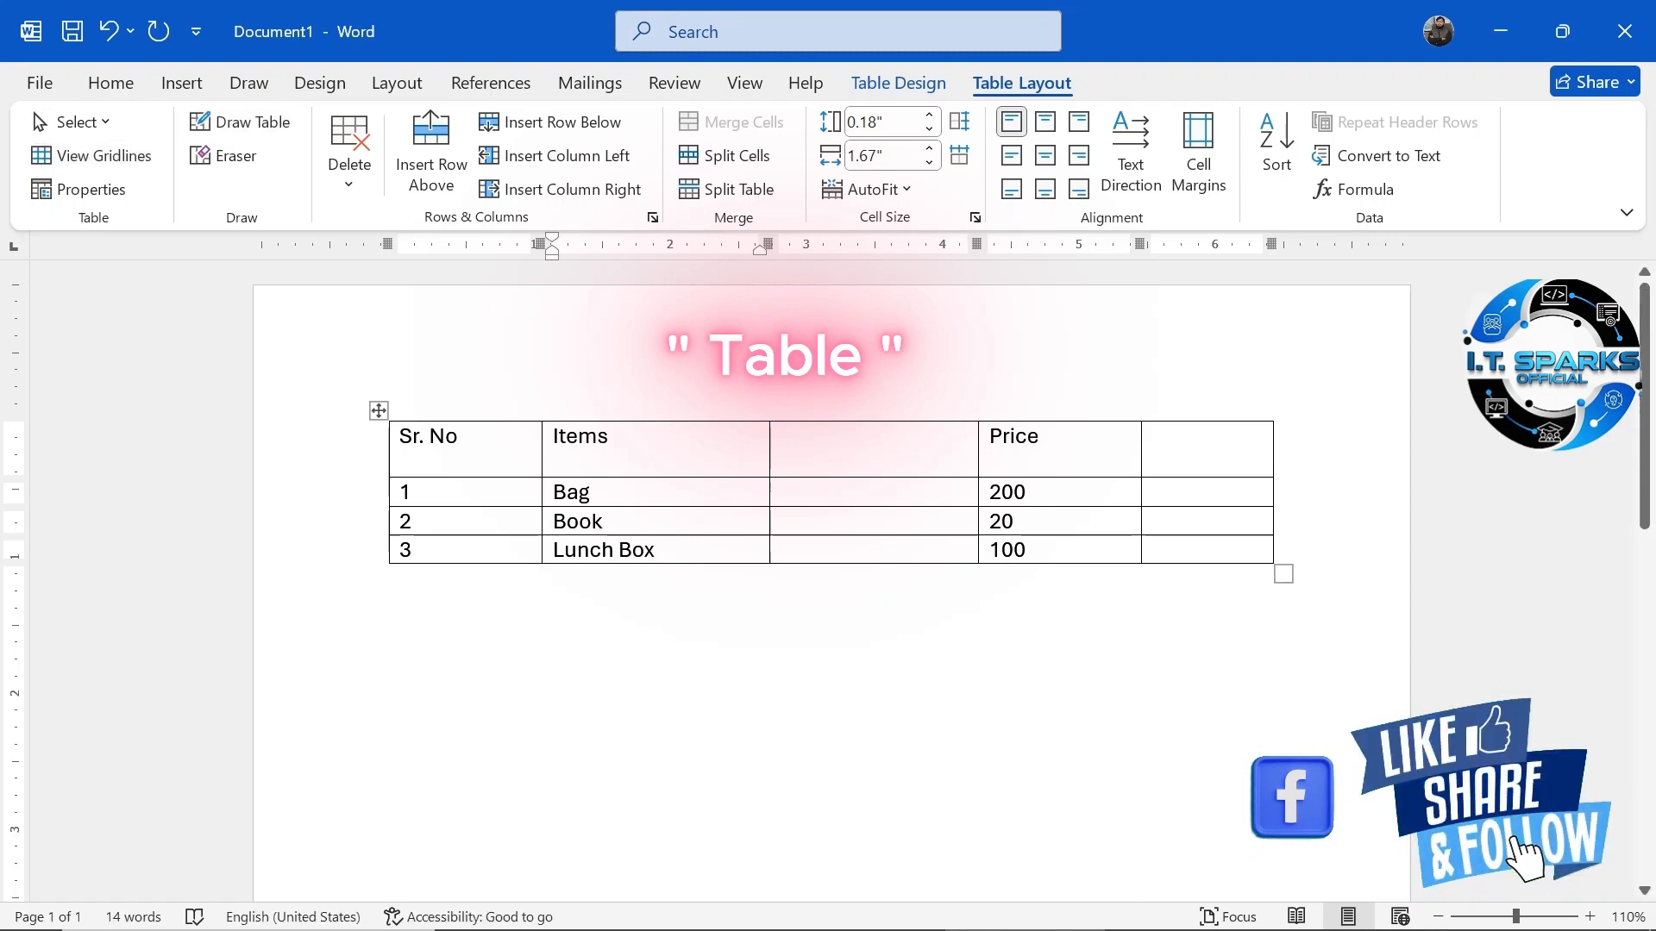
Add an empty row below the Lunch Box row and enlarge the whole table, making its rows taller and columns slightly wider
{"action": "left_click", "coordinate": [1154, 550]}
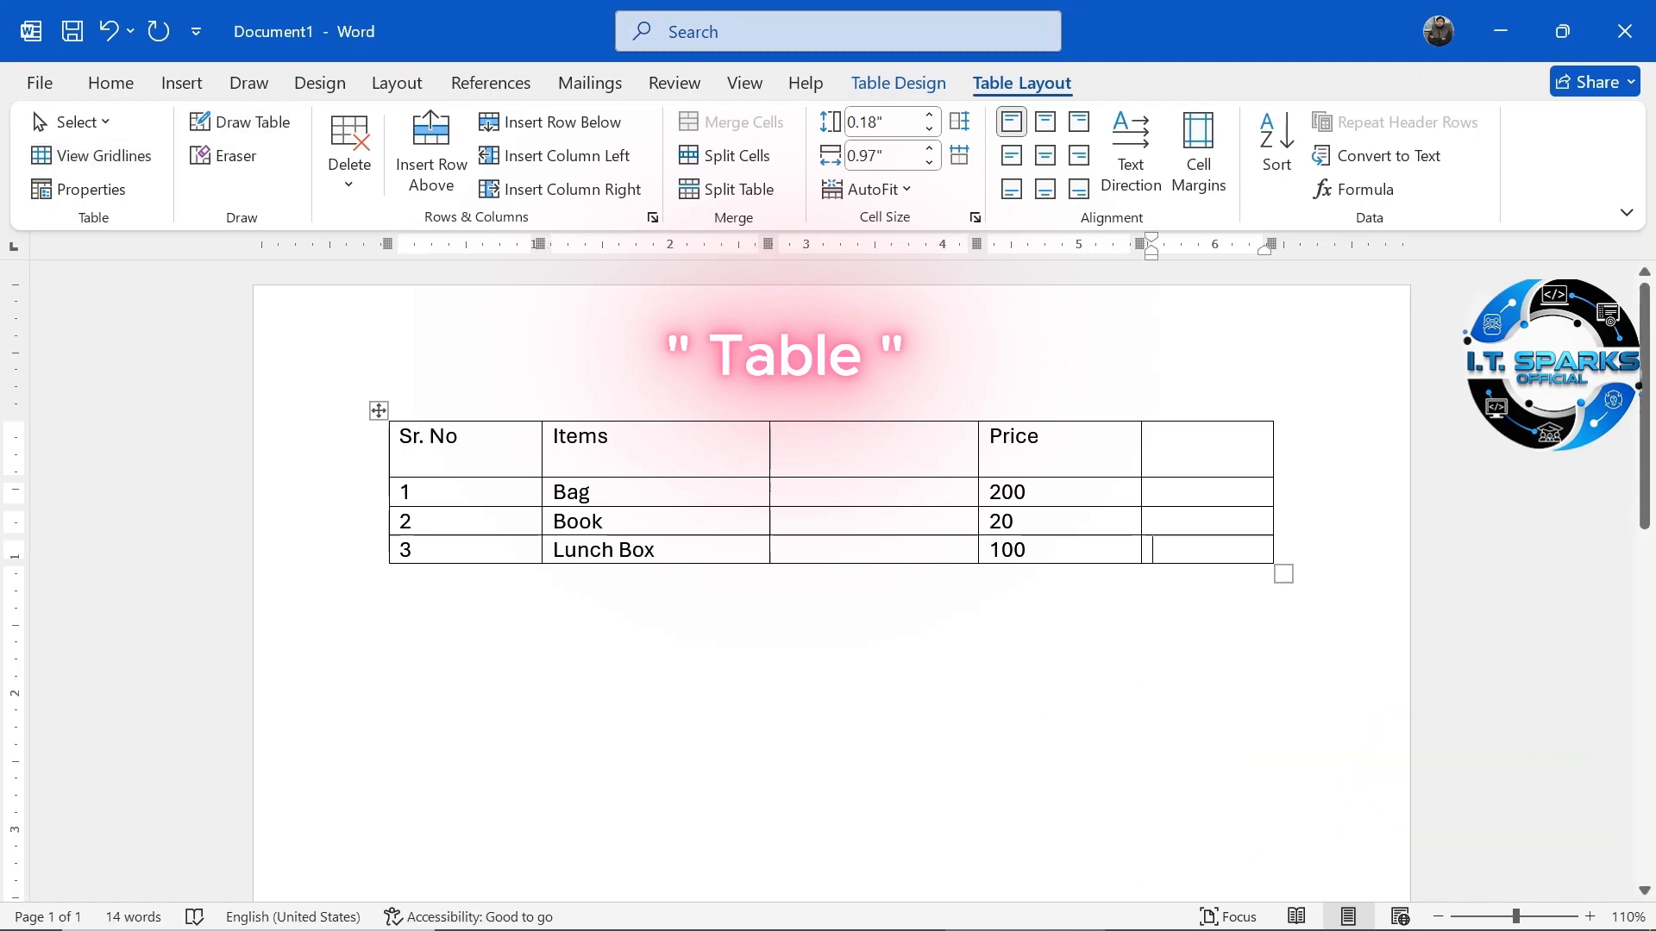
{"action": "key", "text": "Tab"}
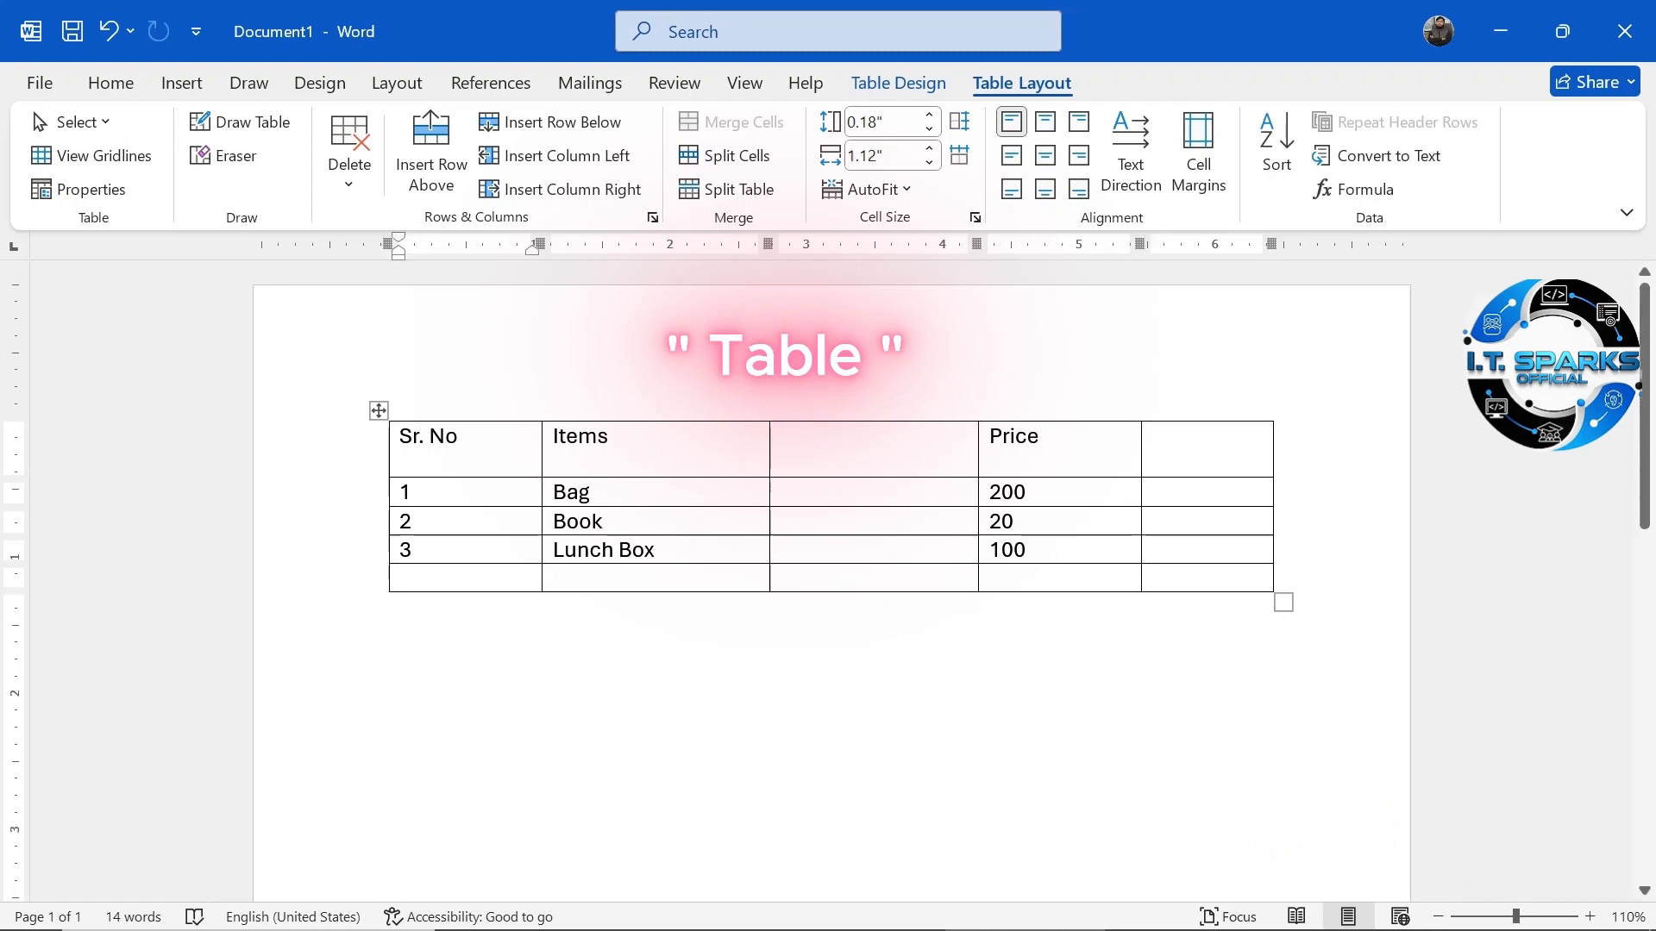
{"action": "left_click", "coordinate": [1153, 579]}
{"action": "left_click_drag", "start_coordinate": [1284, 602], "coordinate": [1316, 748]}
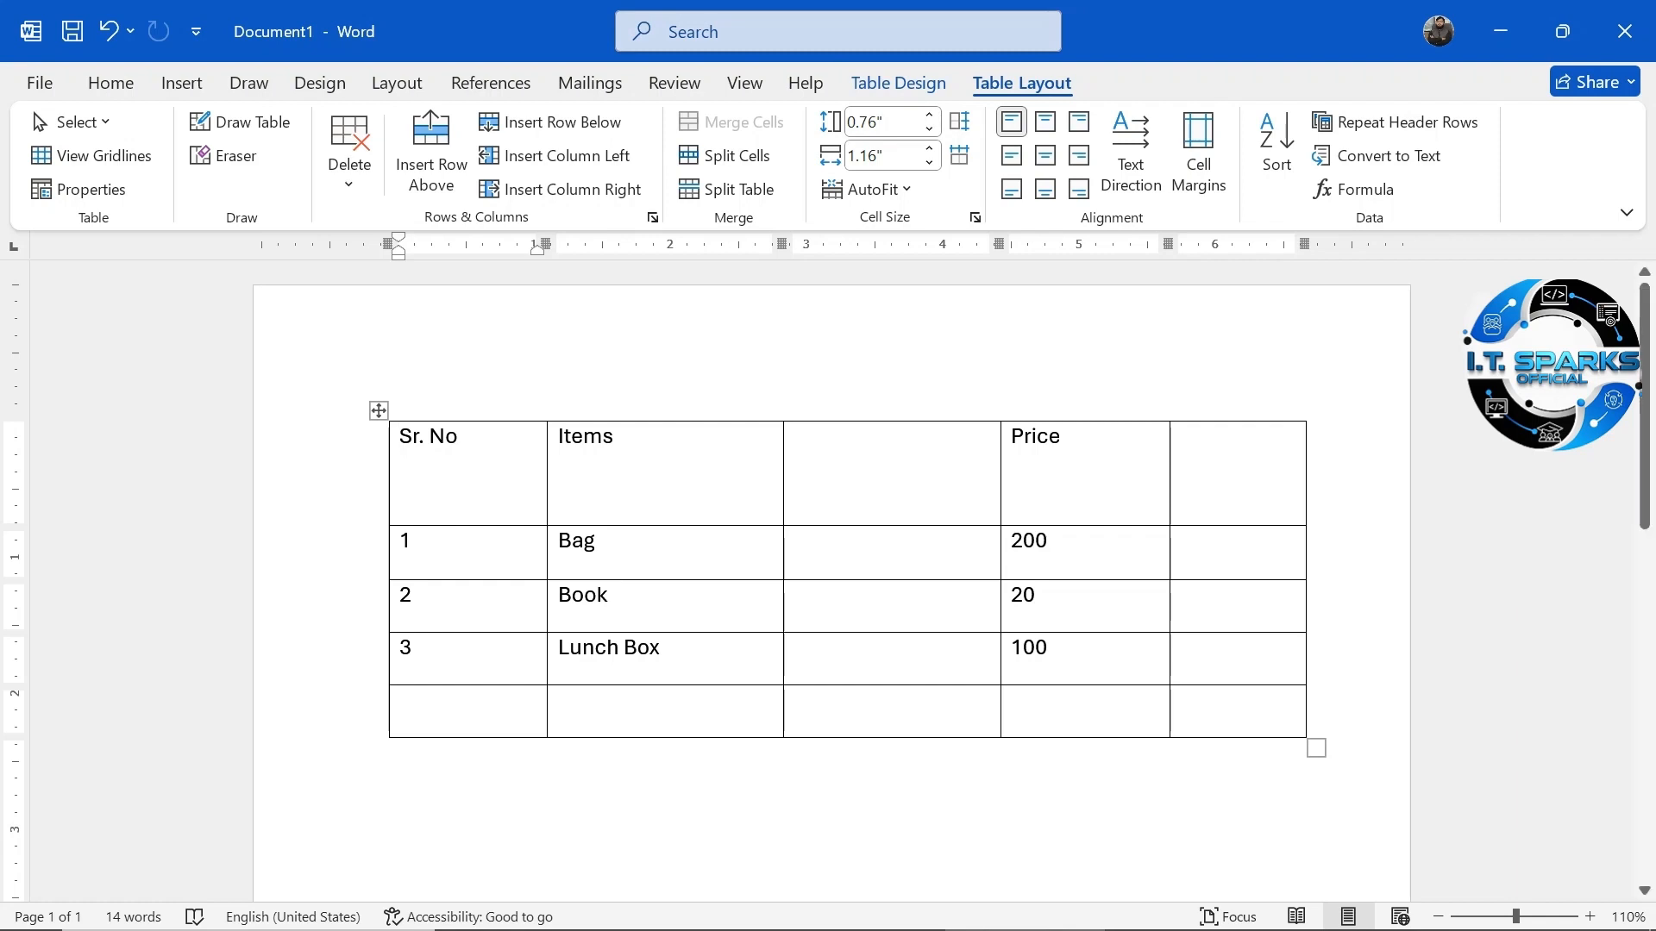
{"action": "left_click_drag", "start_coordinate": [409, 543], "coordinate": [416, 652]}
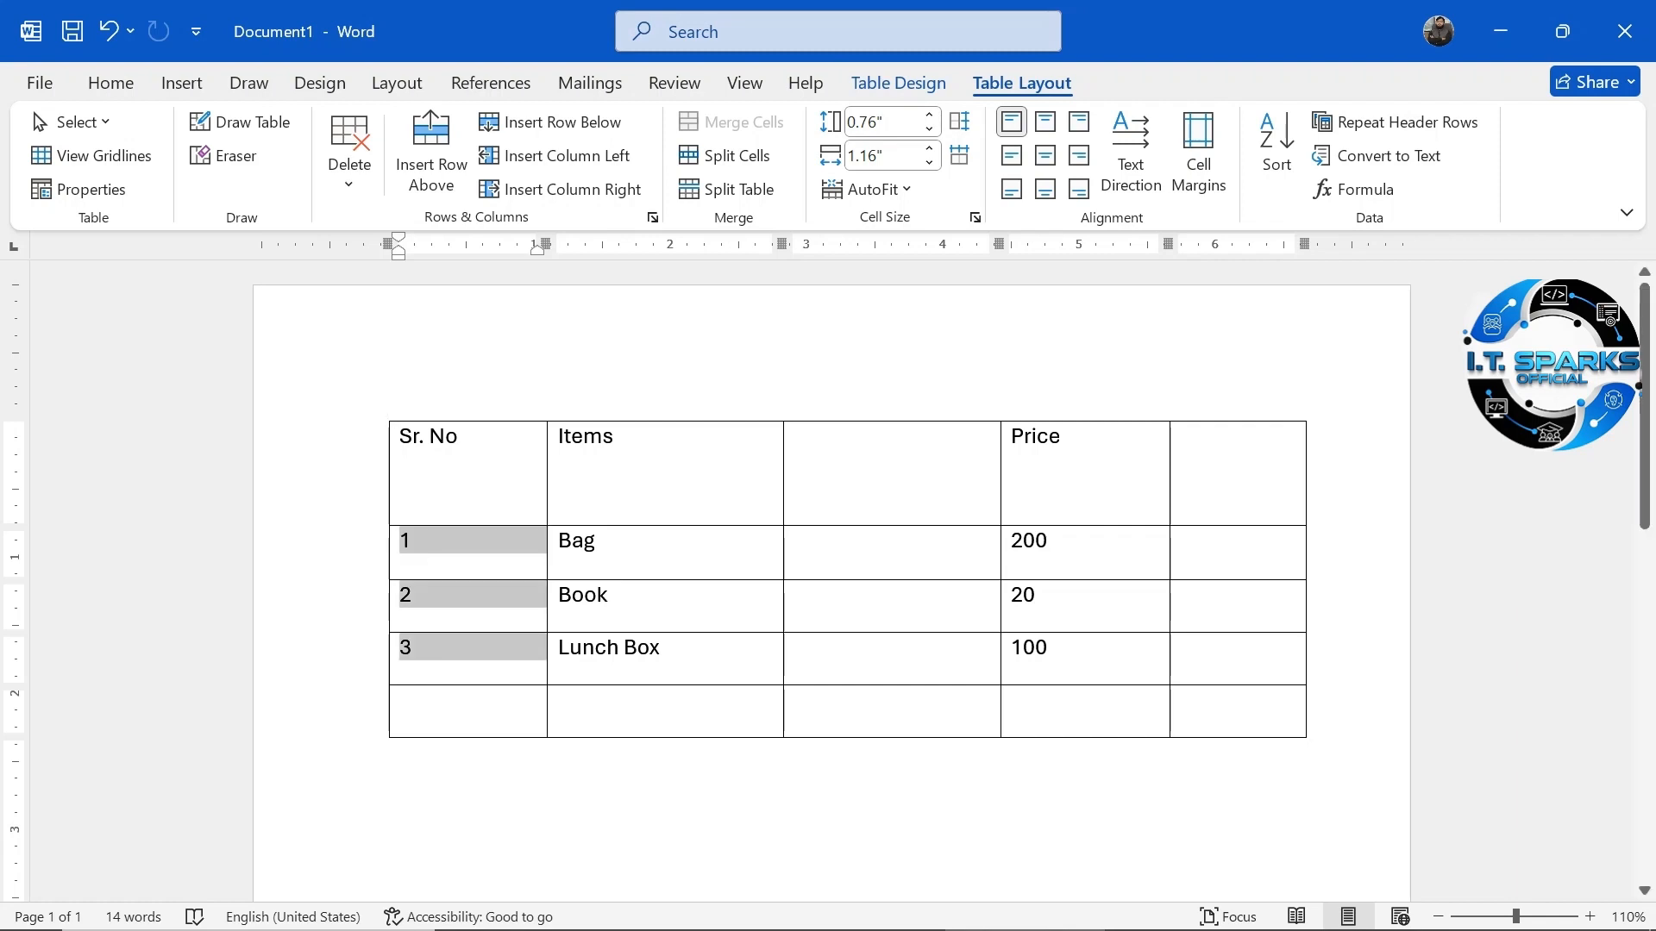
{"action": "key", "text": "BackSpace"}
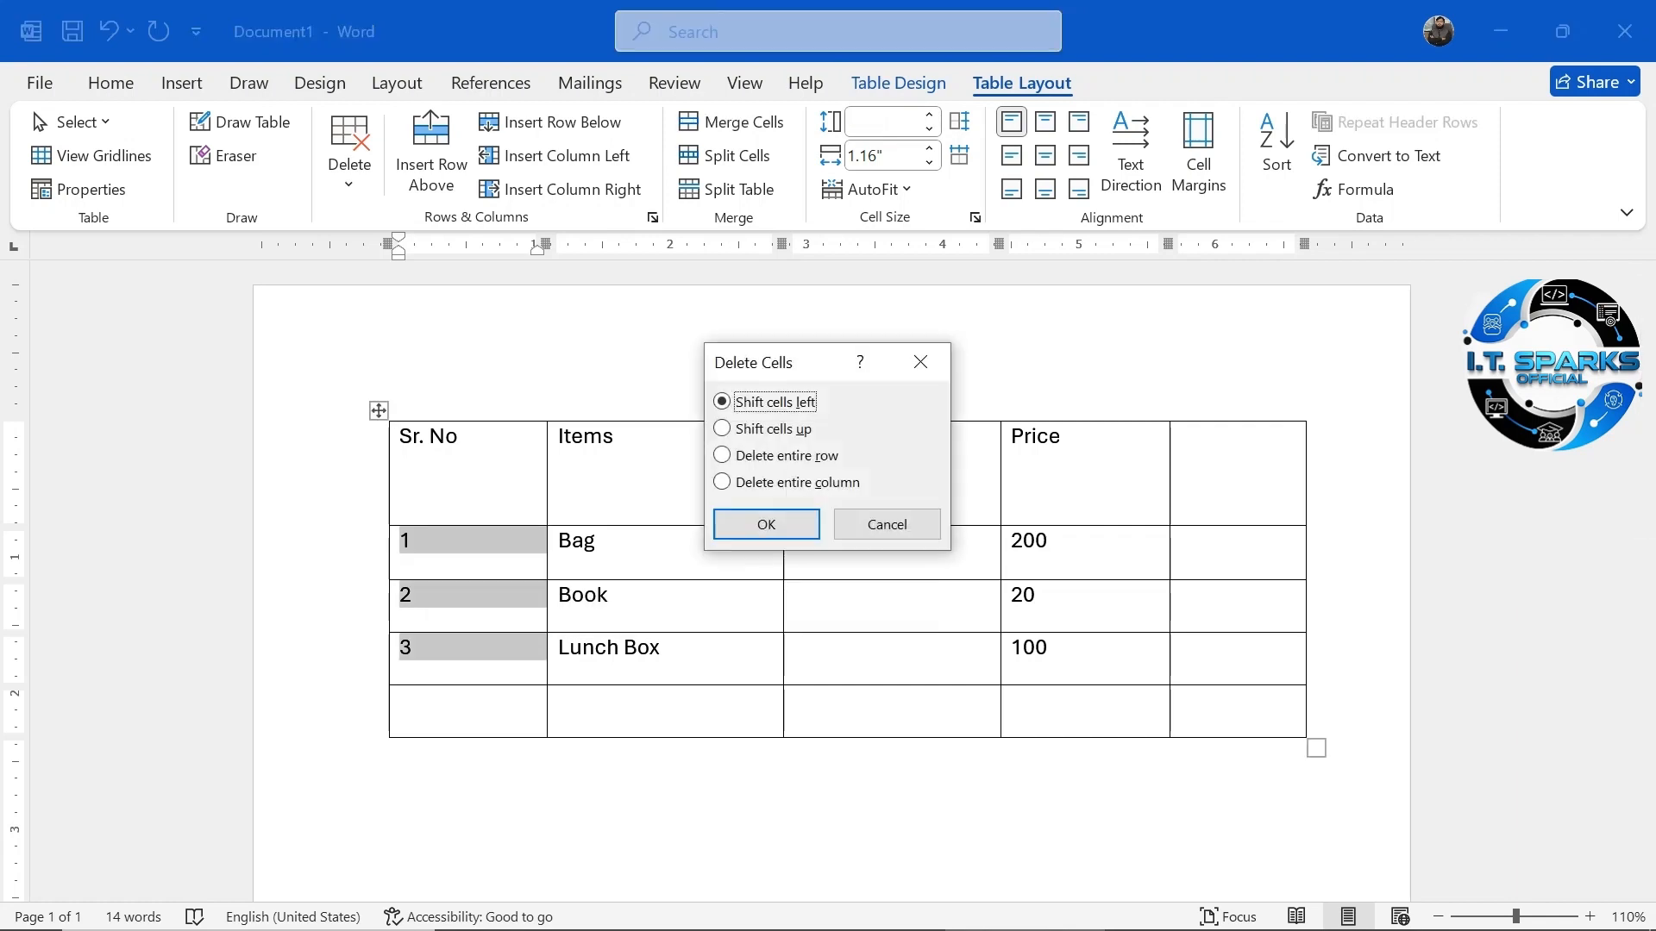
{"action": "left_click", "coordinate": [886, 525]}
Clear the typed serial numbers from the Sr. No cells of the Lunch Box, Book and Bag rows
{"action": "left_click", "coordinate": [417, 648]}
{"action": "key", "text": "BackSpace"}
{"action": "left_click", "coordinate": [417, 596]}
{"action": "key", "text": "BackSpace"}
{"action": "left_click", "coordinate": [416, 542]}
{"action": "key", "text": "BackSpace"}
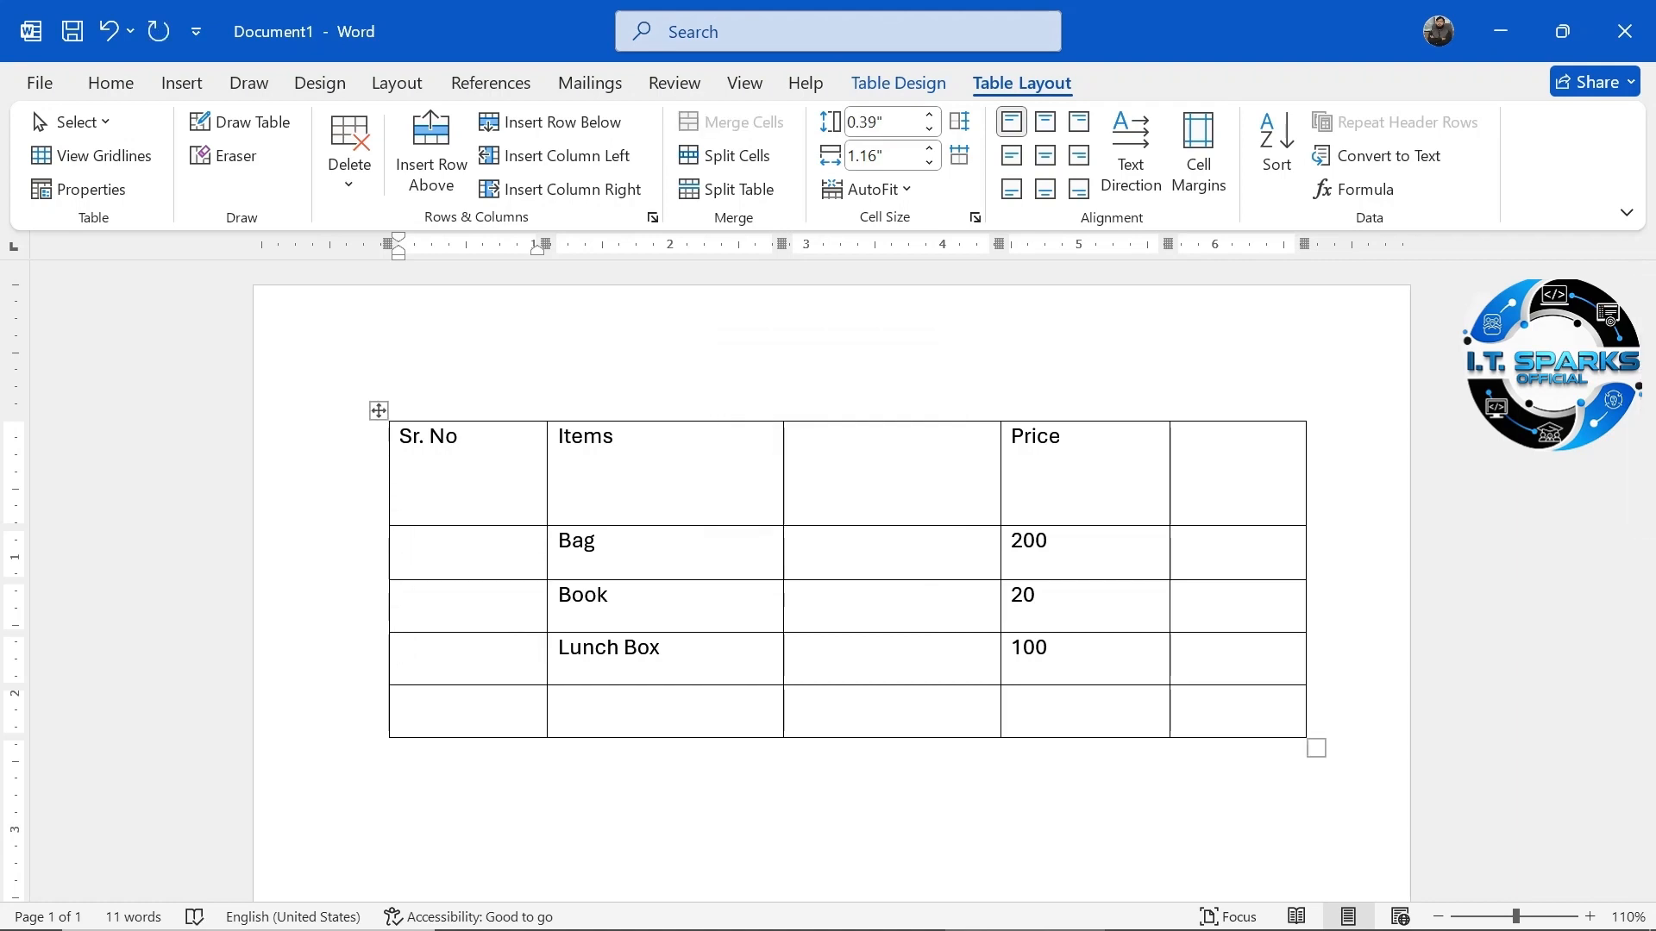
Apply automatic 1. 2. 3. numbering to the Sr. No cells of the Bag, Book and Lunch Box rows
{"action": "left_click_drag", "start_coordinate": [418, 544], "coordinate": [423, 648]}
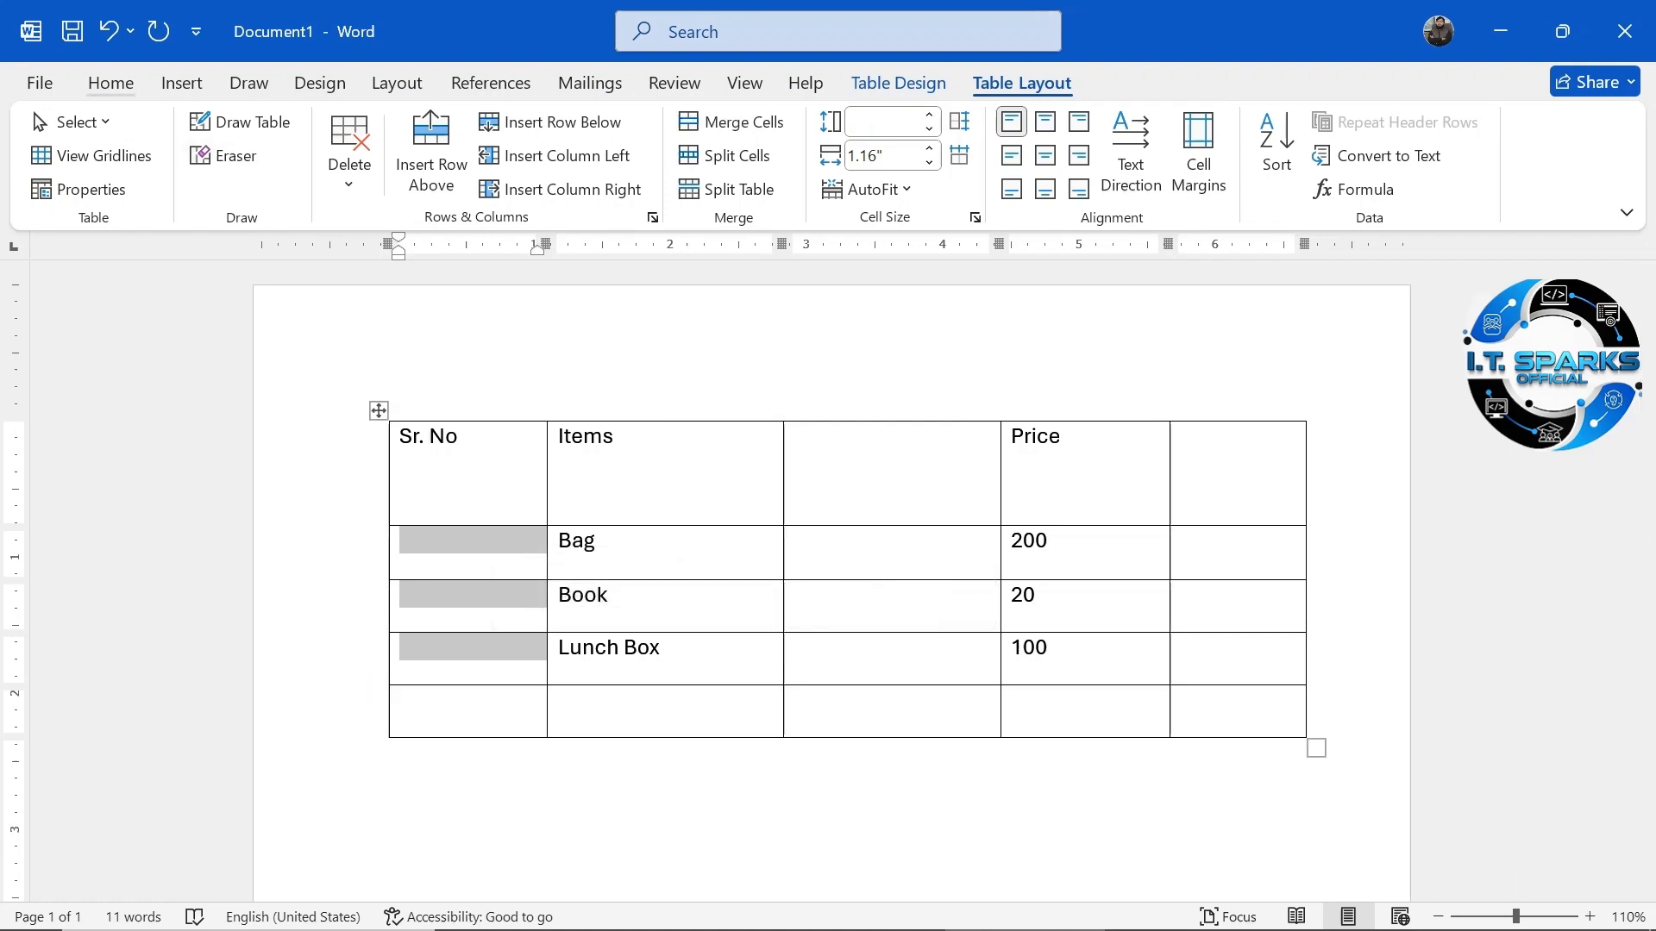
{"action": "left_click", "coordinate": [111, 84]}
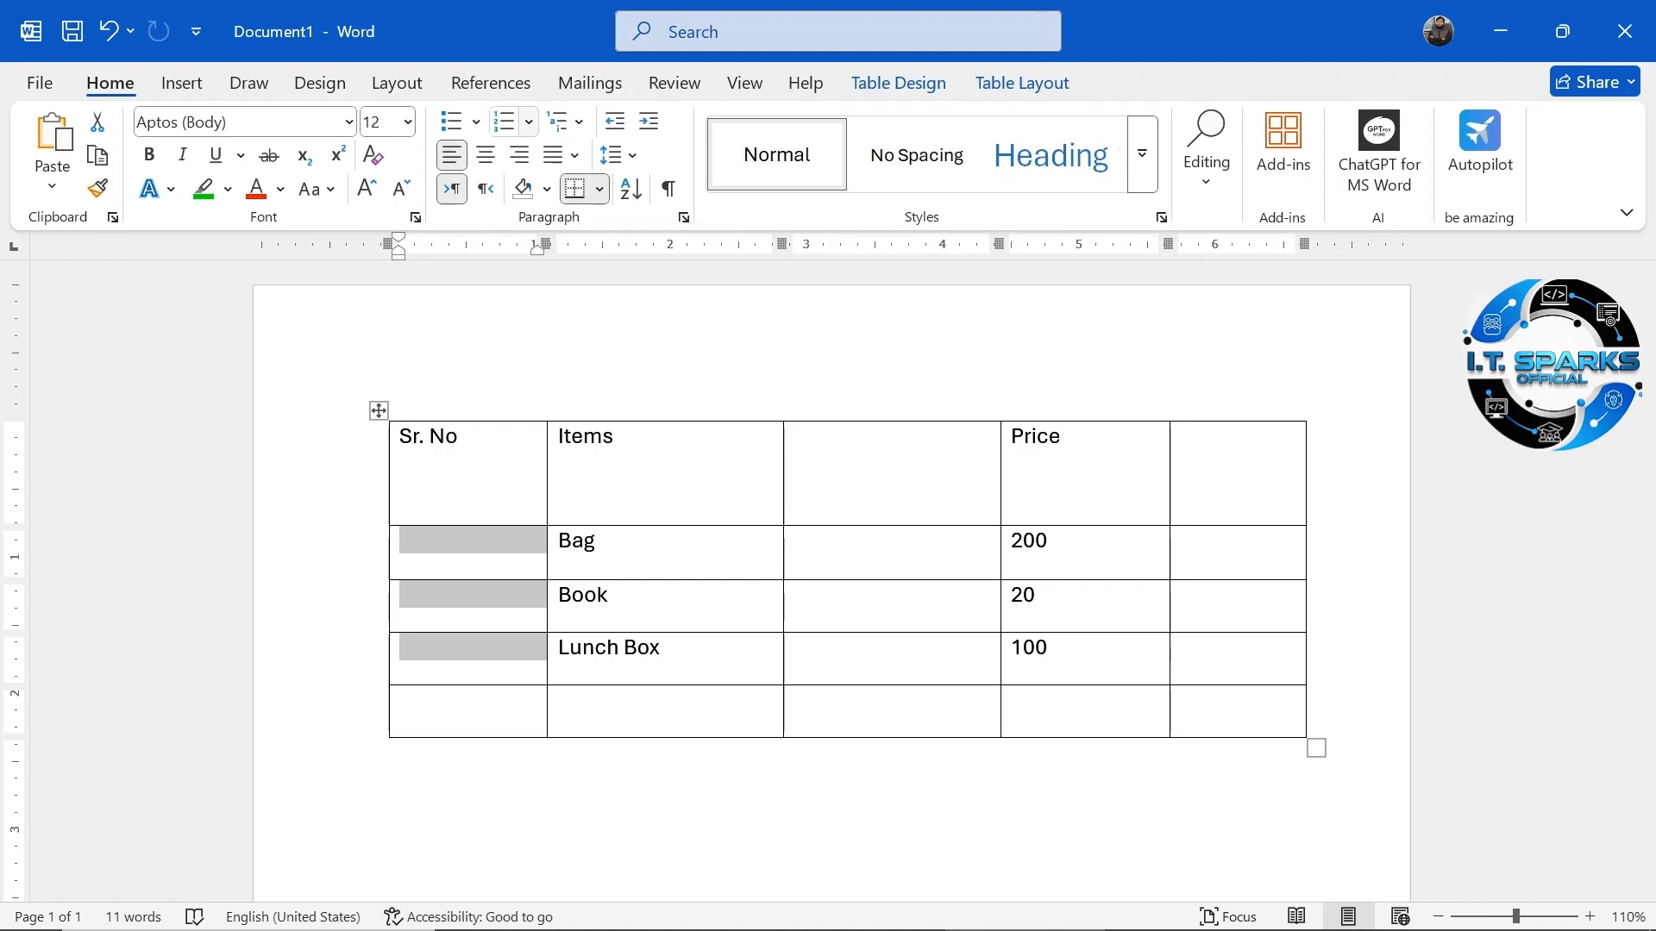
{"action": "left_click", "coordinate": [528, 122]}
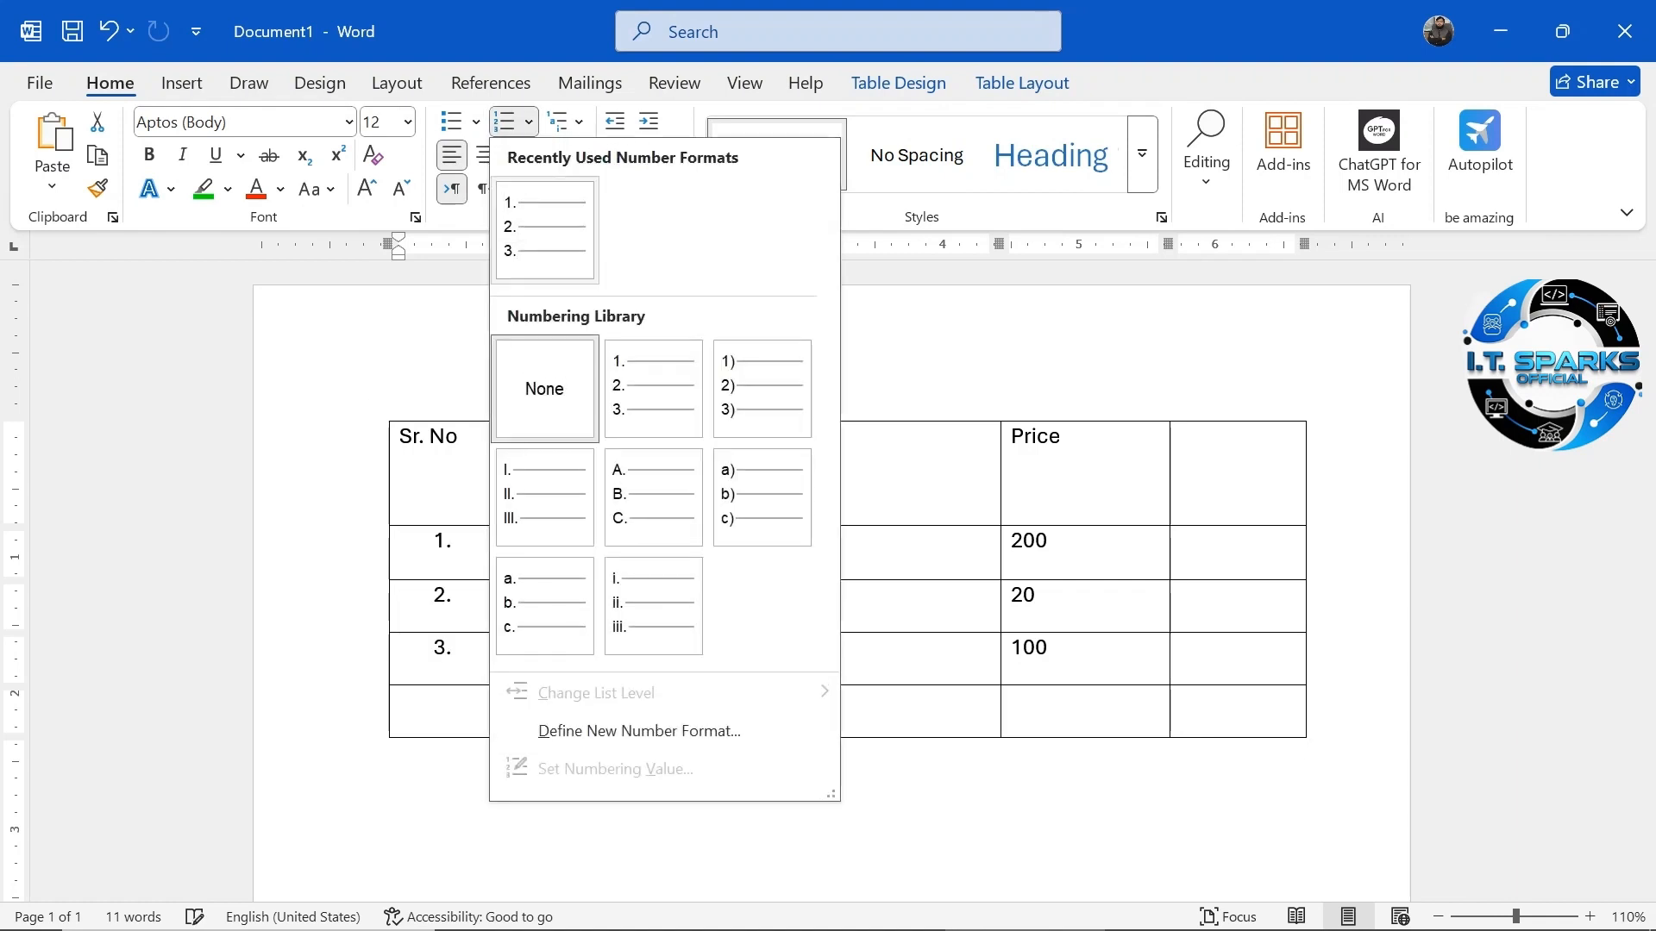
{"action": "left_click", "coordinate": [545, 242]}
Delete the entire empty row below the Lunch Box row
{"action": "left_click", "coordinate": [431, 705]}
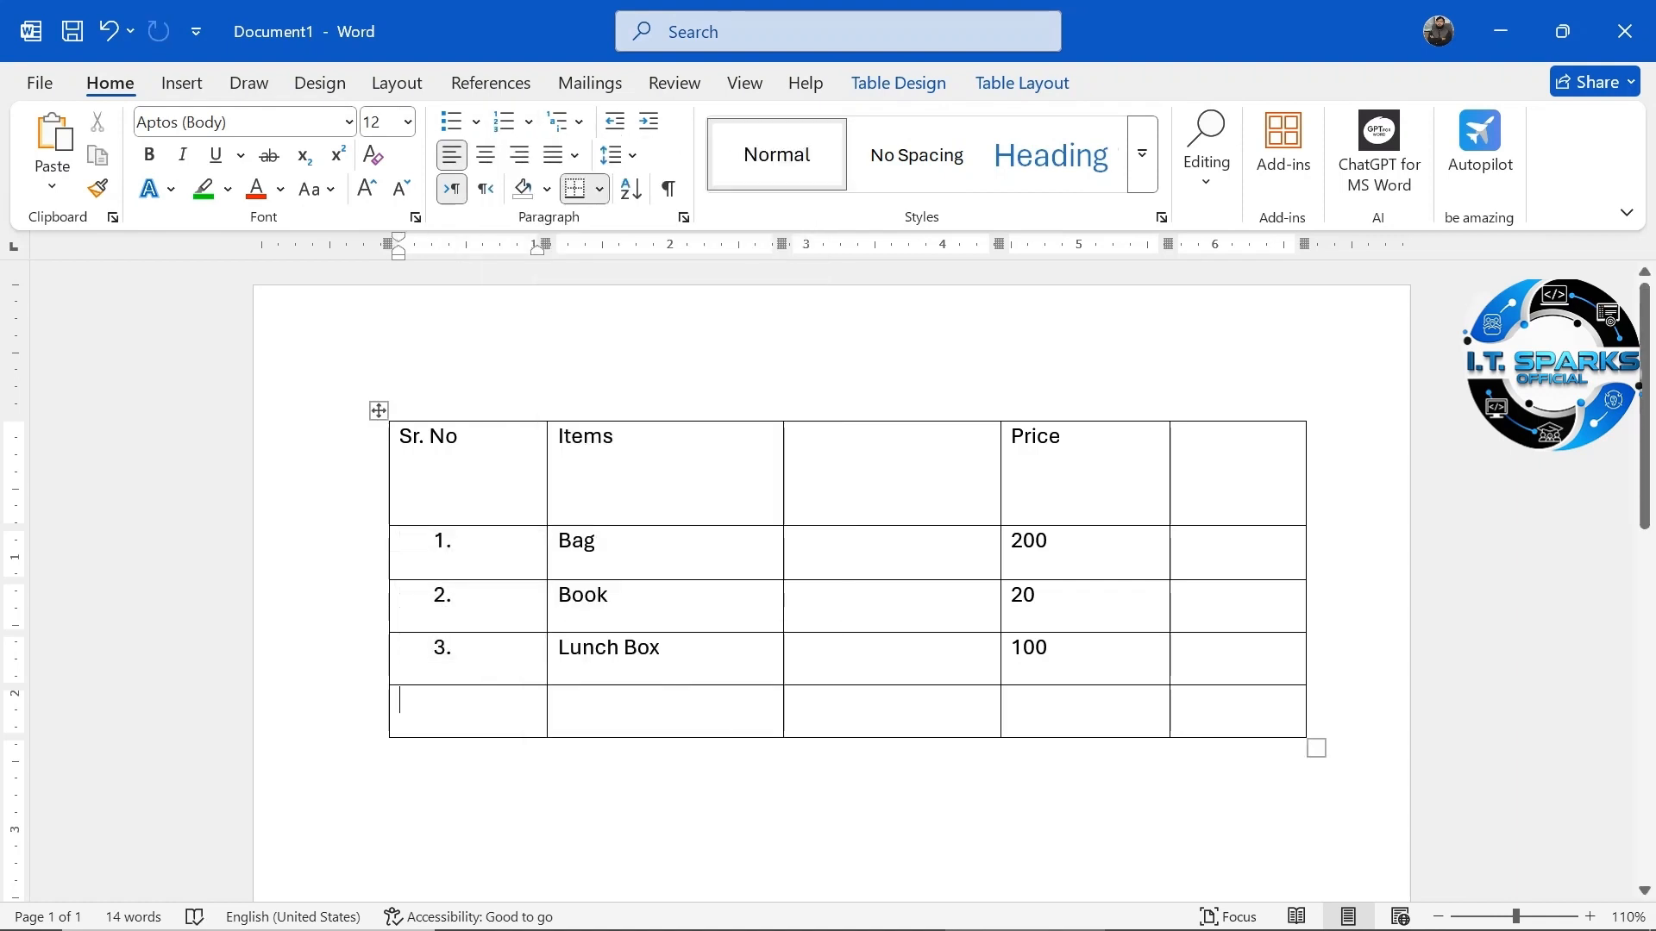
{"action": "left_click_drag", "start_coordinate": [1235, 713], "coordinate": [477, 718]}
{"action": "right_click", "coordinate": [478, 719]}
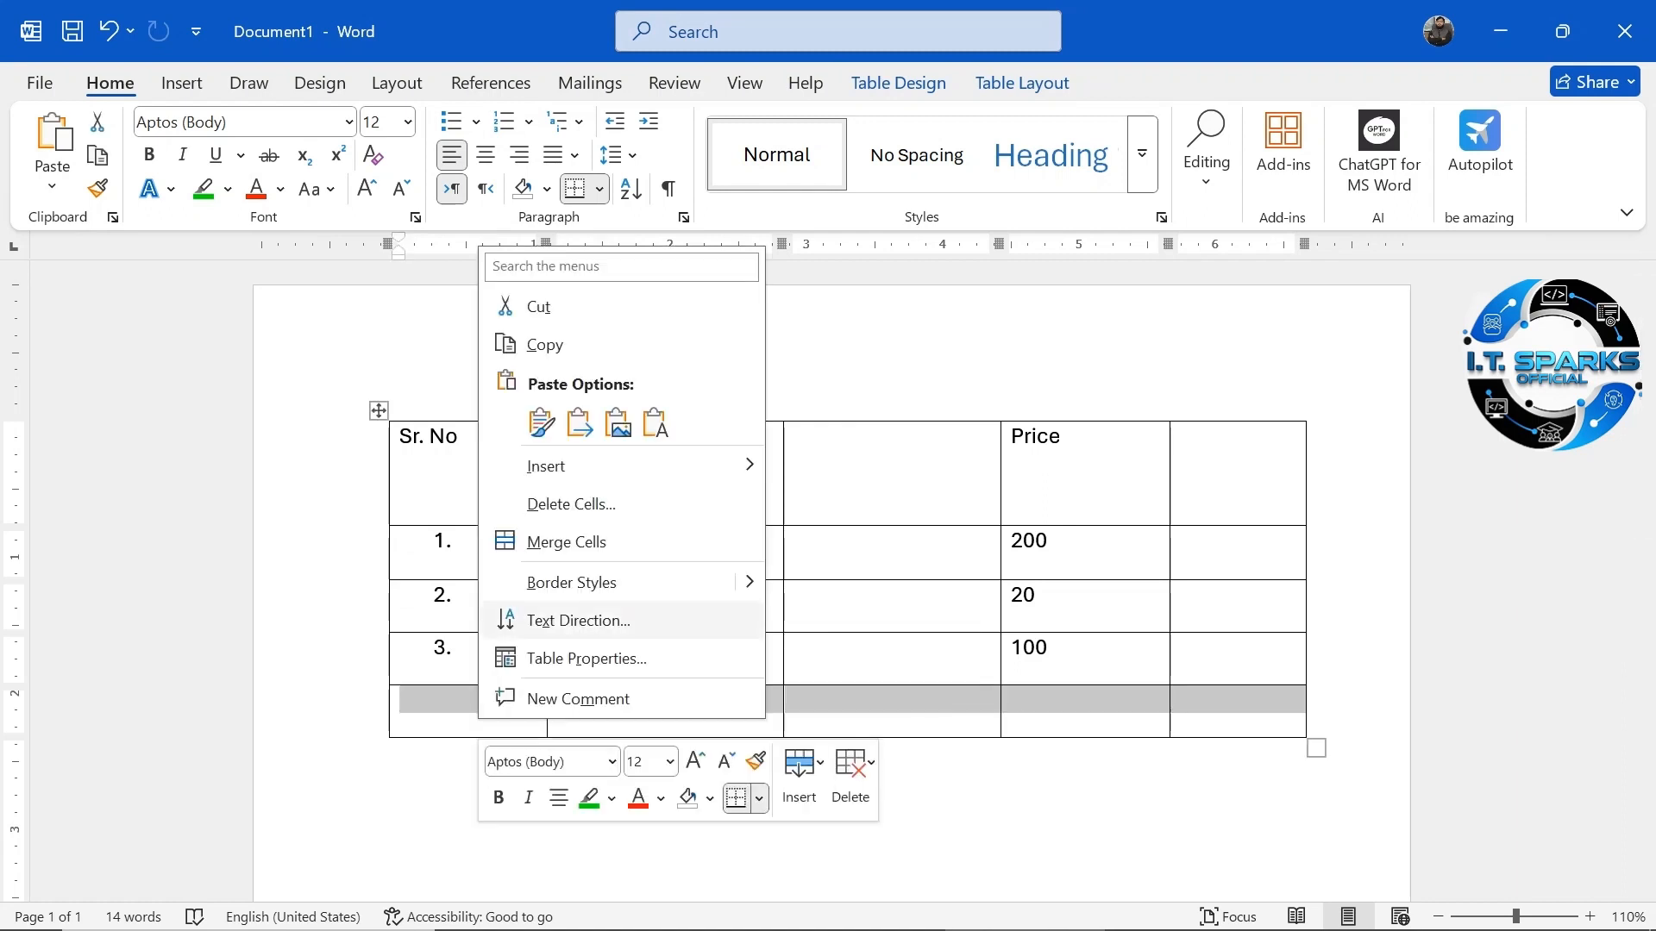
{"action": "left_click", "coordinate": [570, 504]}
{"action": "left_click", "coordinate": [776, 455]}
{"action": "left_click", "coordinate": [767, 524]}
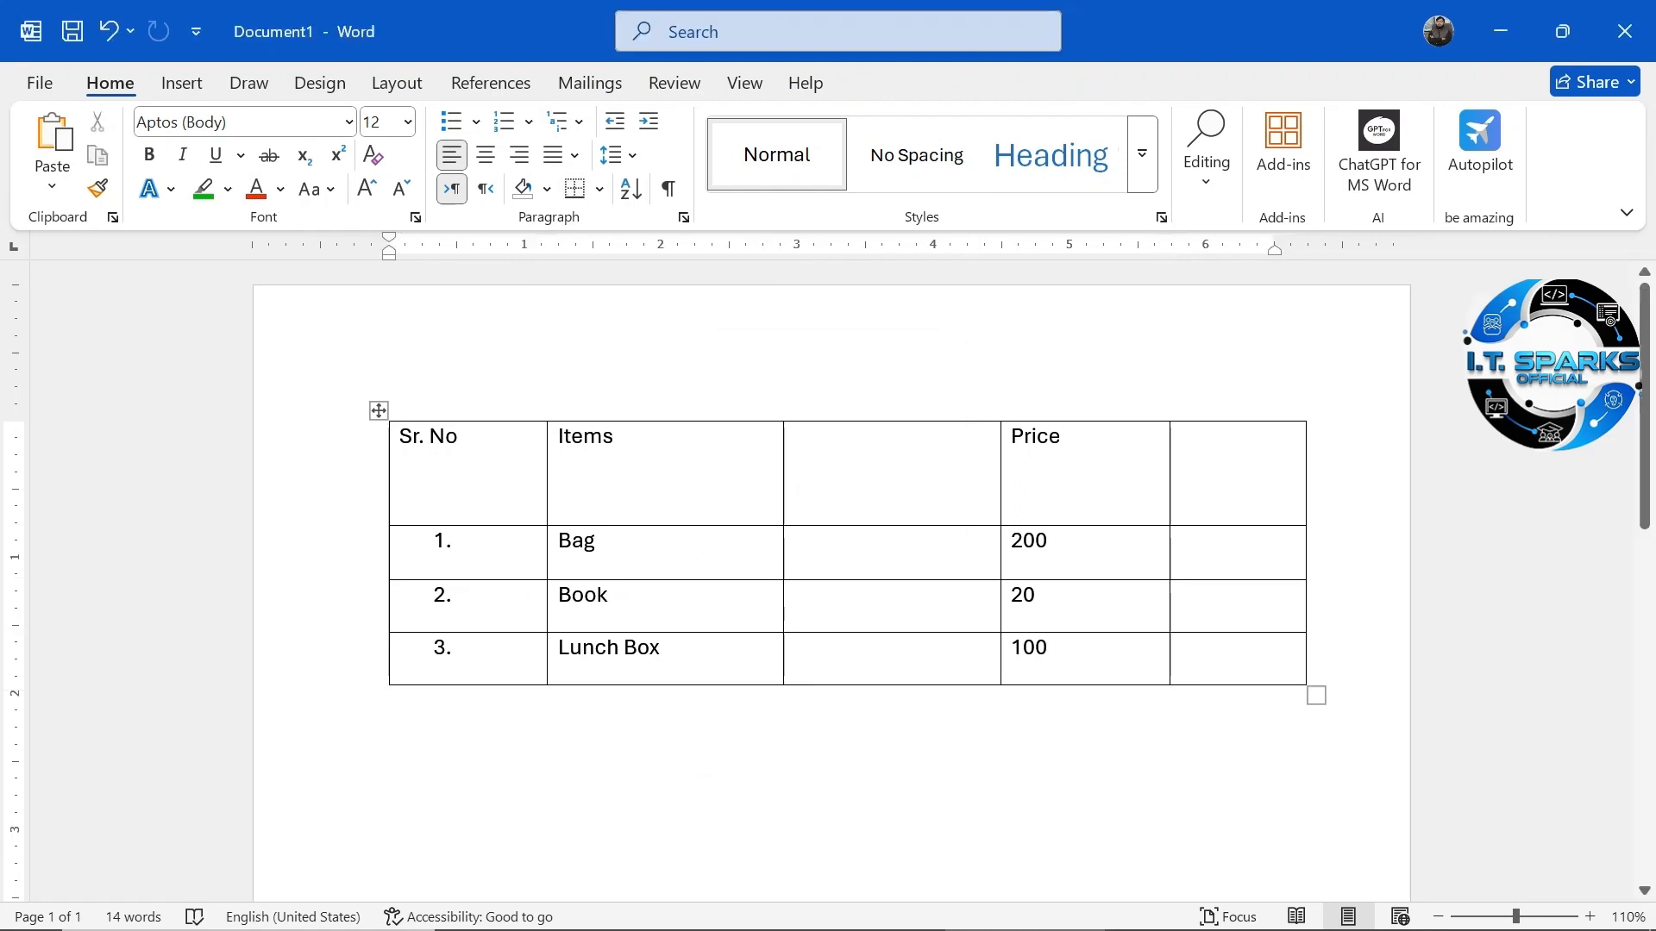
Narrow the Sr. No column to about 0.9 inch by moving its border with the Items column
{"action": "left_click", "coordinate": [1212, 653]}
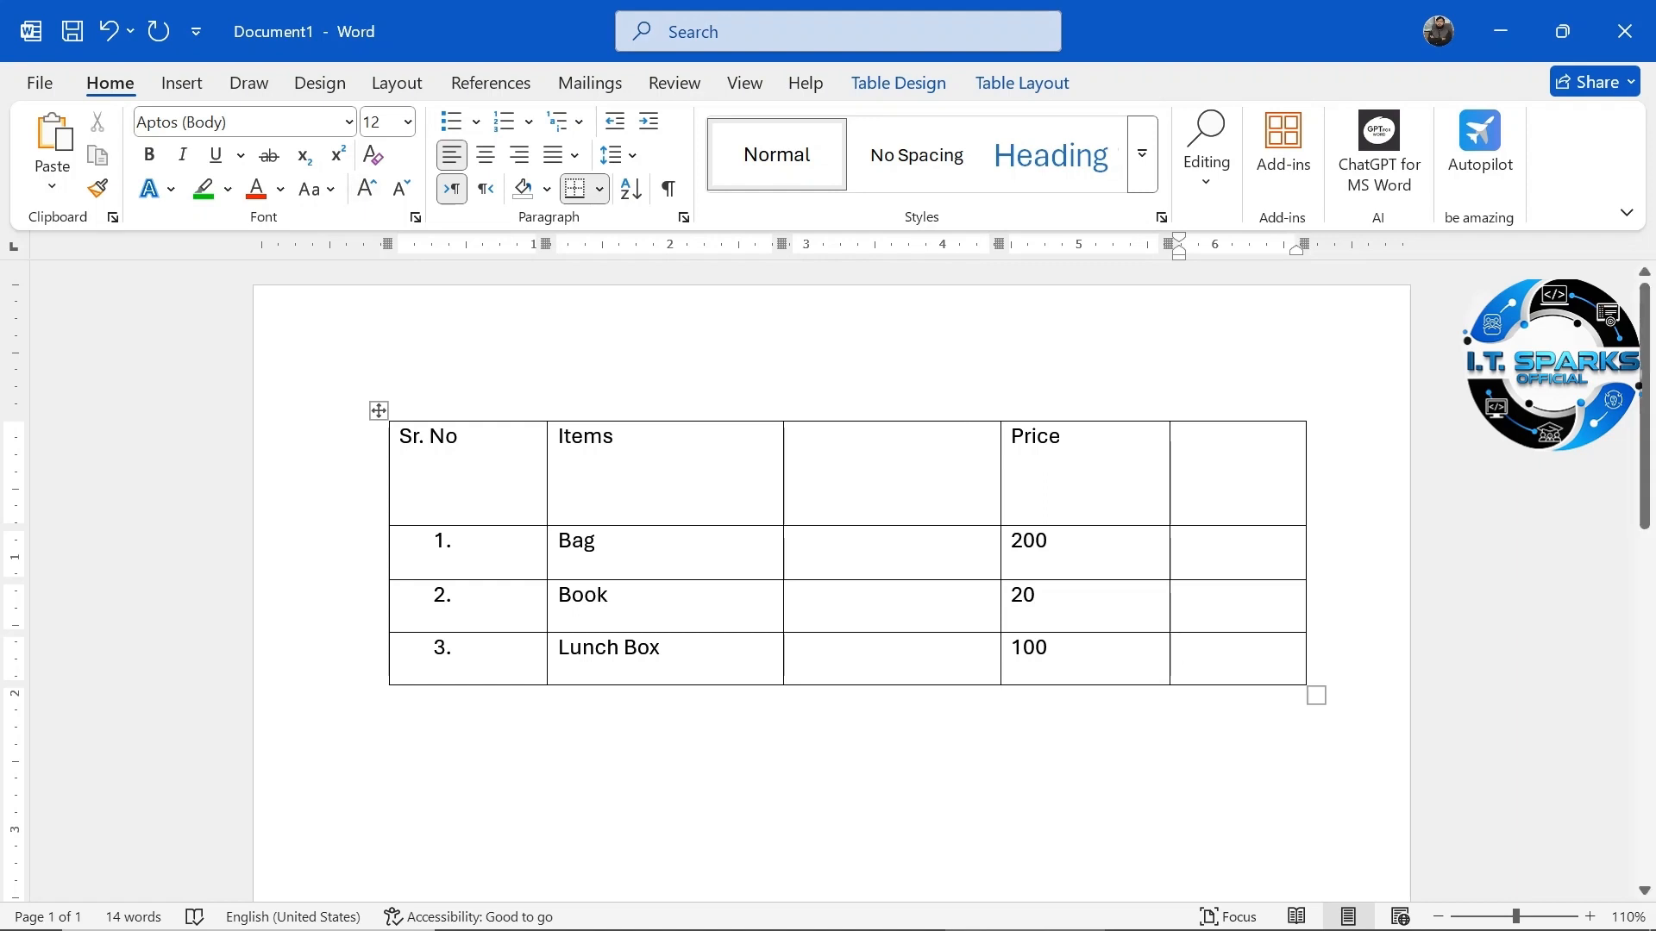
{"action": "left_click", "coordinate": [461, 440]}
{"action": "left_click_drag", "start_coordinate": [547, 474], "coordinate": [506, 474]}
Add four automatically numbered rows, 4 to 7, at the end of the table by advancing past its last cell
{"action": "left_click", "coordinate": [1184, 651]}
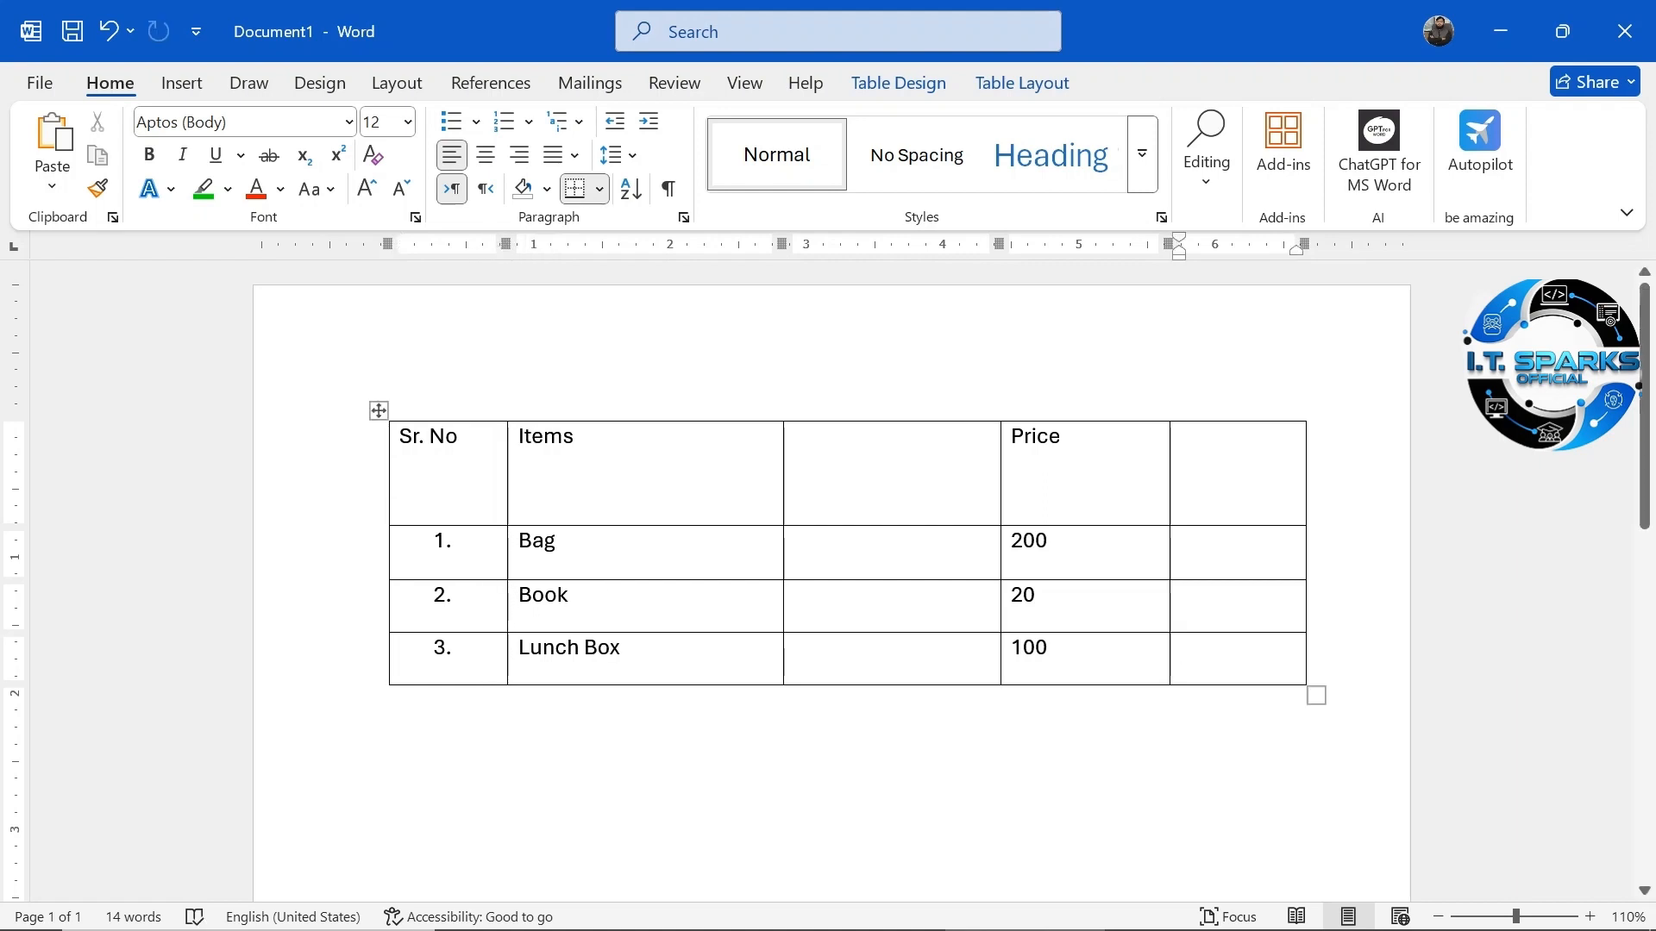
{"action": "key", "text": "Tab"}
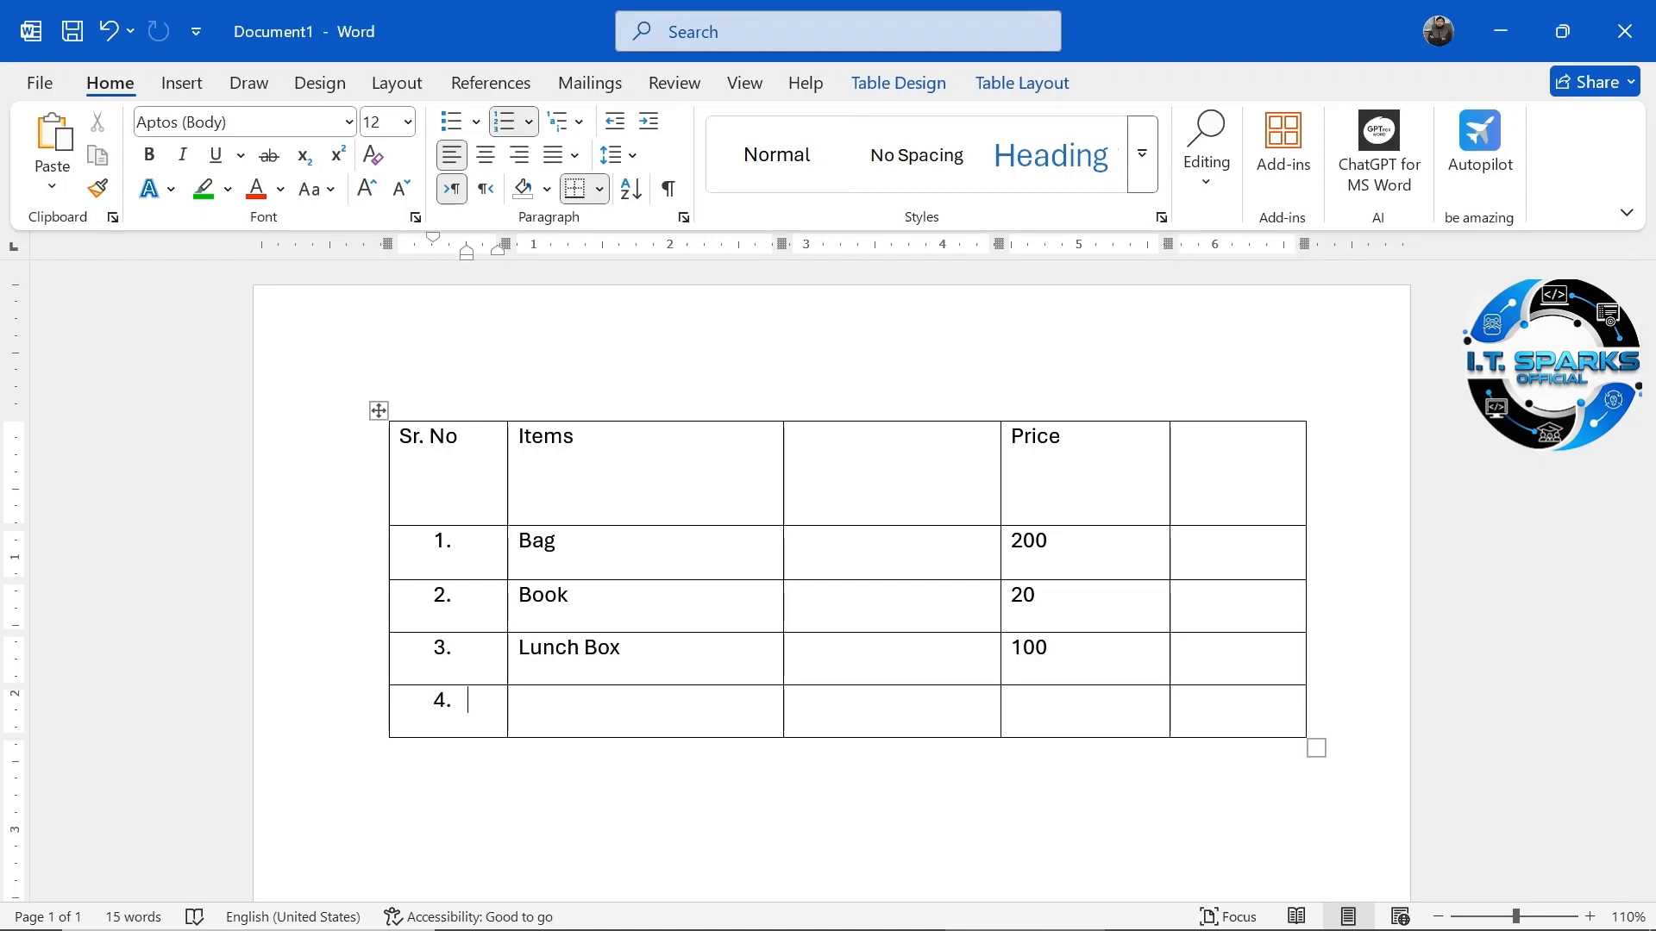
{"action": "key", "text": "Tab"}
{"action": "key", "text": "Tab"}
{"action": "key", "text": "Tab"}
{"action": "key", "text": "Tab"}
{"action": "key", "text": "Tab"}
{"action": "key", "text": "Tab"}
{"action": "key", "text": "Tab"}
{"action": "key", "text": "Tab"}
{"action": "key", "text": "Tab"}
{"action": "key", "text": "Tab"}
{"action": "key", "text": "Tab"}
{"action": "key", "text": "Tab"}
{"action": "key", "text": "Tab"}
{"action": "key", "text": "Tab"}
{"action": "key", "text": "Tab"}
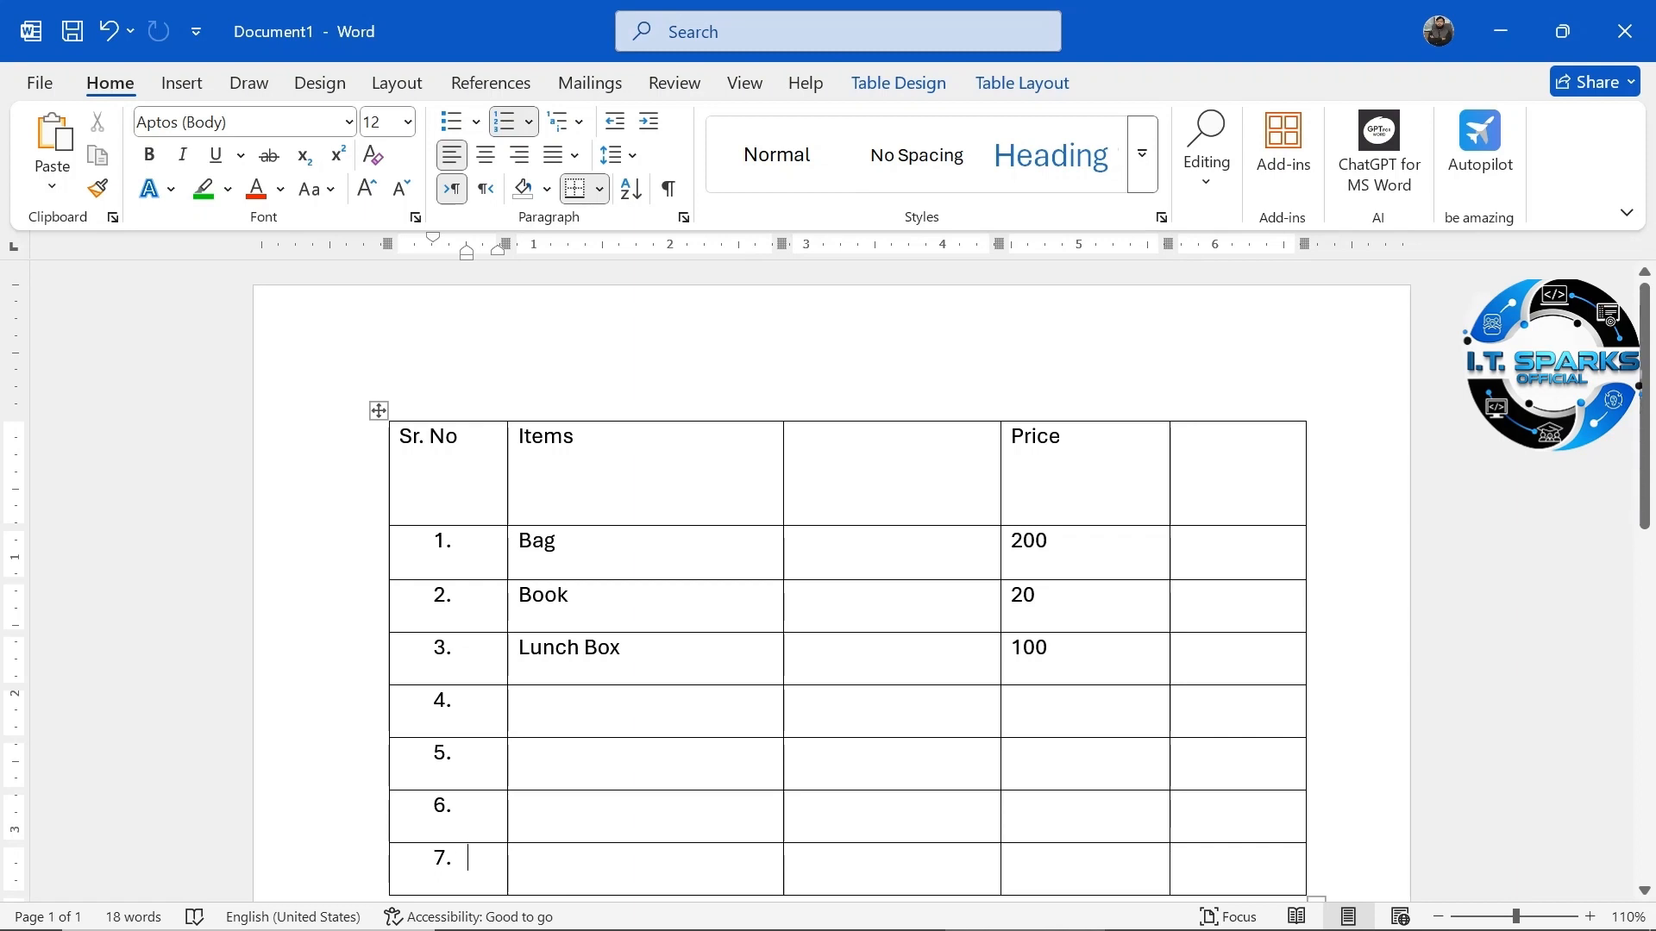
Set the numbering value of the Sr. No list to start a new list at 100
{"action": "scroll", "coordinate": [828, 578], "scroll_direction": "down", "scroll_amount": 1}
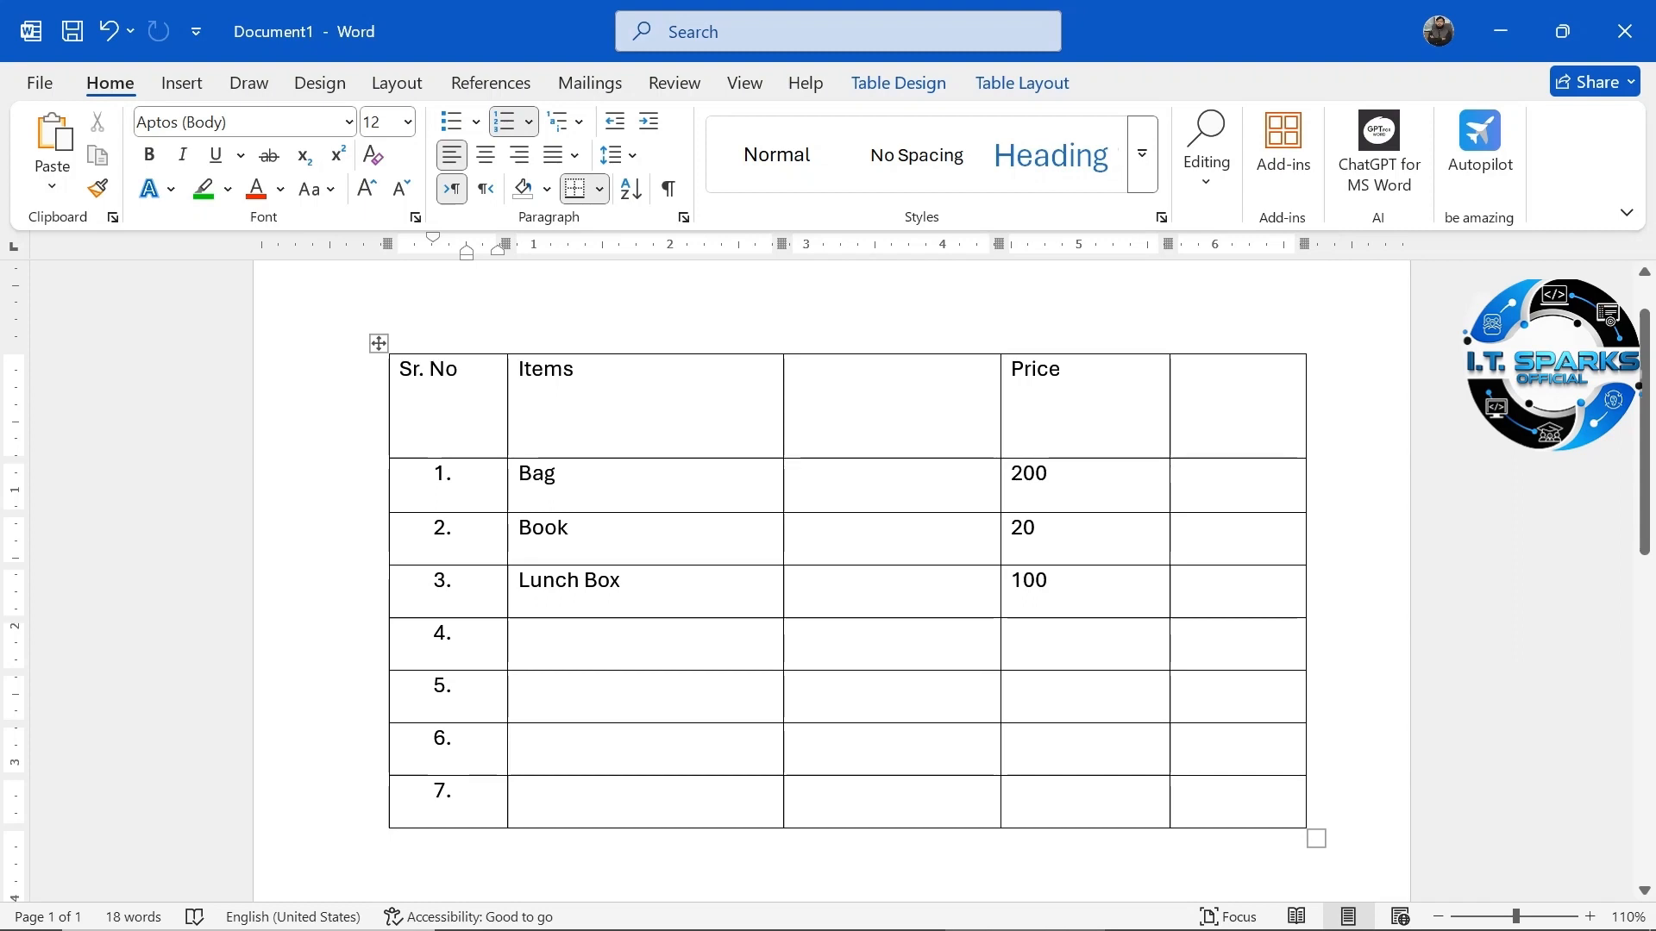
{"action": "left_click", "coordinate": [443, 473]}
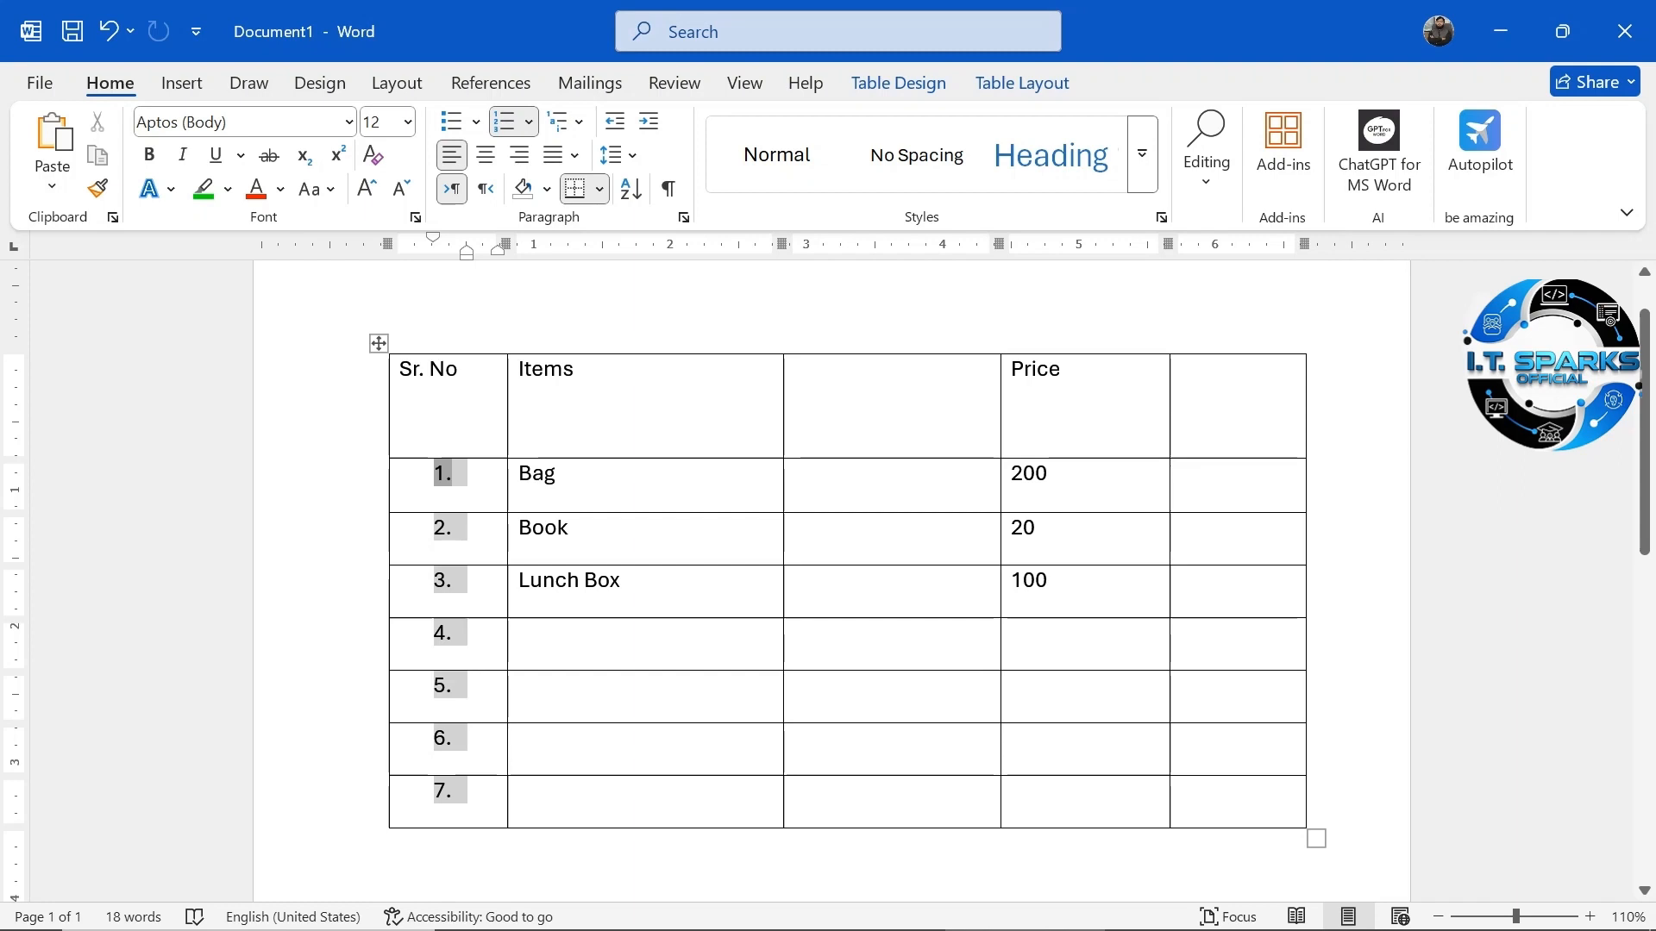
{"action": "right_click", "coordinate": [443, 474]}
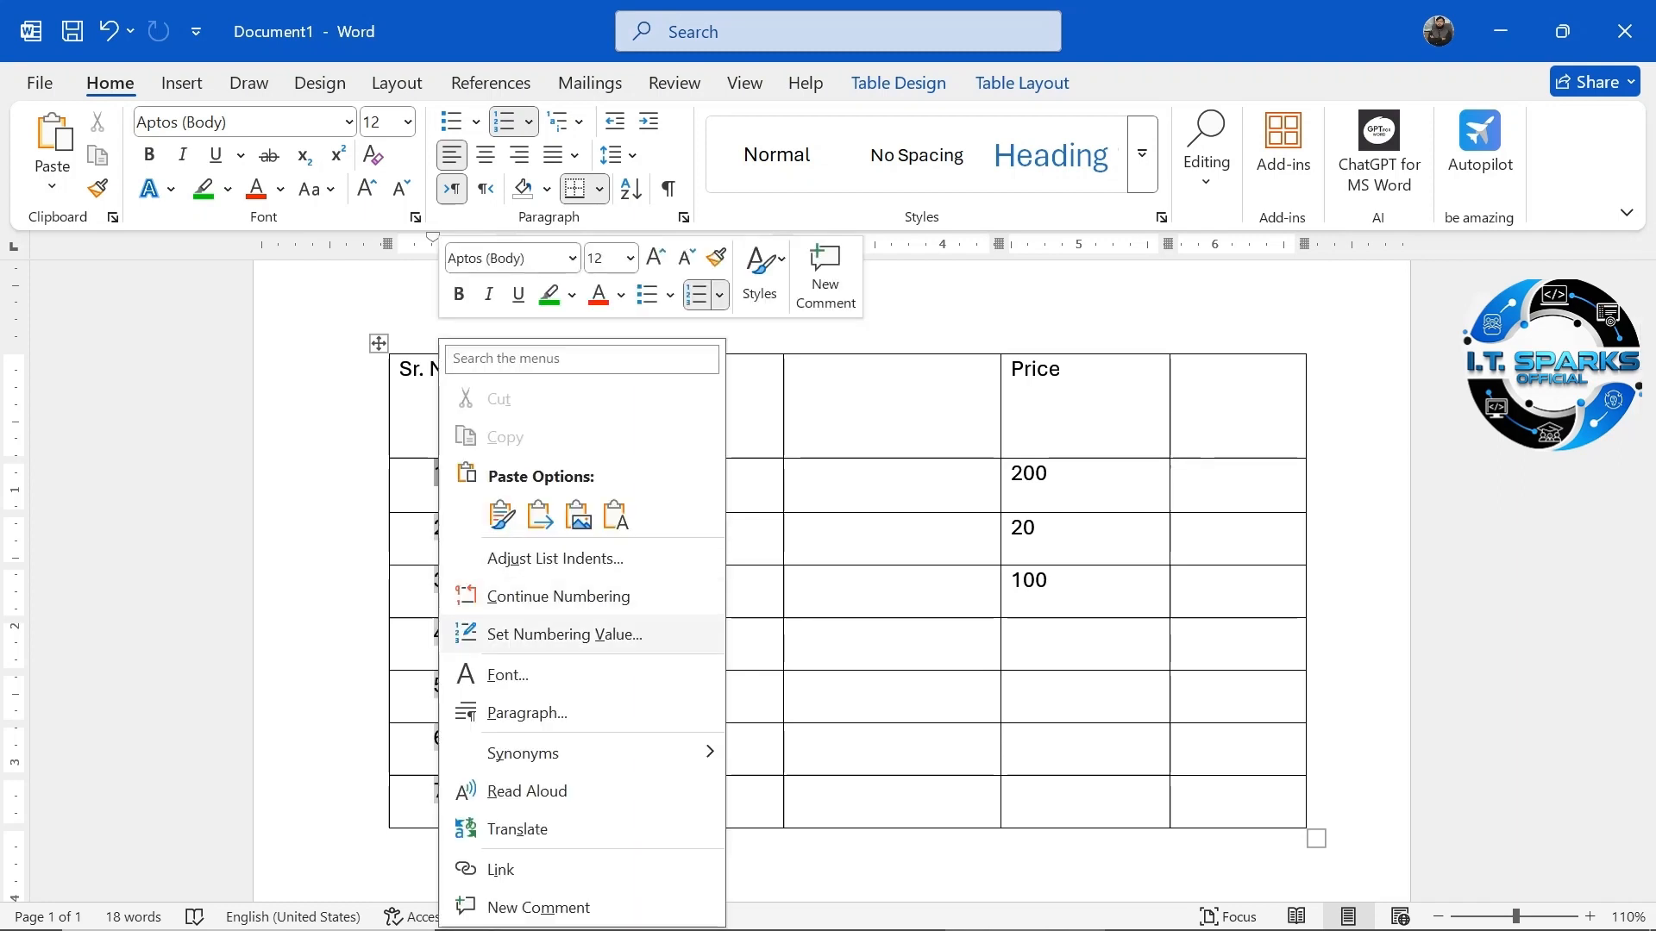
{"action": "left_click", "coordinate": [565, 634]}
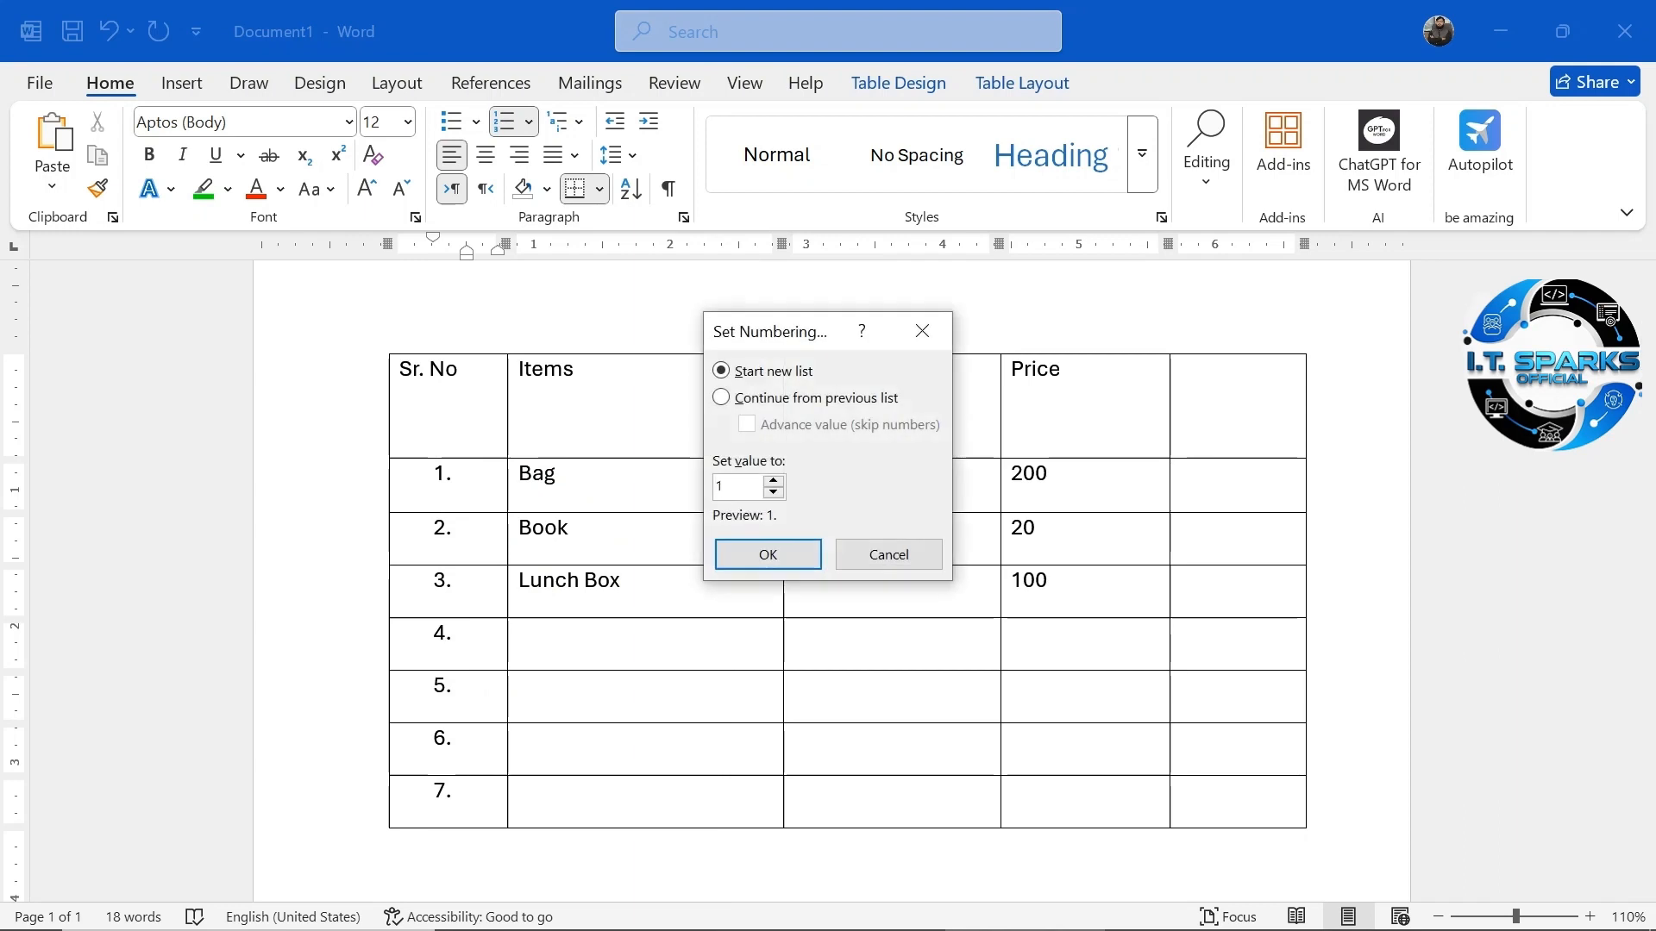
{"action": "type", "text": "00"}
{"action": "left_click", "coordinate": [768, 553]}
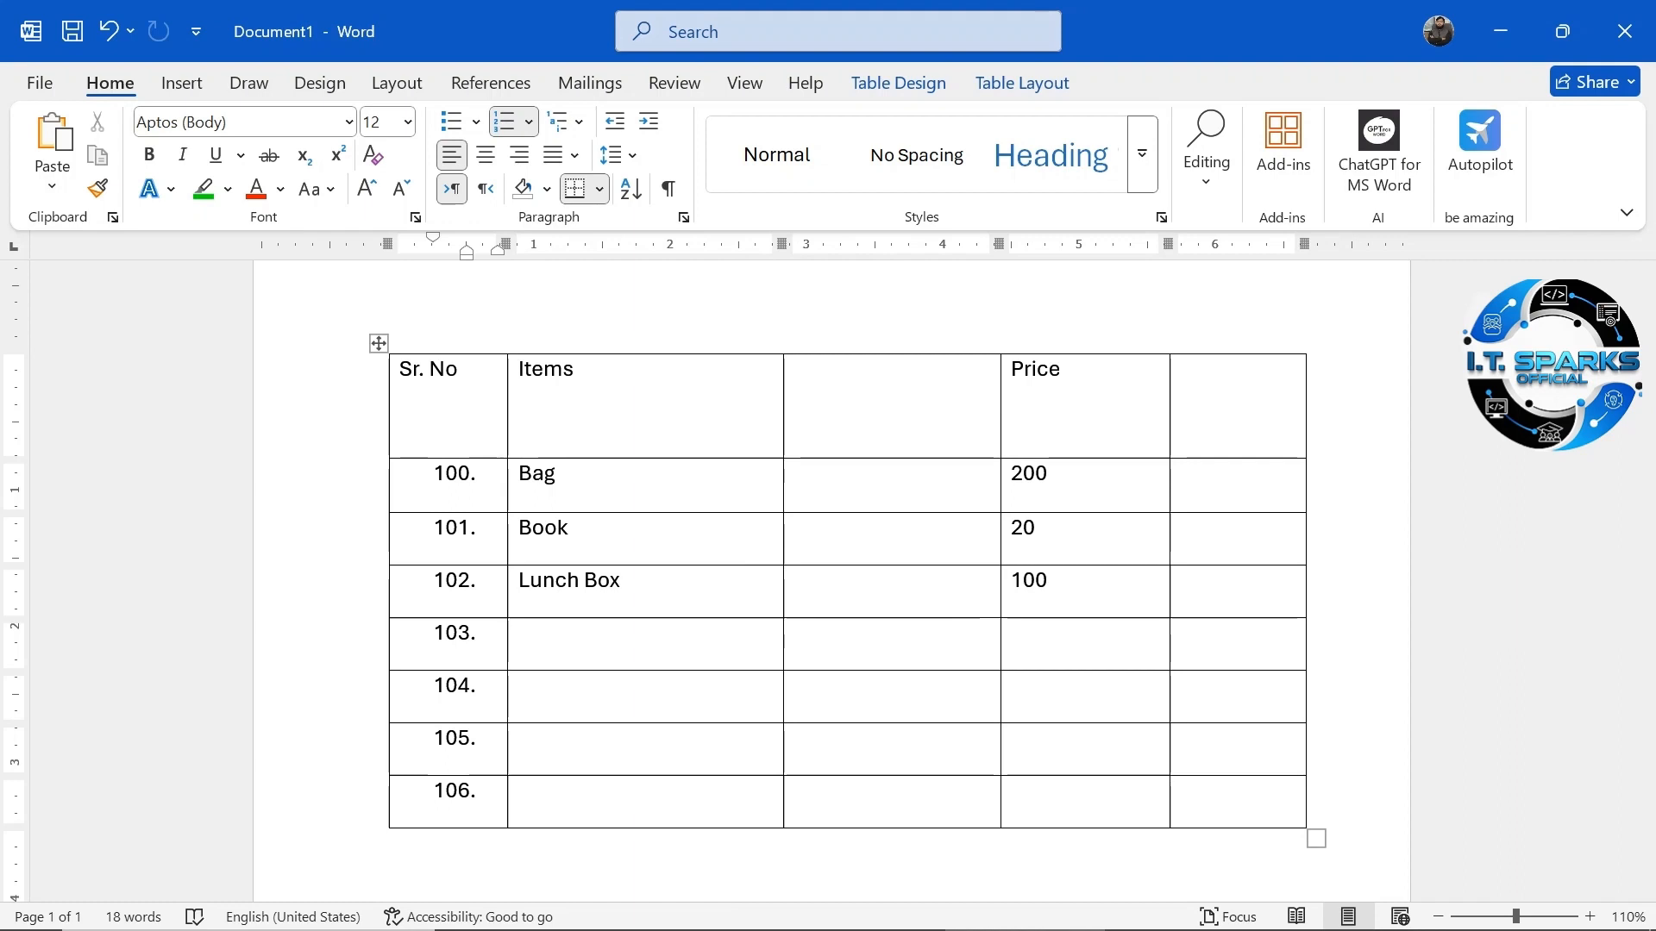
Delete the empty column between Items and Price and the empty column after Price
{"action": "left_click", "coordinate": [526, 634]}
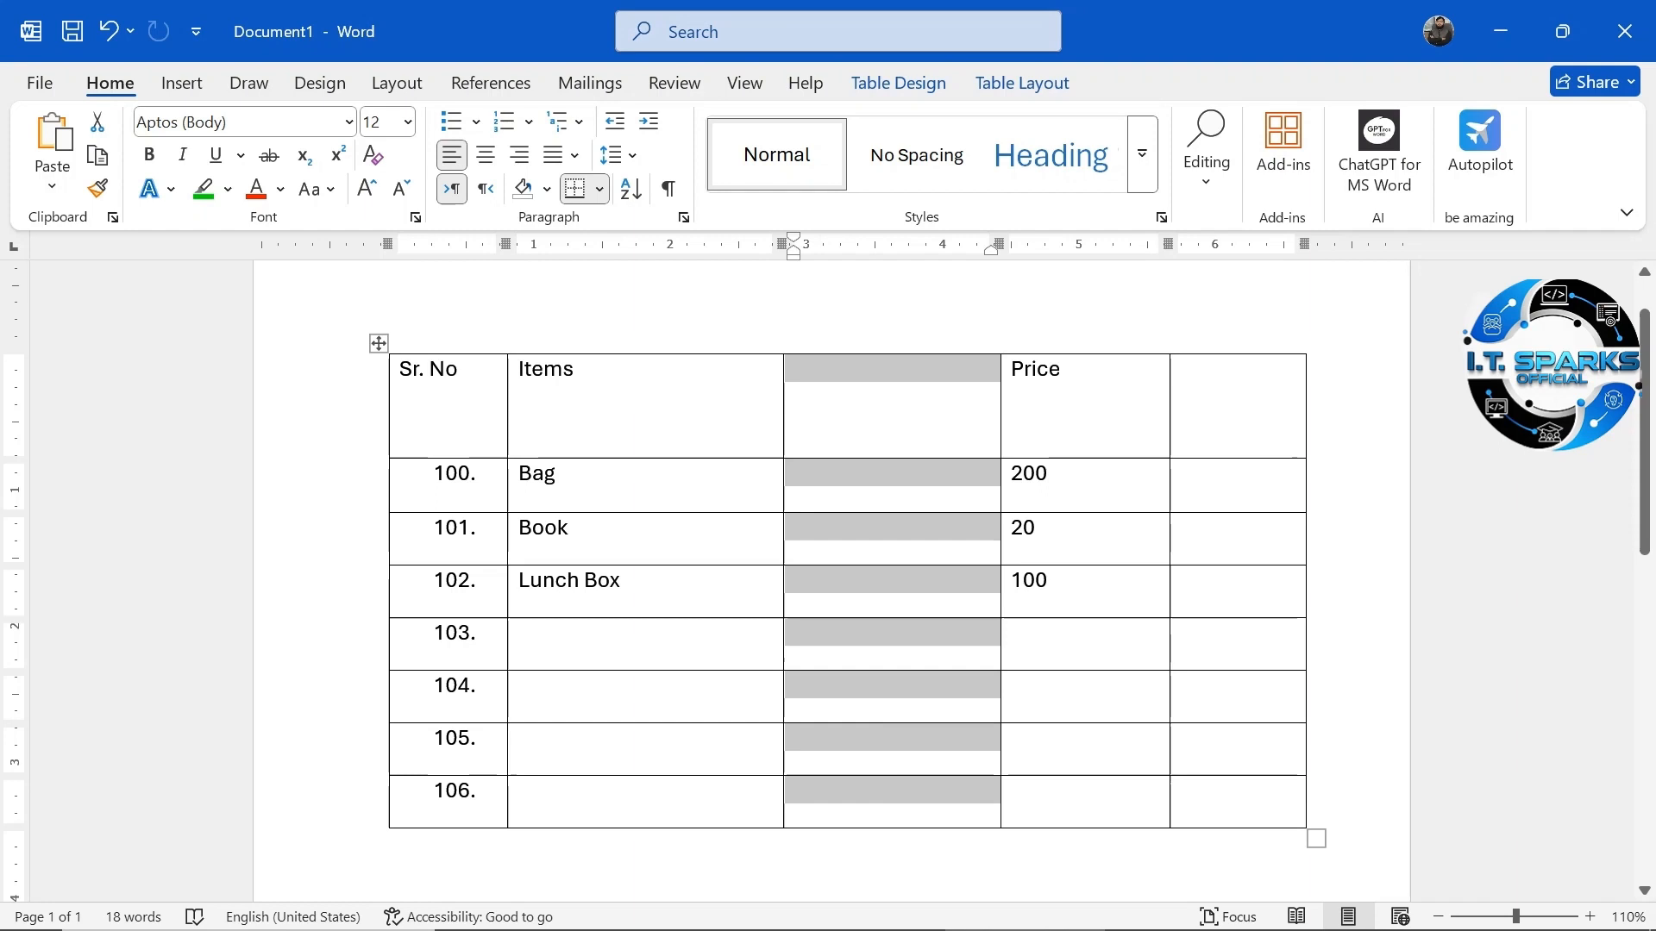
{"action": "right_click", "coordinate": [858, 380]}
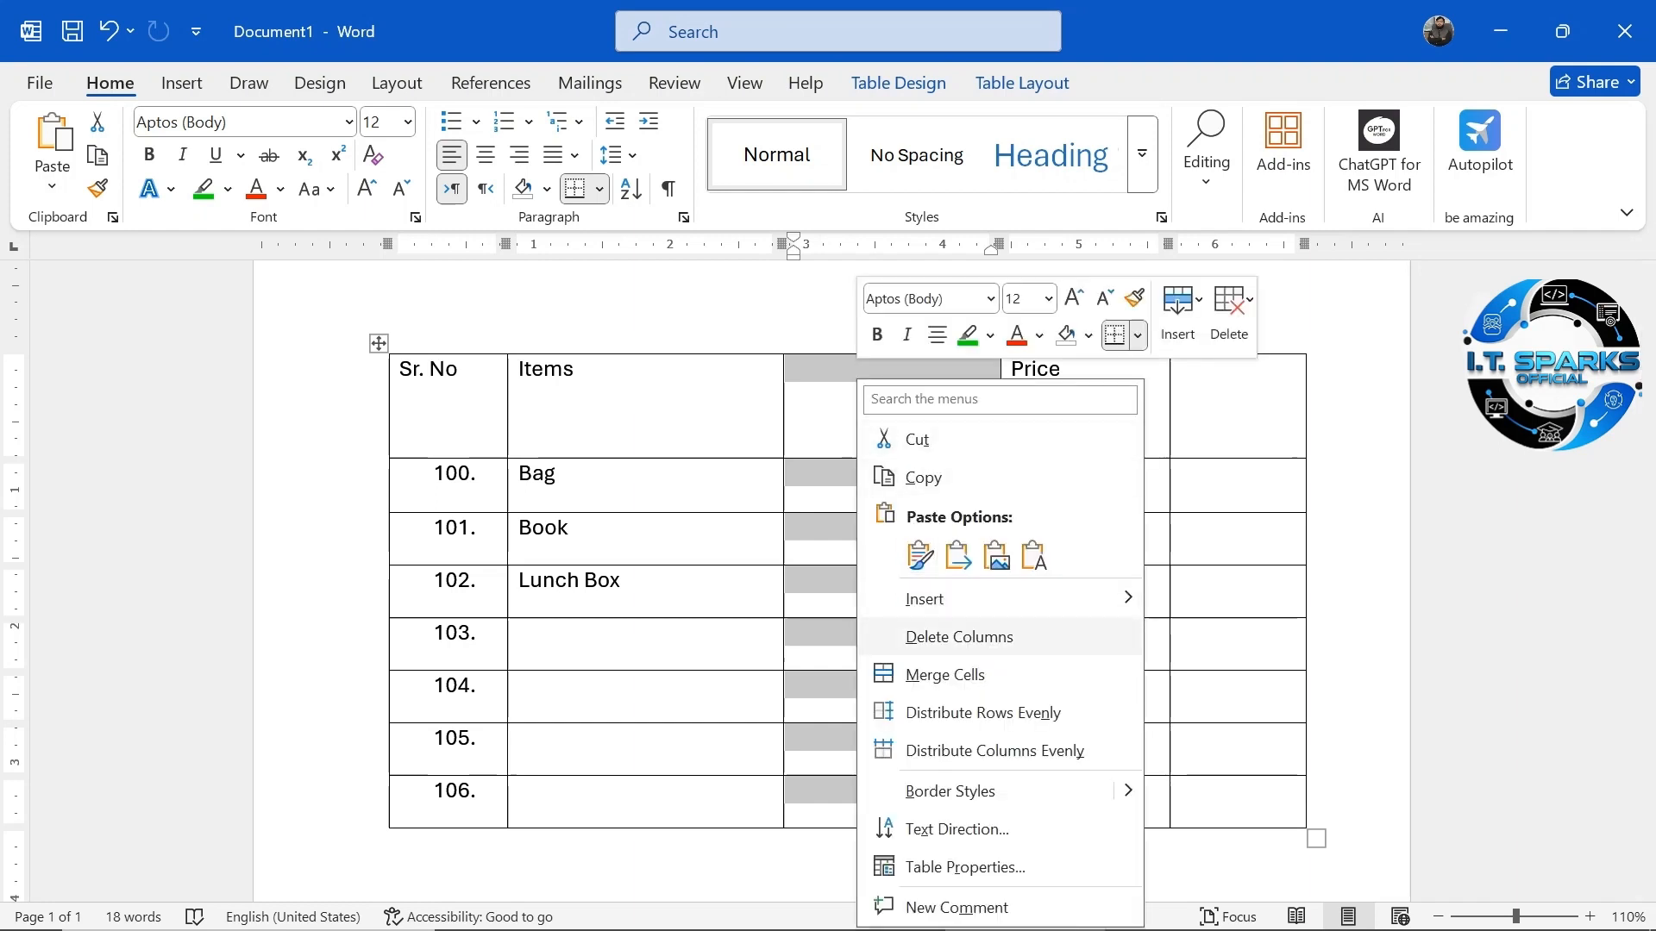
{"action": "left_click", "coordinate": [959, 636]}
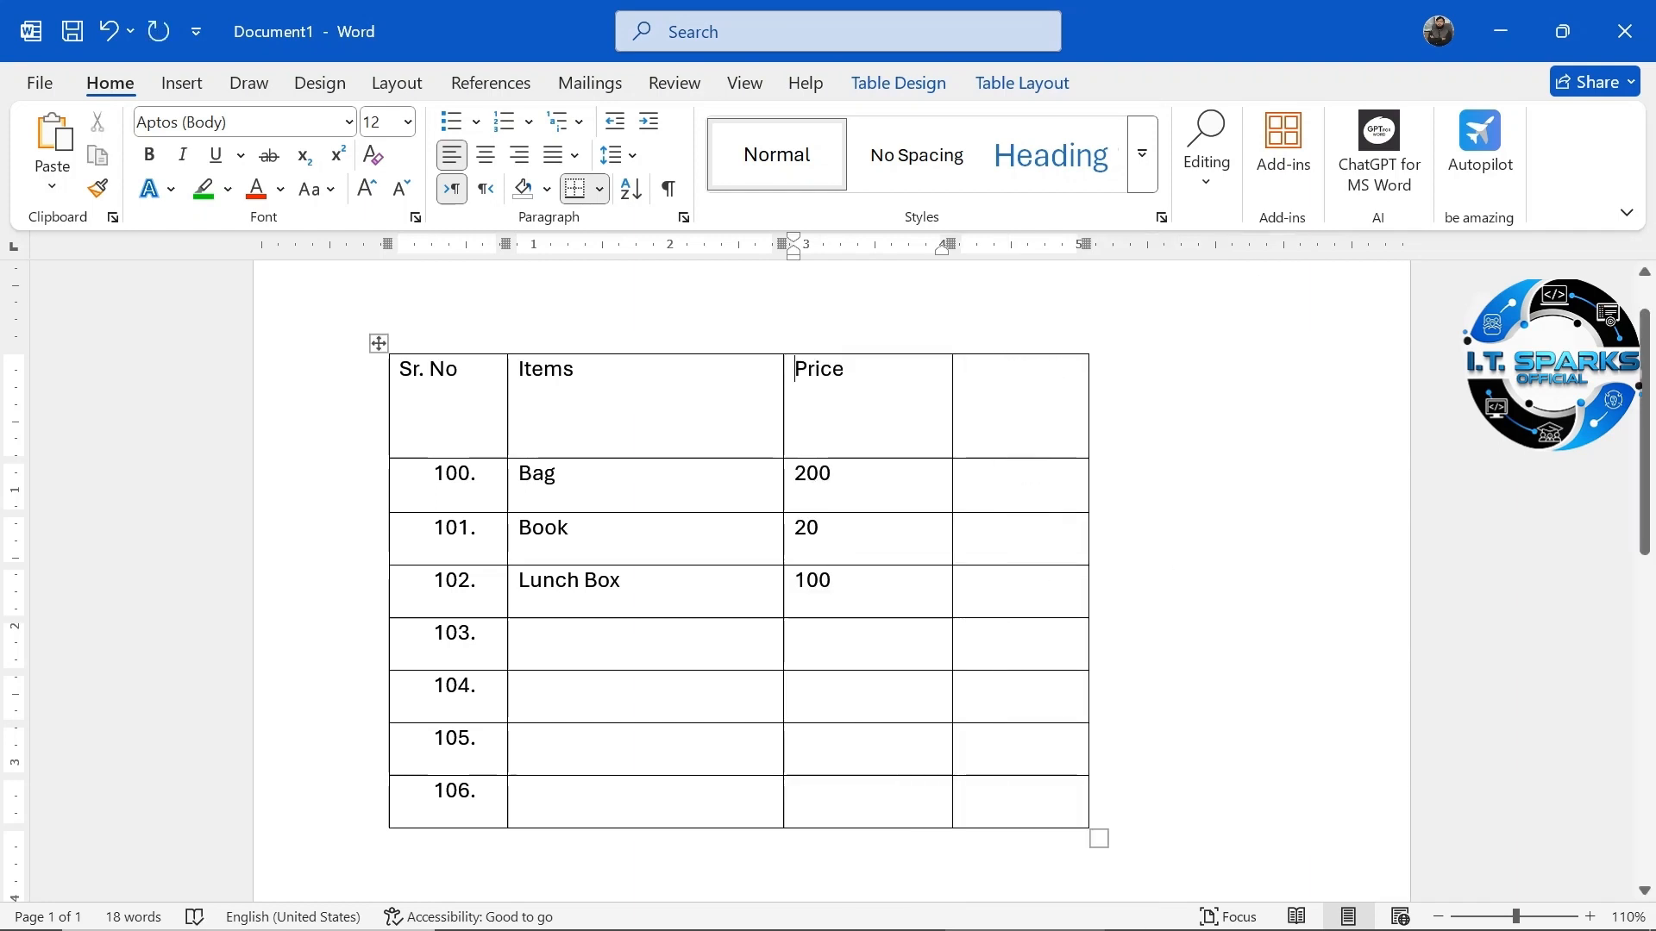
{"action": "left_click_drag", "start_coordinate": [1019, 397], "coordinate": [1019, 795]}
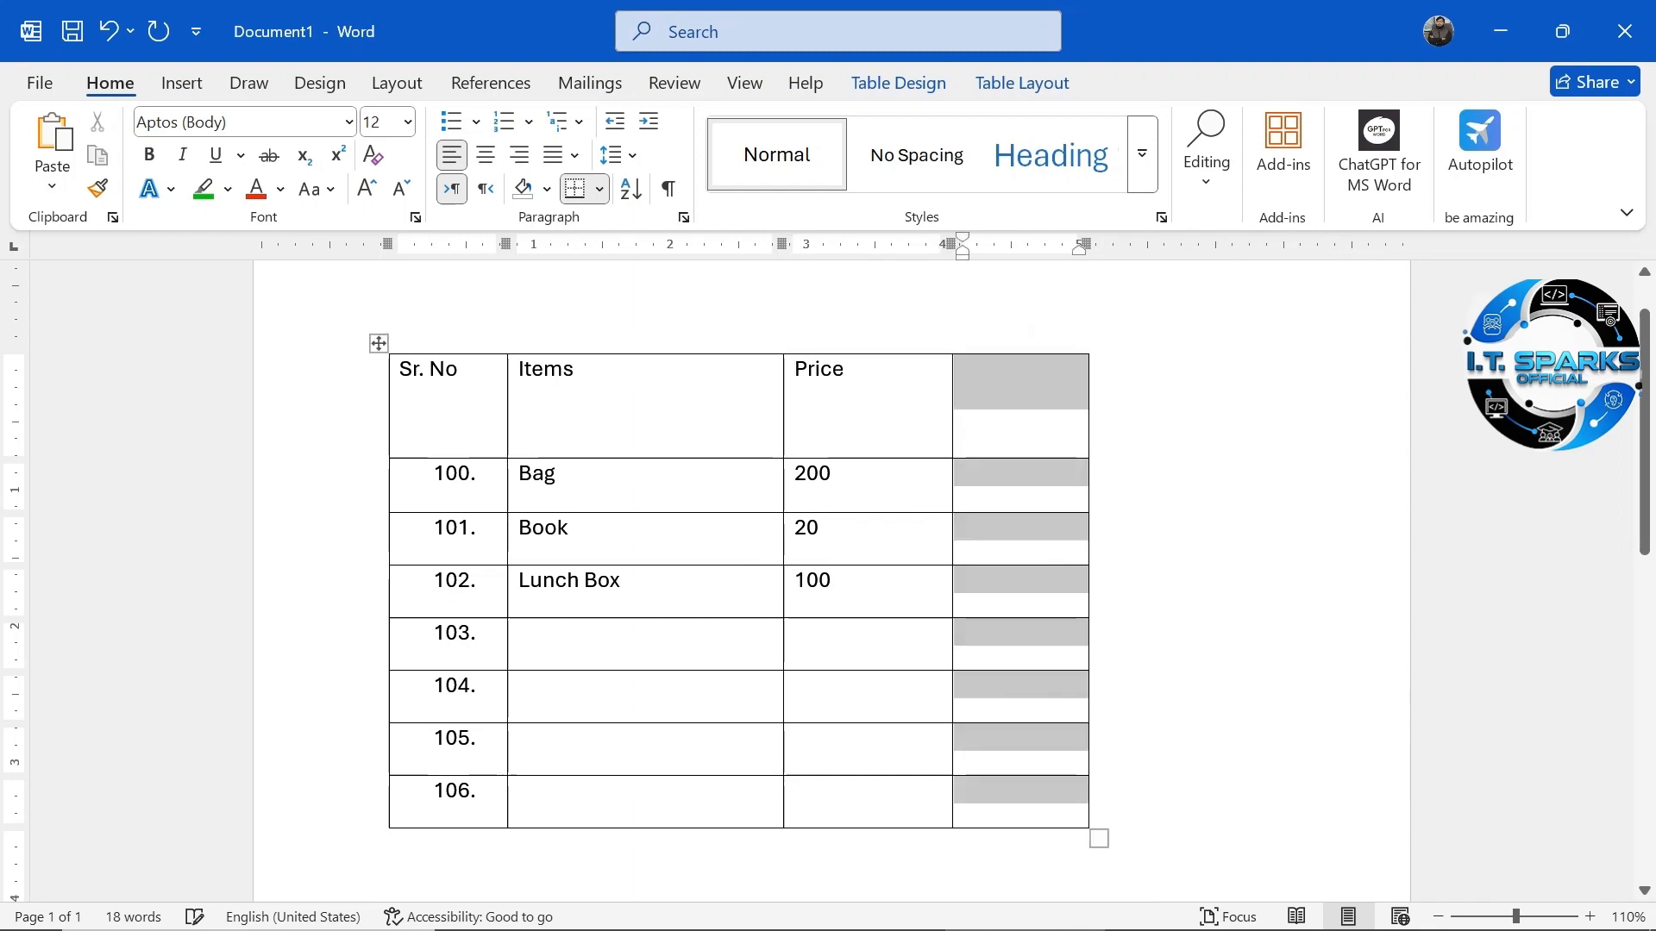
{"action": "right_click", "coordinate": [993, 377]}
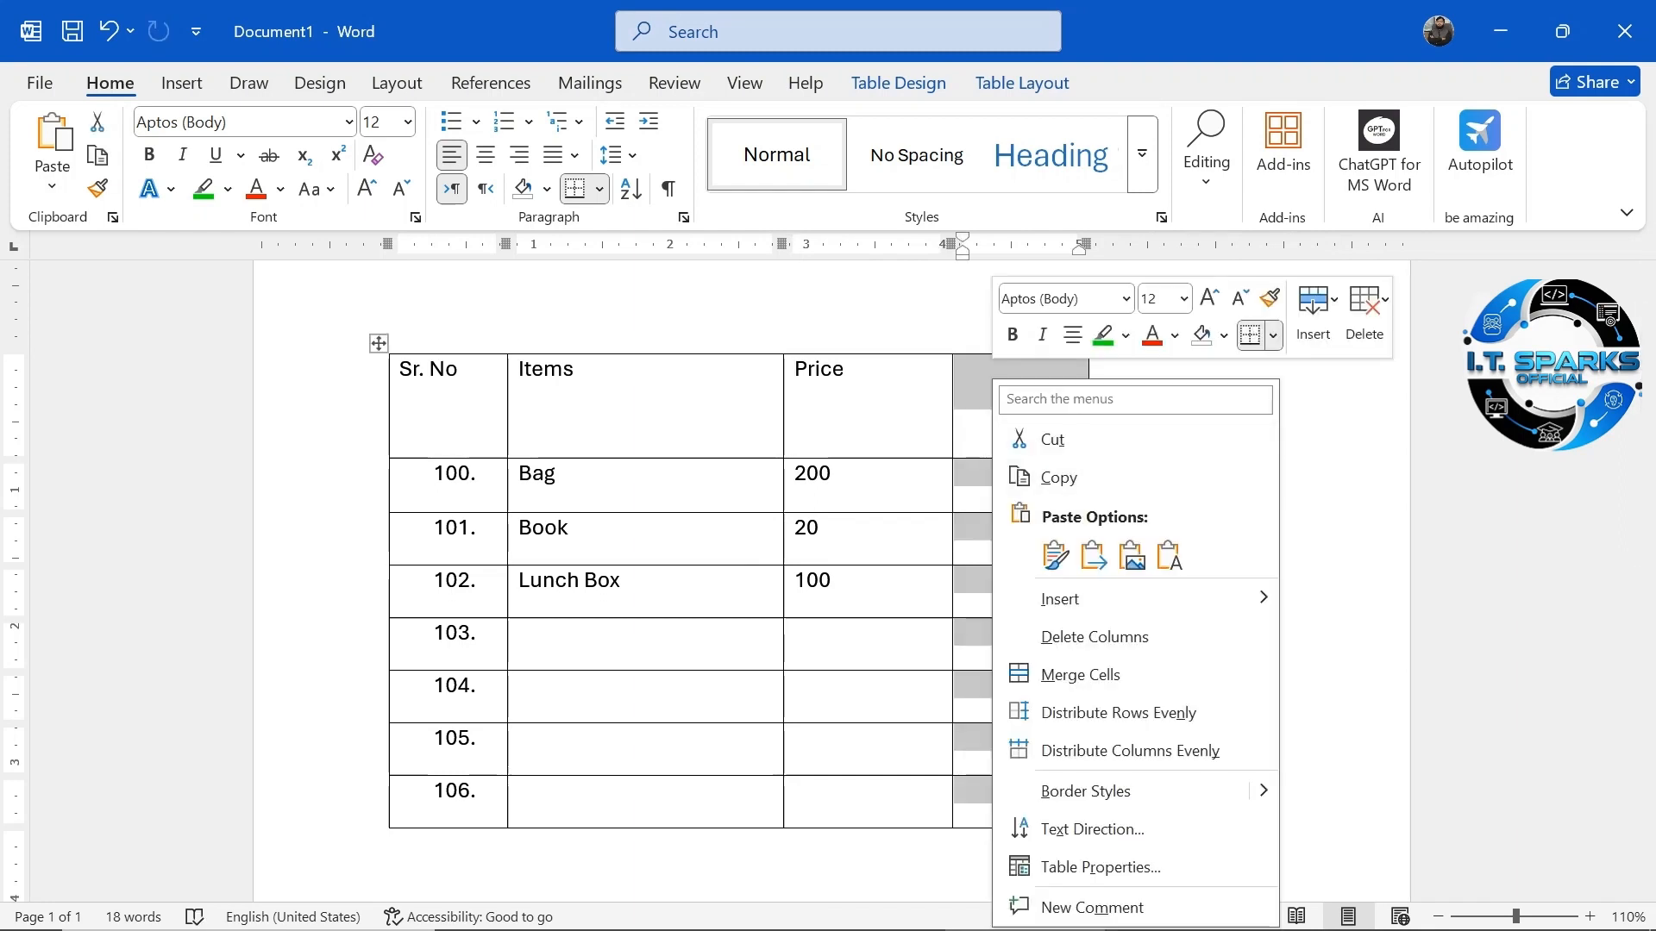
{"action": "left_click", "coordinate": [1094, 637]}
{"action": "scroll", "coordinate": [828, 561], "scroll_direction": "down", "scroll_amount": 2}
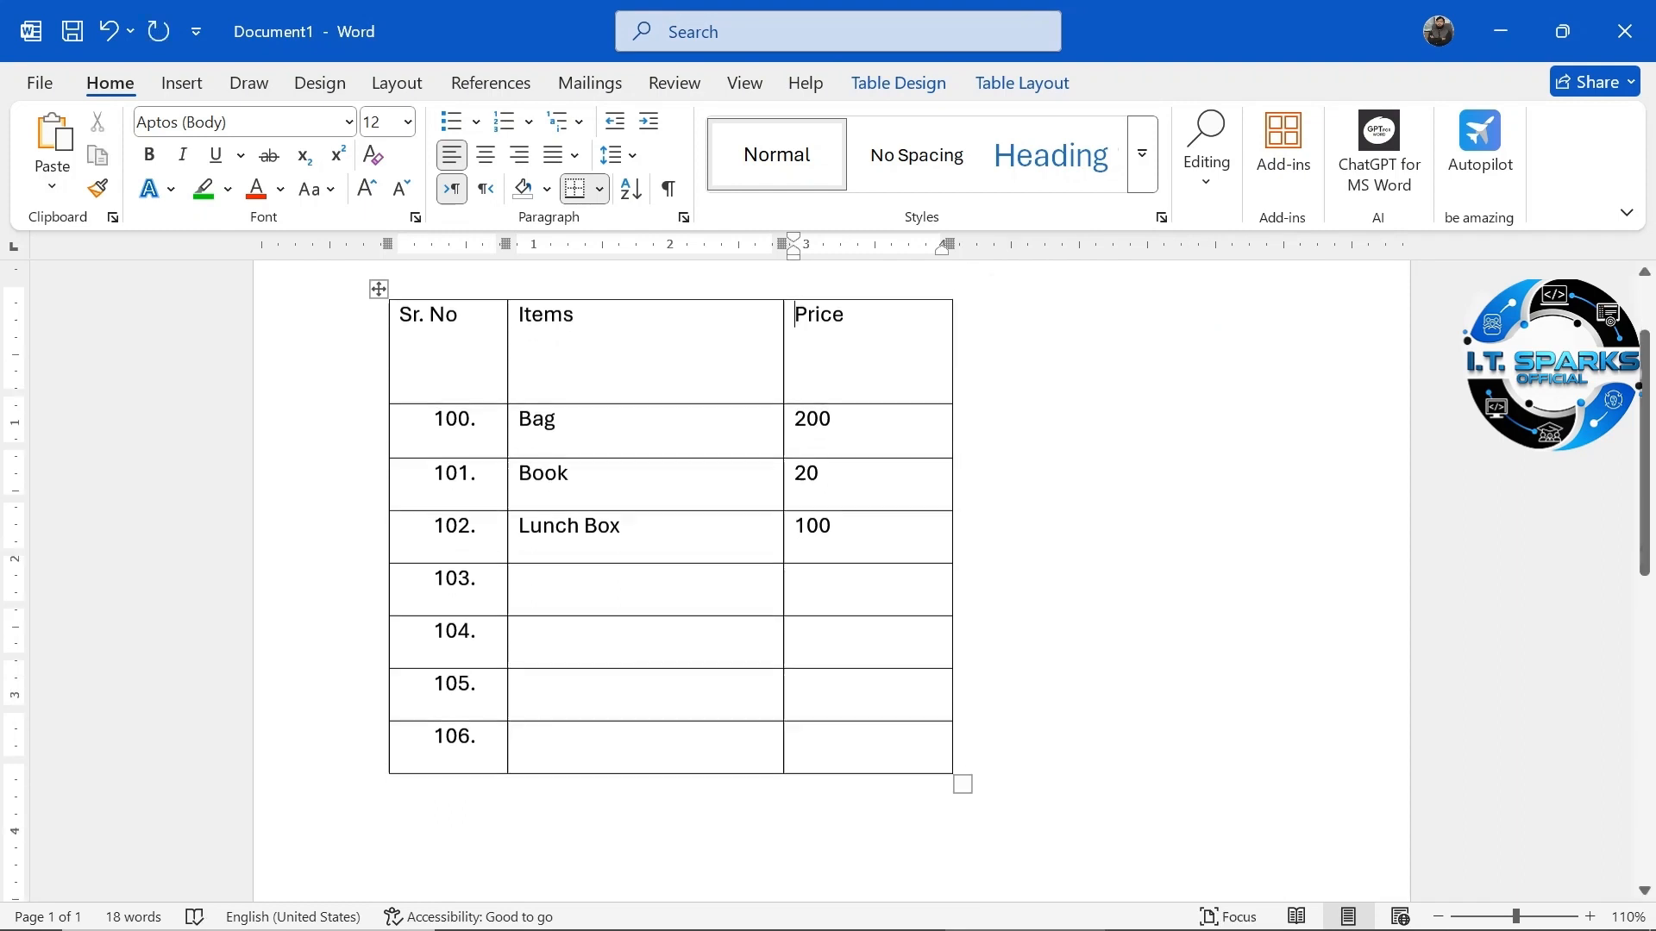
Delete the entire last three rows, numbered 104 to 106
{"action": "left_click", "coordinate": [520, 566]}
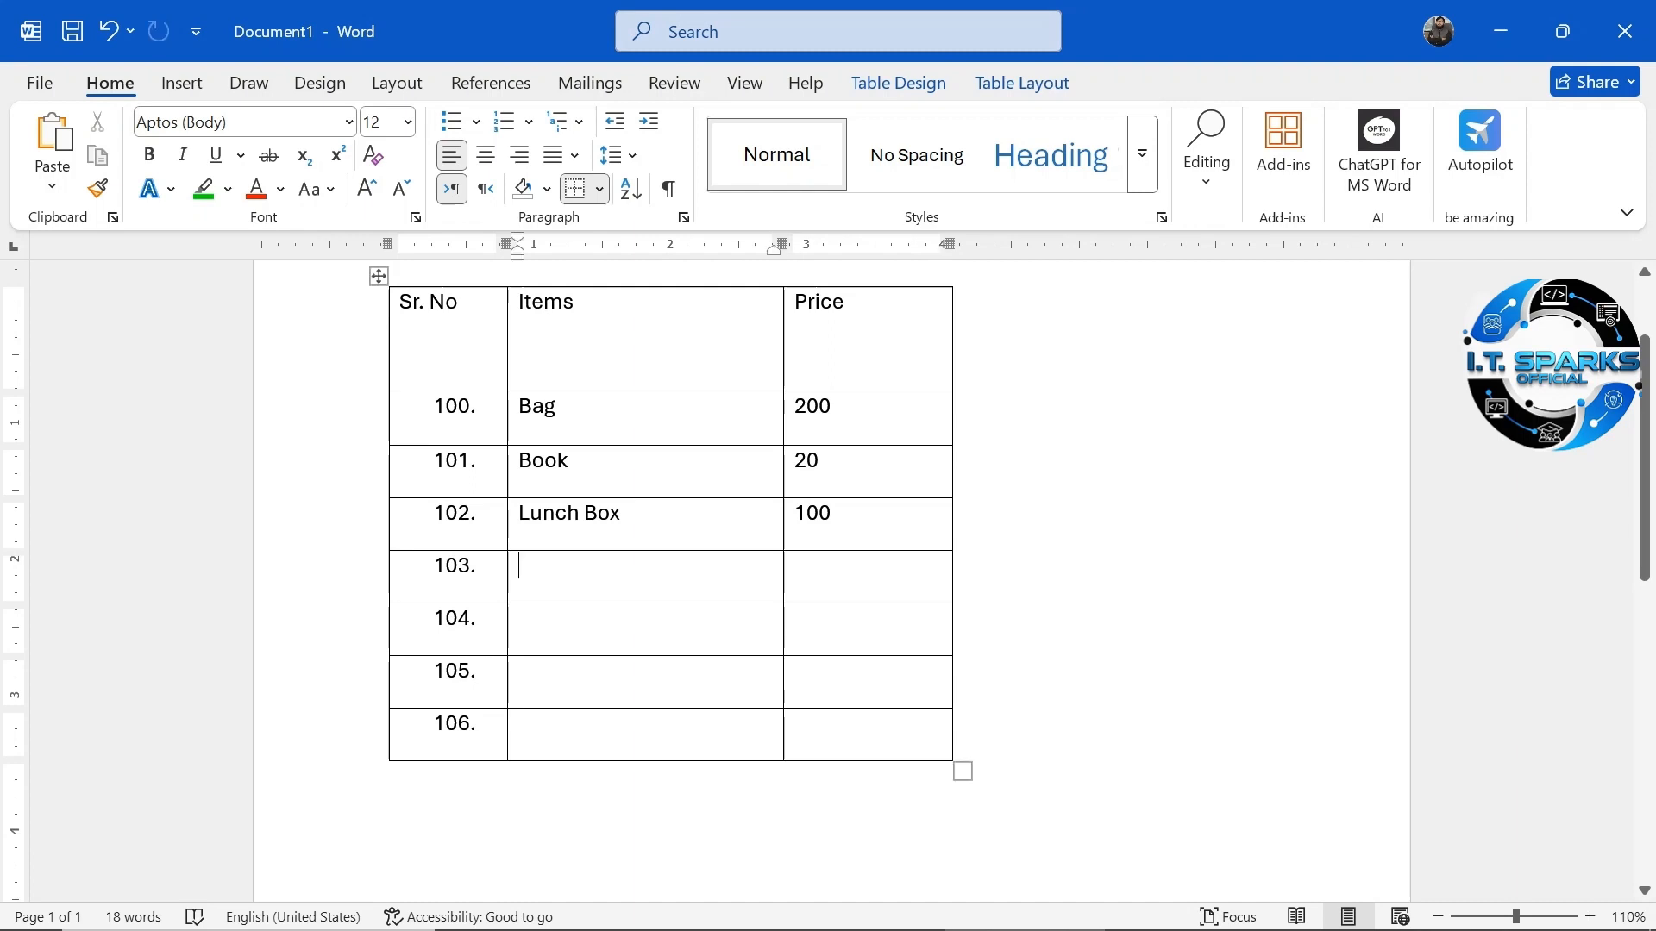
{"action": "left_click_drag", "start_coordinate": [604, 621], "coordinate": [832, 728]}
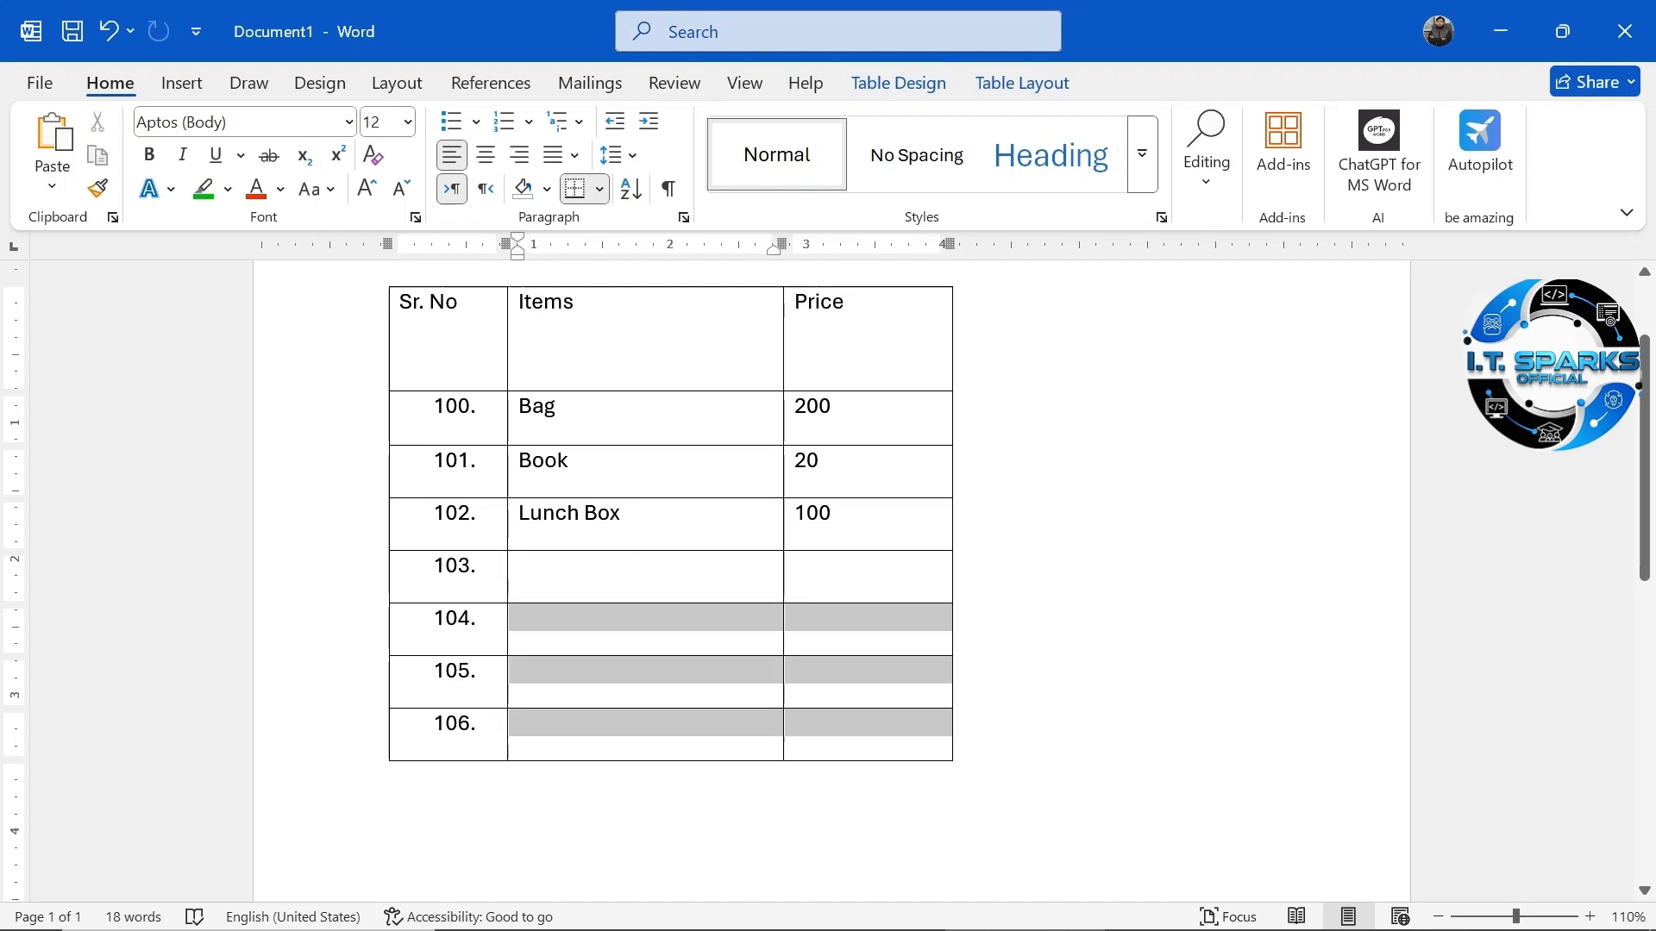
{"action": "right_click", "coordinate": [658, 637]}
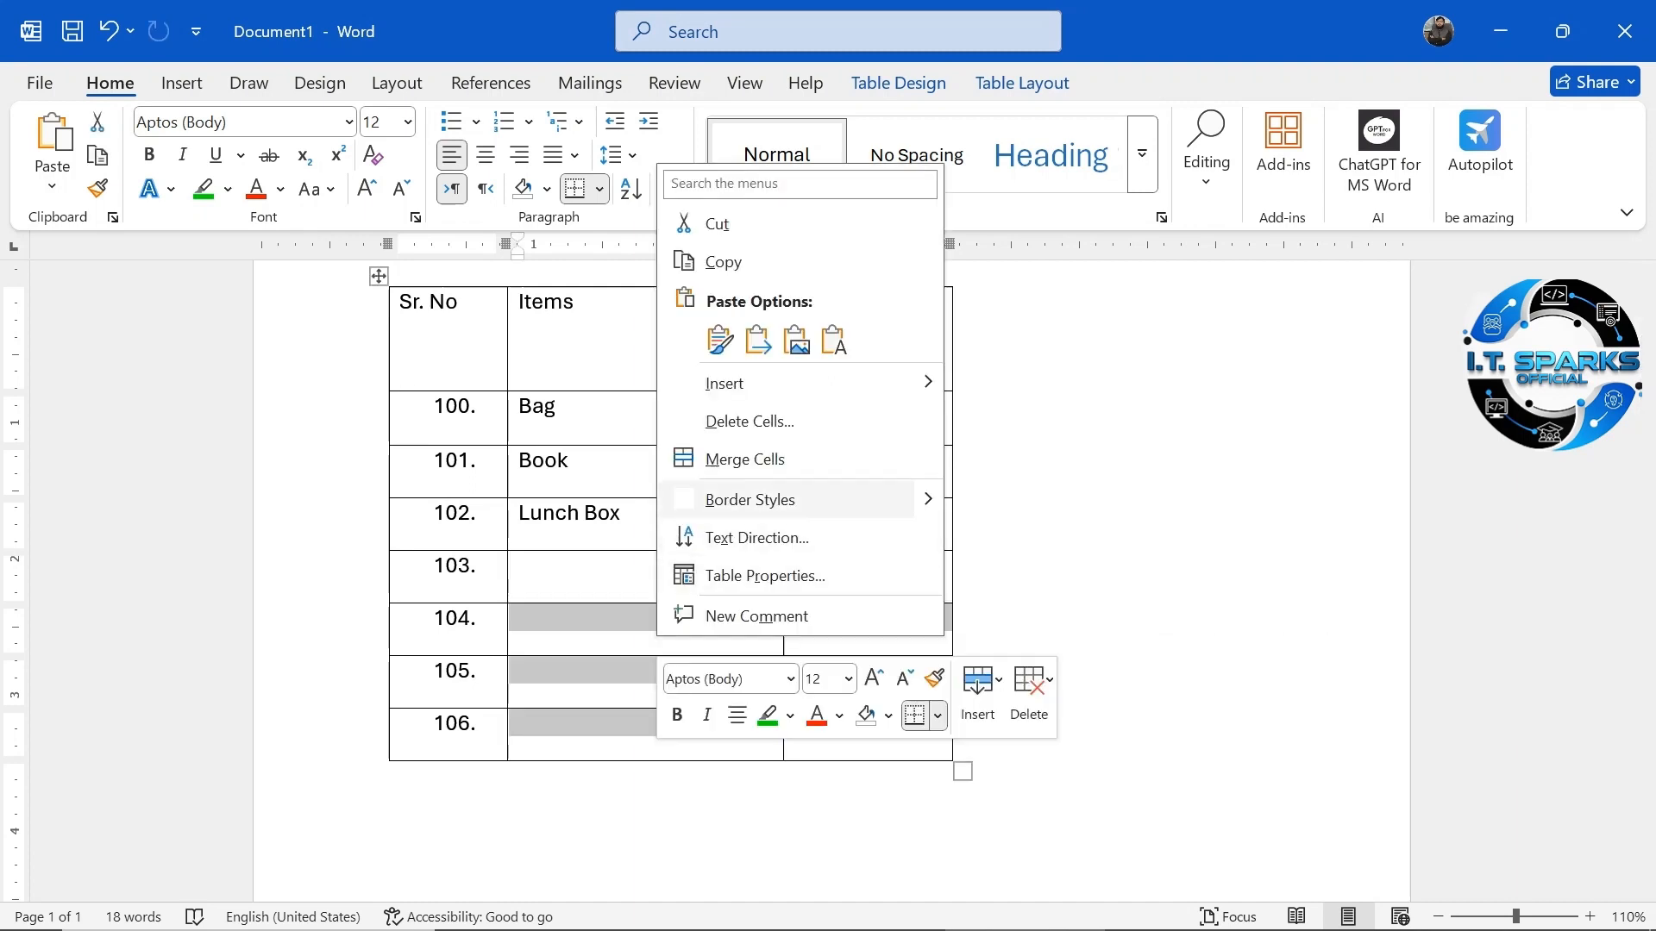
{"action": "left_click", "coordinate": [747, 421]}
{"action": "left_click", "coordinate": [785, 456]}
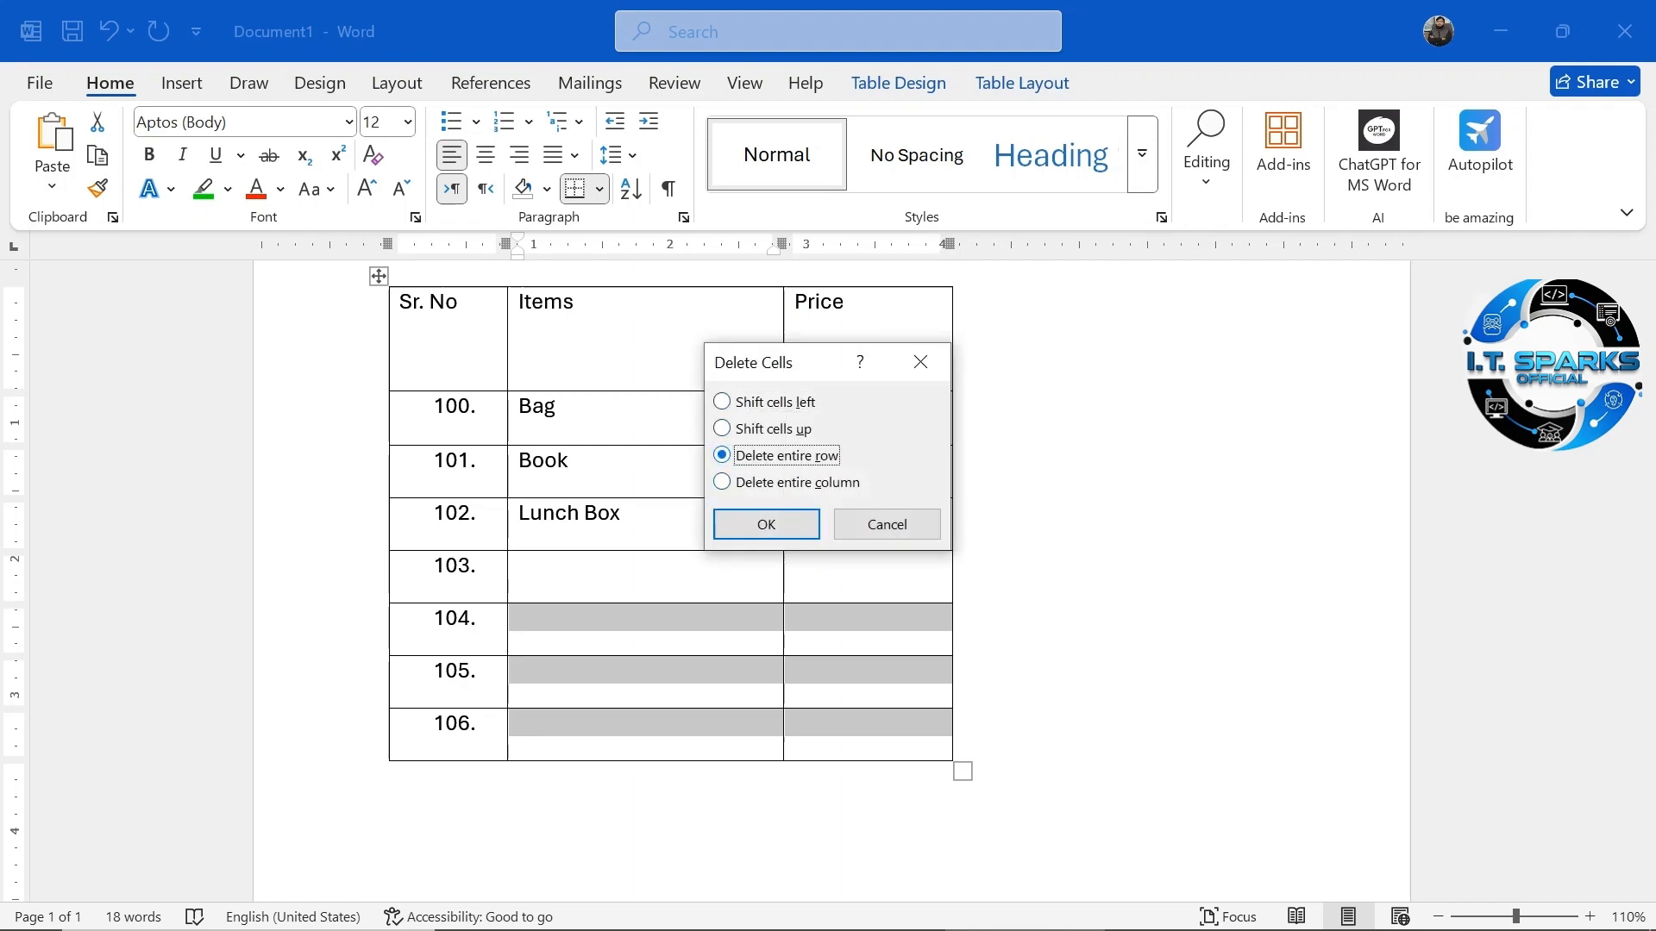
{"action": "left_click", "coordinate": [766, 524]}
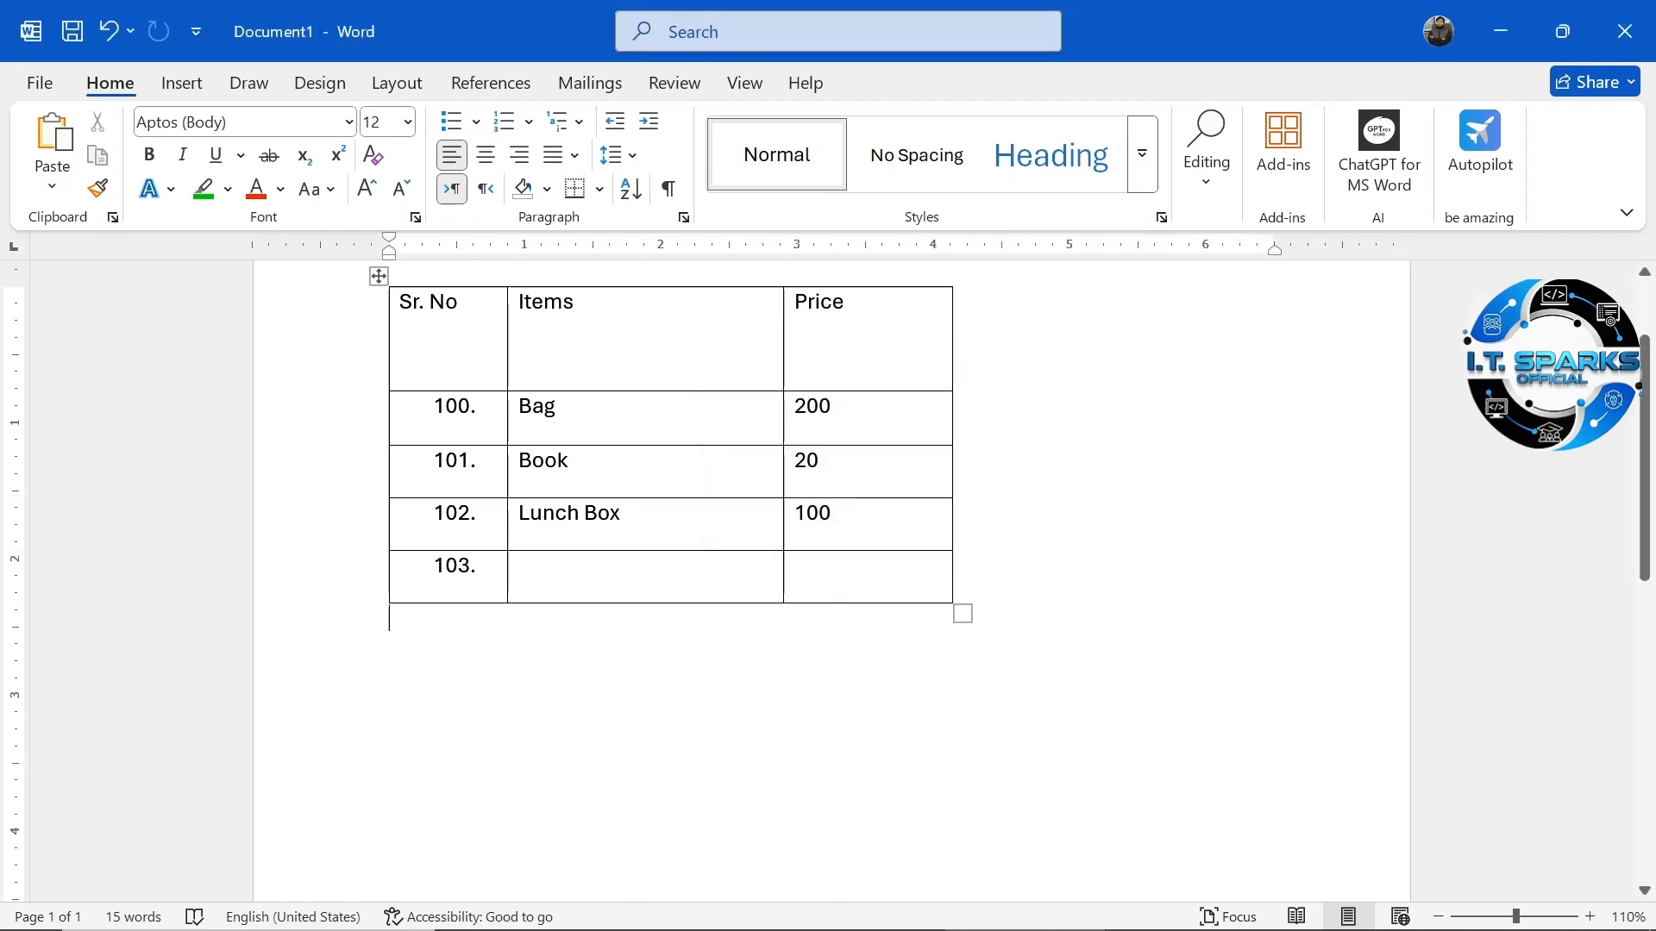
Remove the automatic number from the last row and enter "Total Price" in its Items cell
{"action": "key", "text": "BackSpace"}
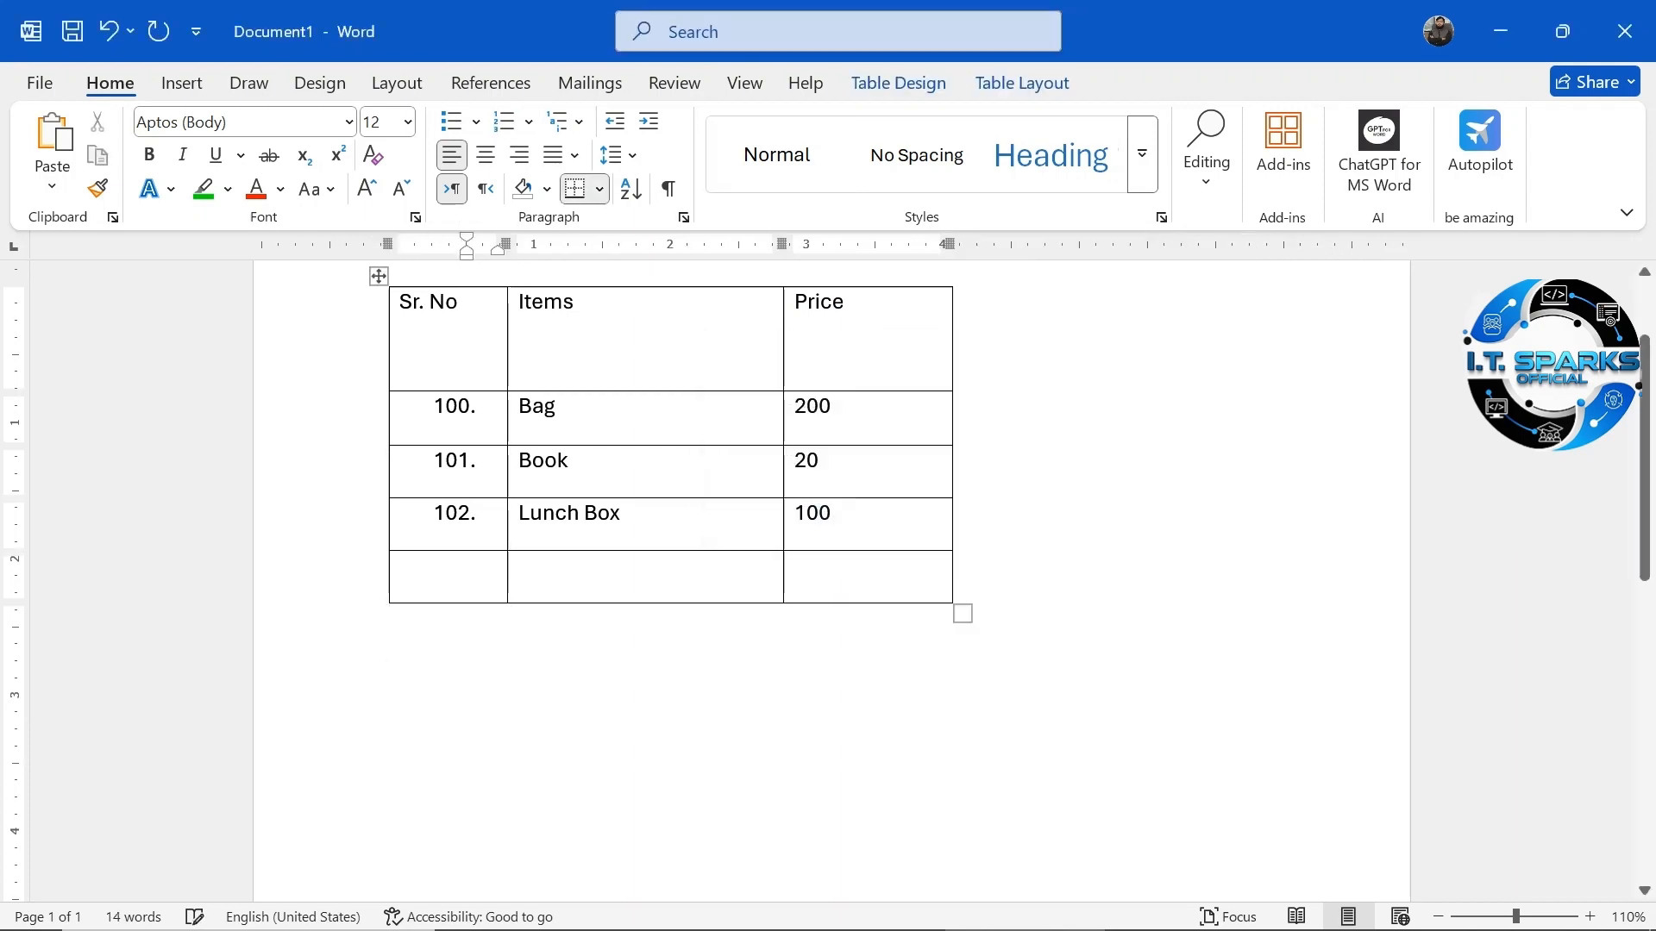
{"action": "key", "text": "Tab"}
{"action": "type", "text": "Total"}
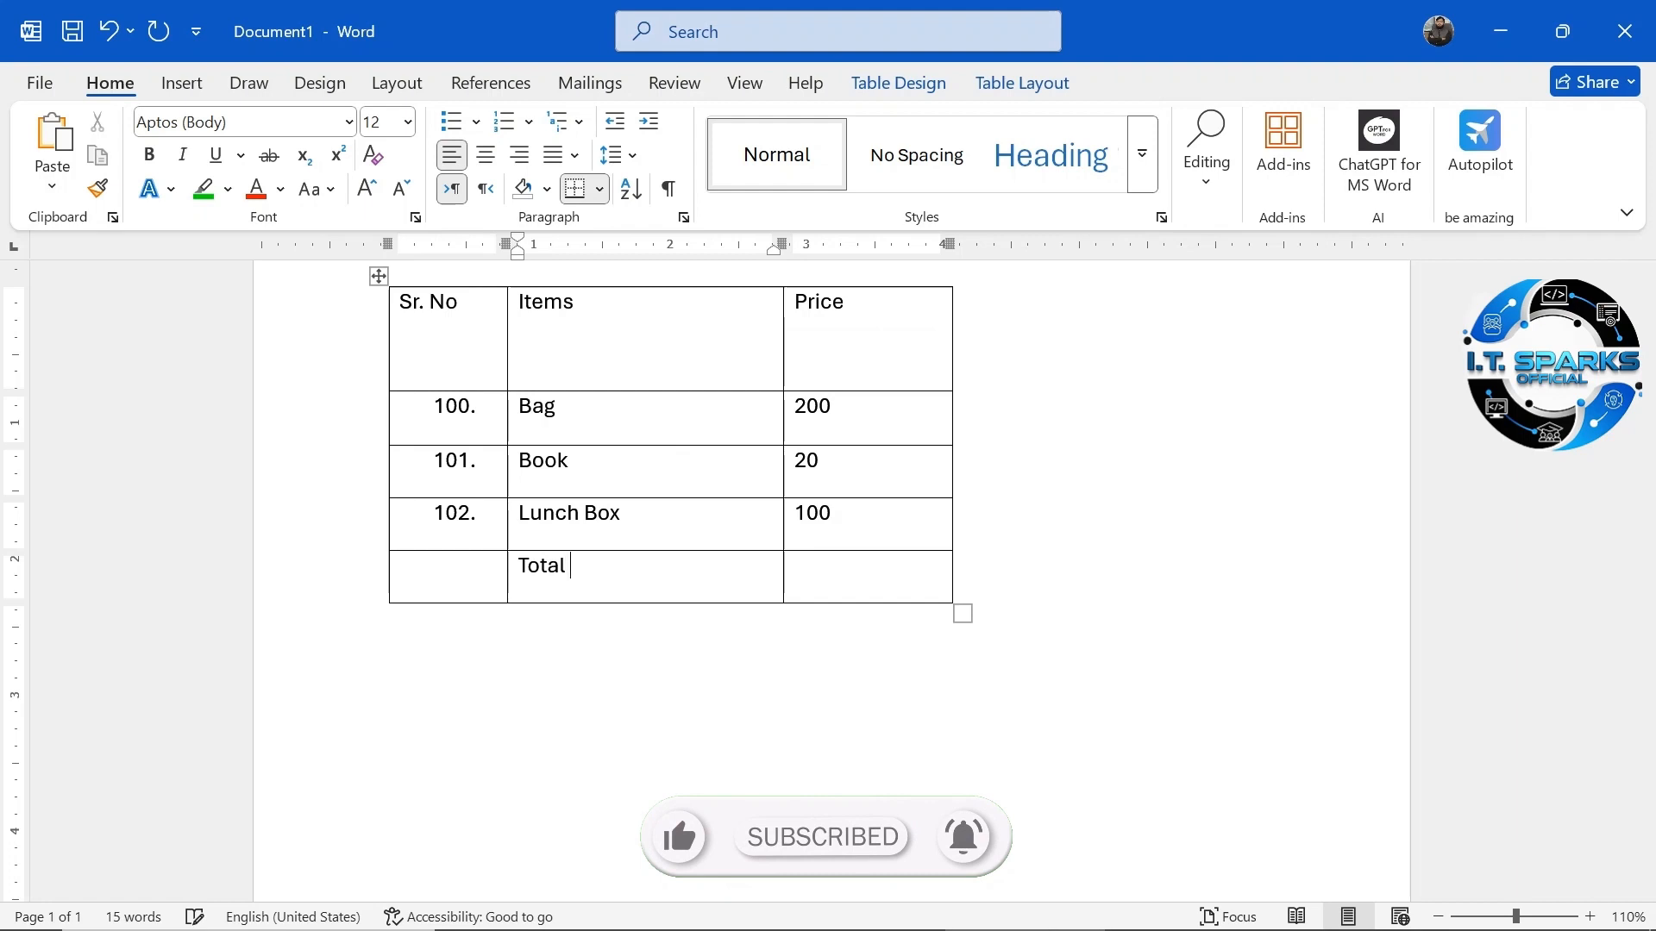
{"action": "type", "text": " Price"}
Insert the formula =SUM(ABOVE) in the Price cell of the Total Price row to add up the prices
{"action": "key", "text": "Tab"}
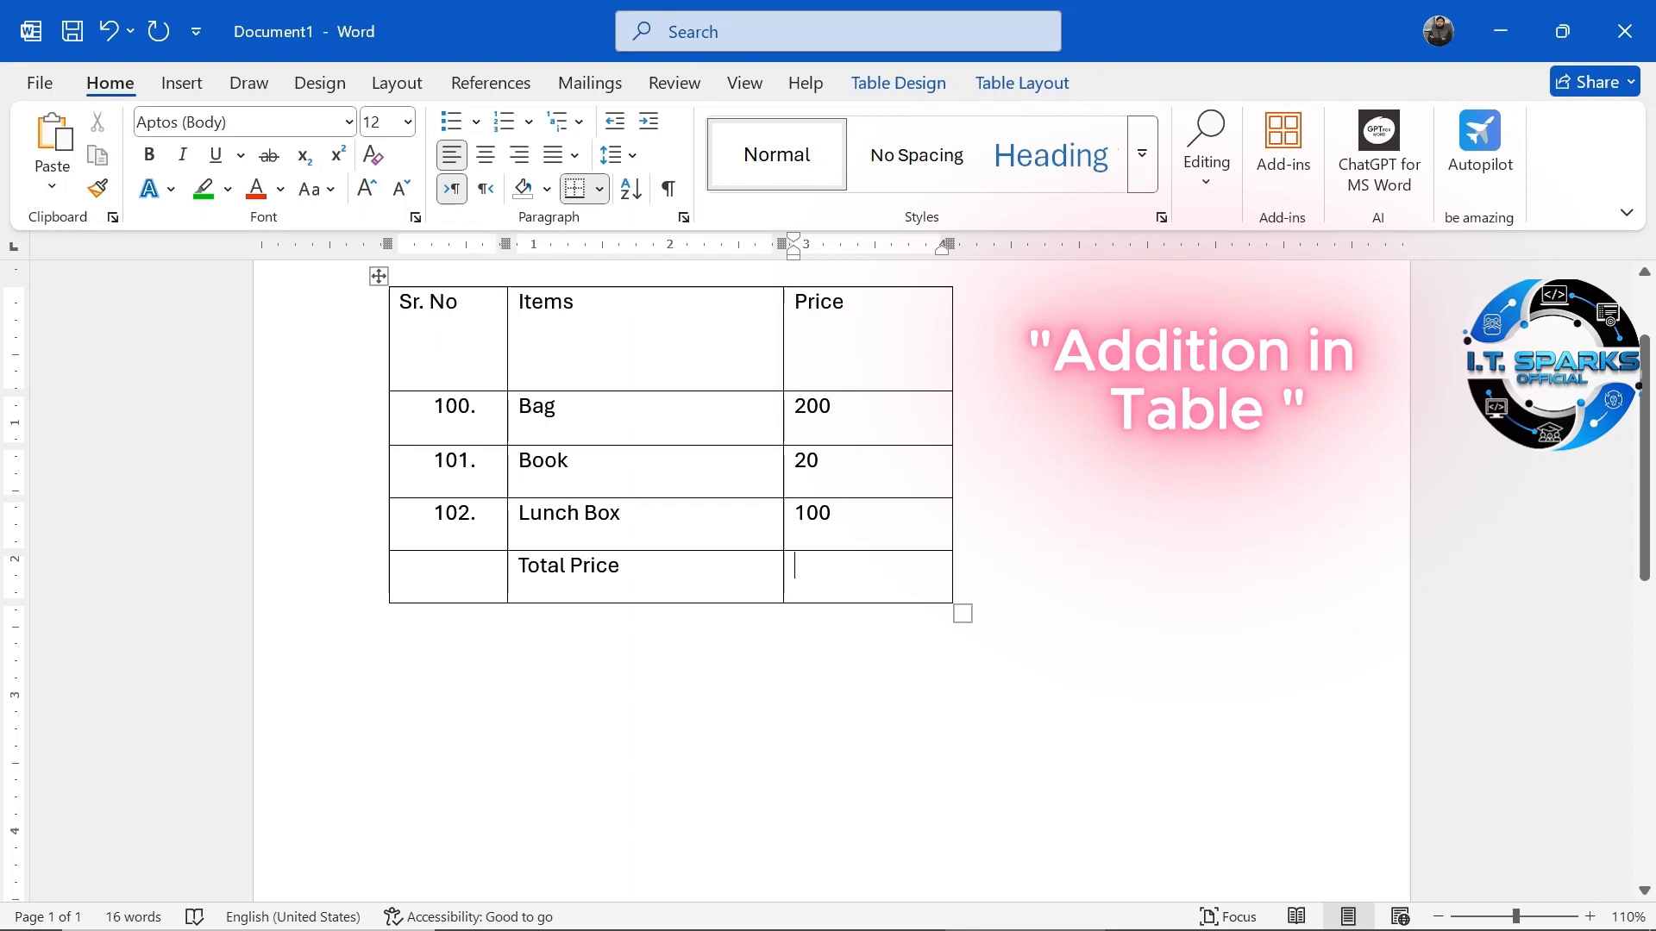
{"action": "left_click", "coordinate": [1022, 84]}
{"action": "left_click", "coordinate": [1354, 190]}
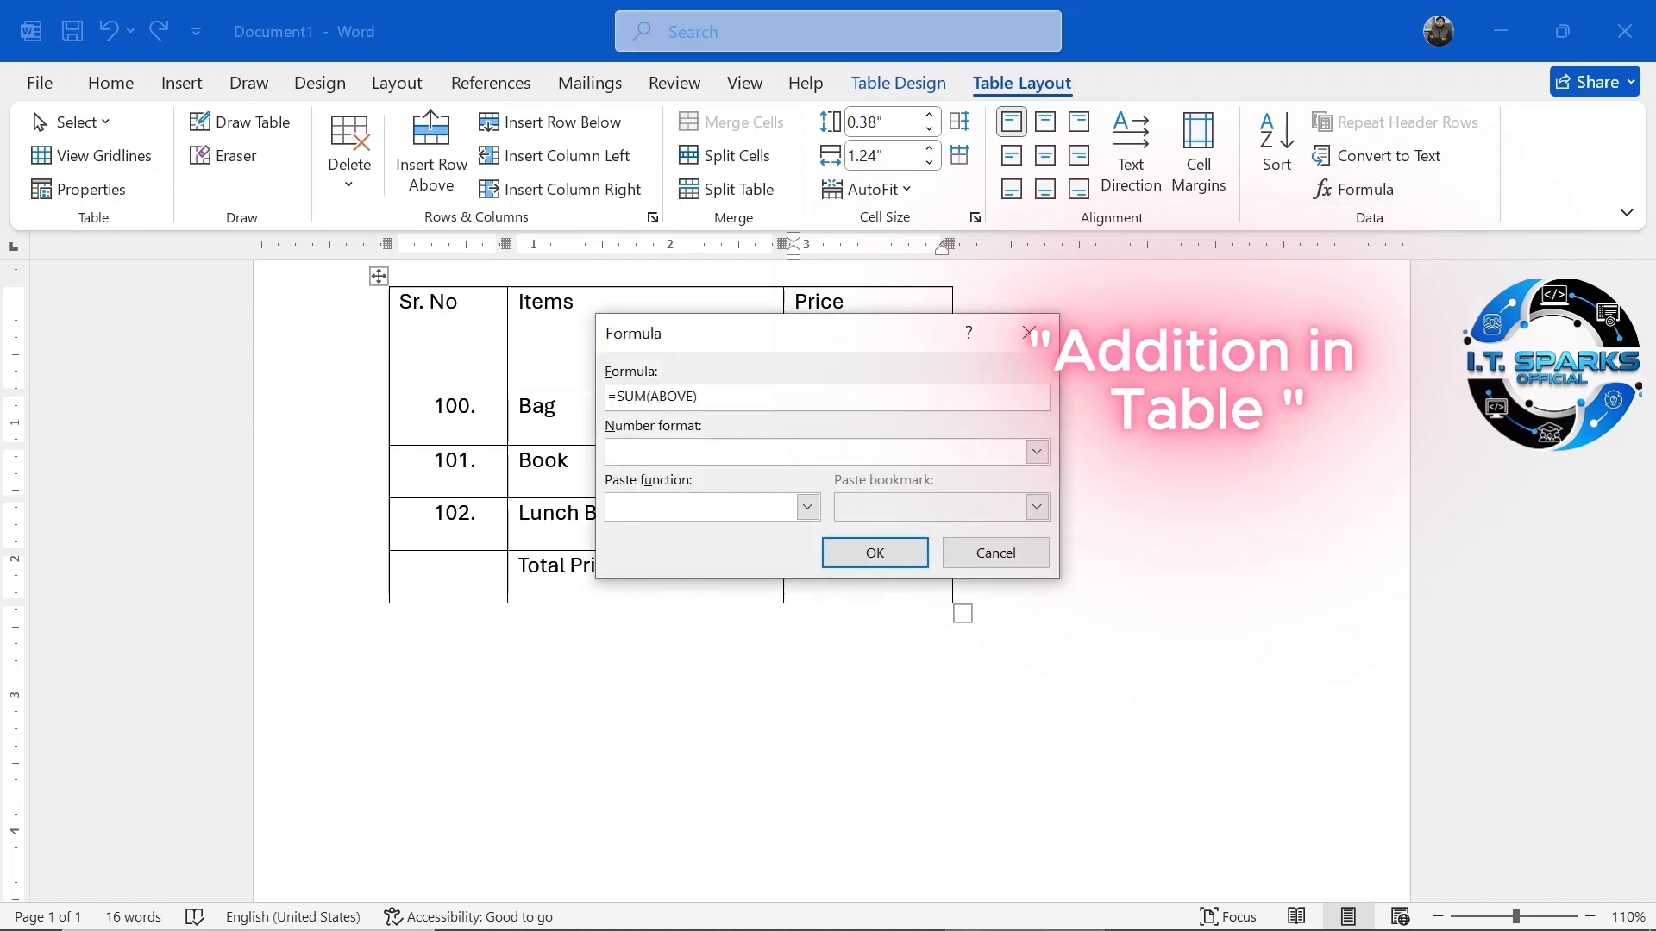
{"action": "key", "text": "Return"}
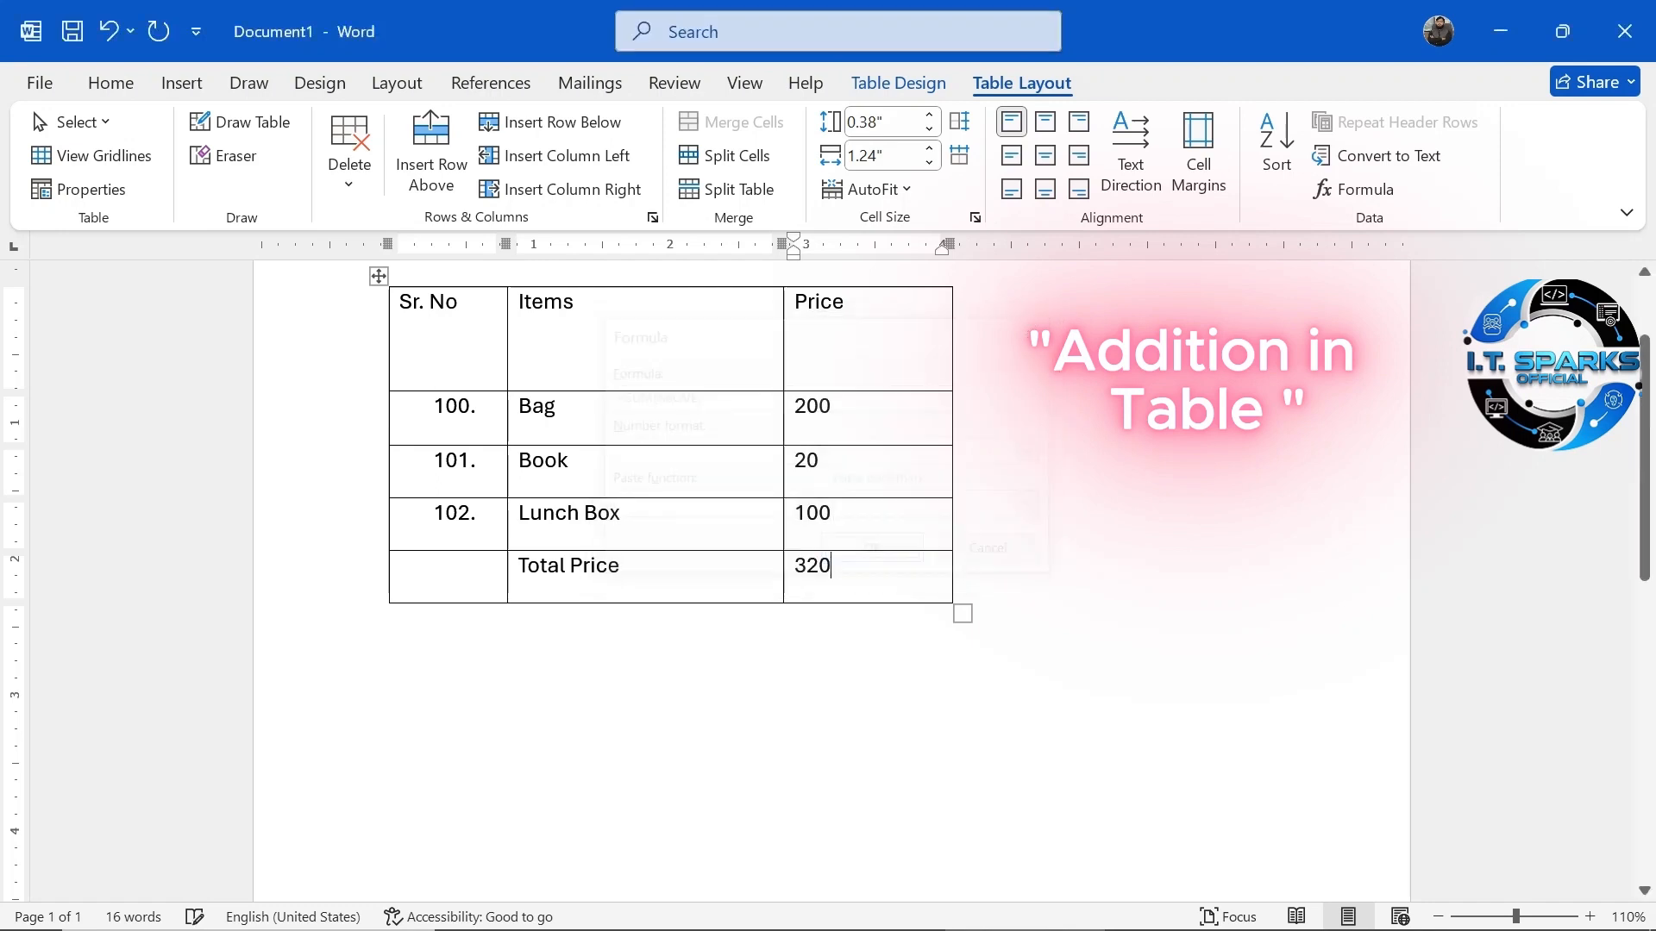
{"action": "left_click_drag", "start_coordinate": [808, 407], "coordinate": [823, 518]}
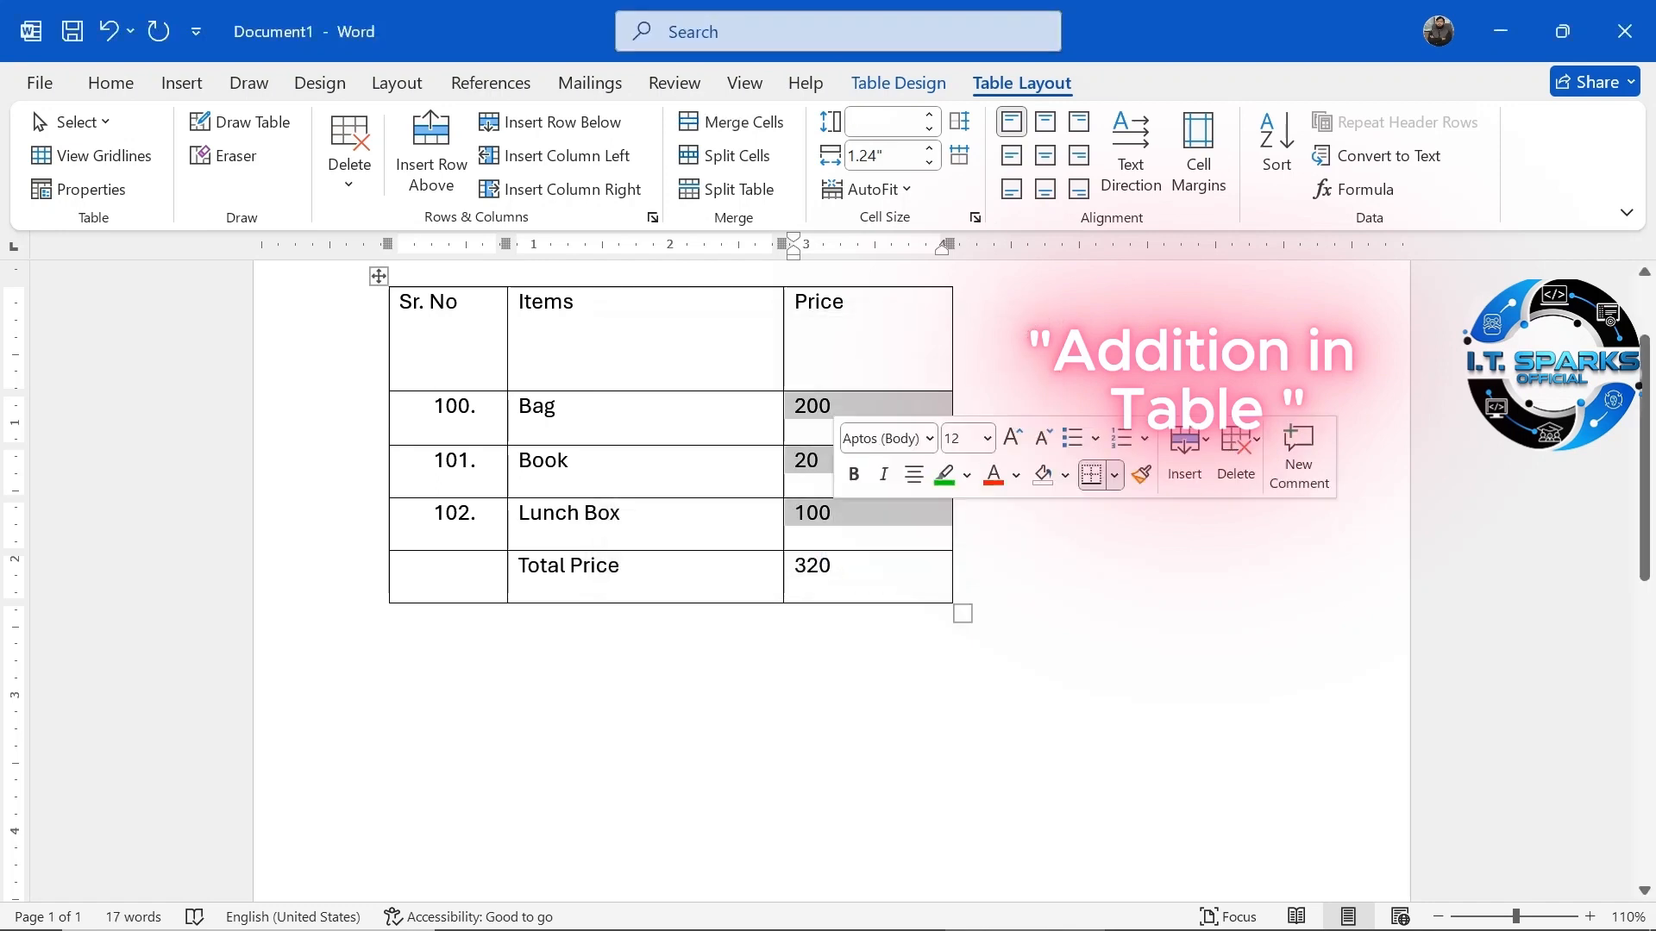
{"action": "left_click", "coordinate": [390, 617]}
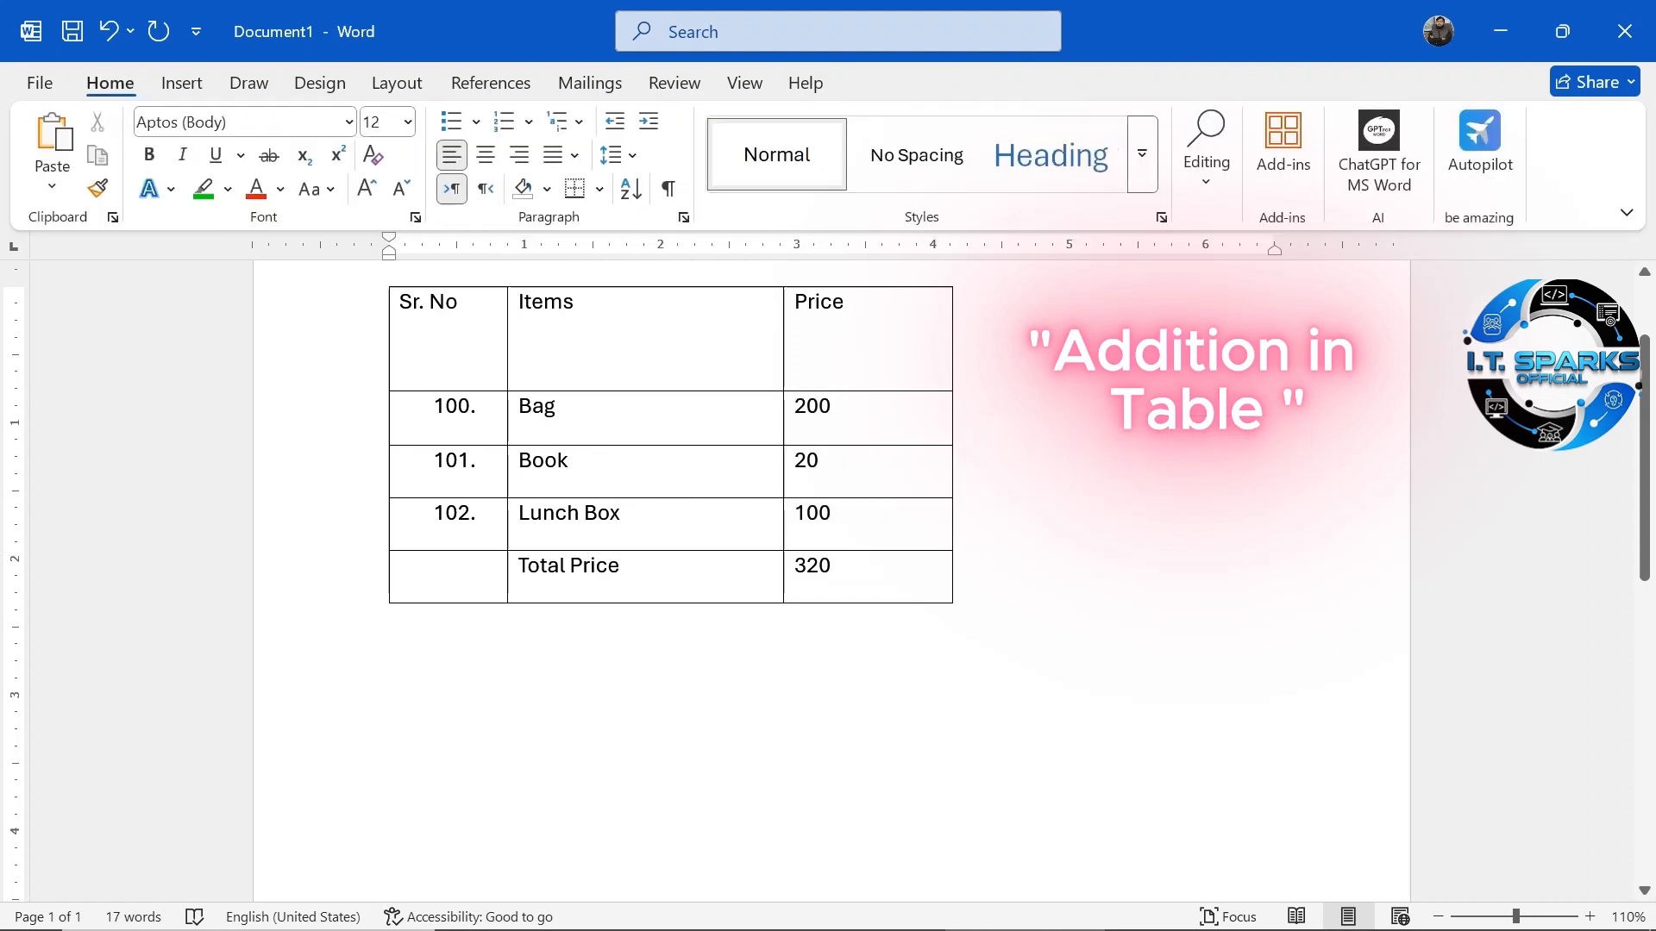